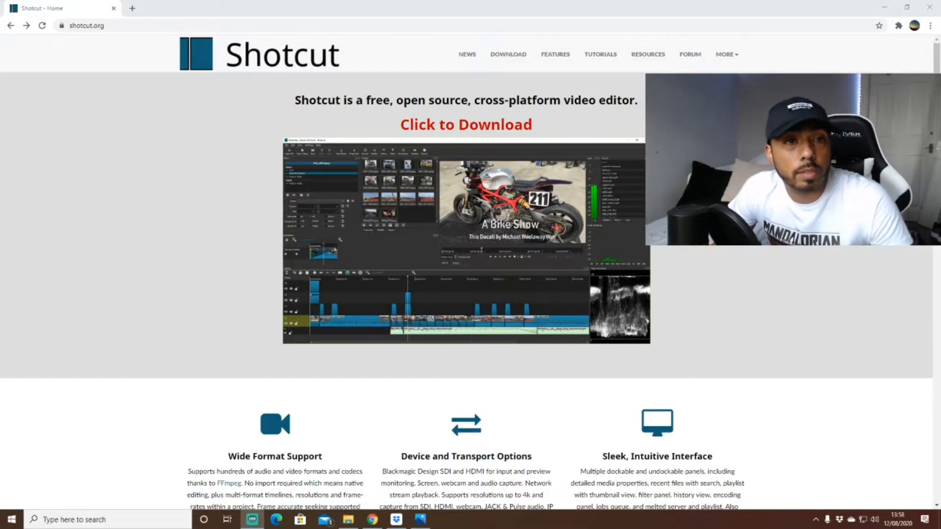
Download Shotcut's 64-bit Windows installer from the FossHub site.
{"action": "left_click", "coordinate": [505, 55]}
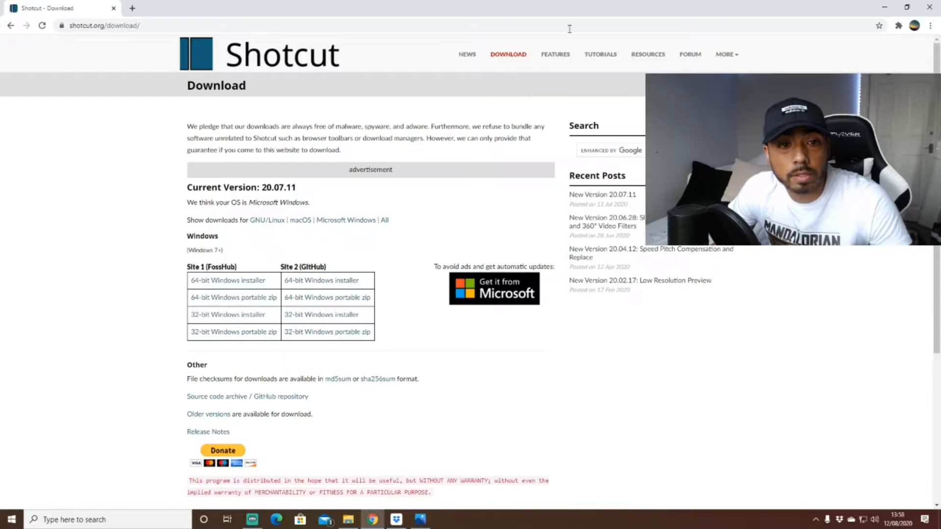
{"action": "left_click", "coordinate": [228, 283]}
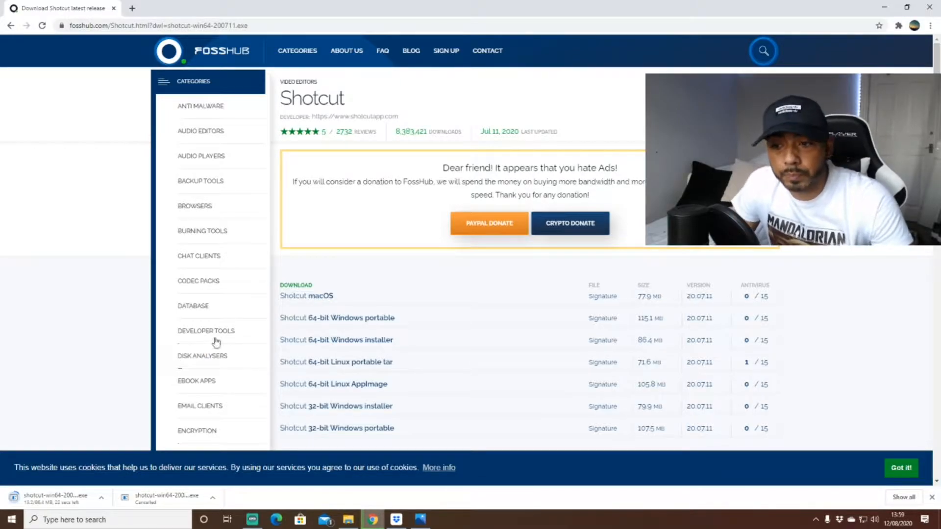
{"action": "key", "text": "ctrl+j"}
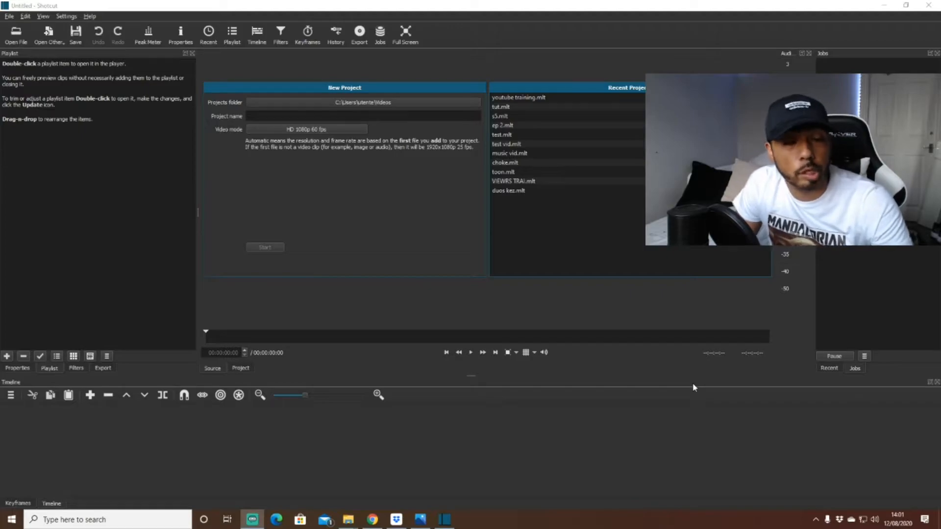
Open the recent project youtube training.mlt in Shotcut.
{"action": "left_click", "coordinate": [346, 101]}
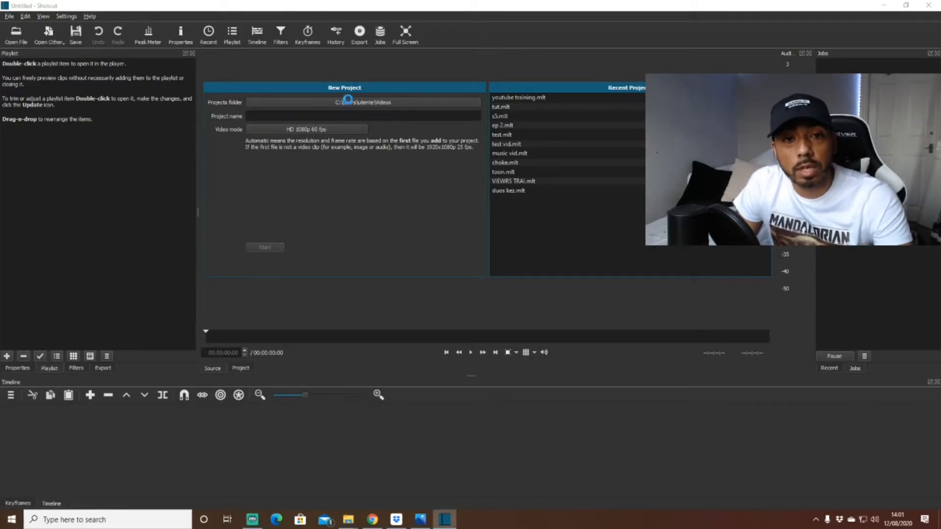
{"action": "left_click", "coordinate": [595, 15]}
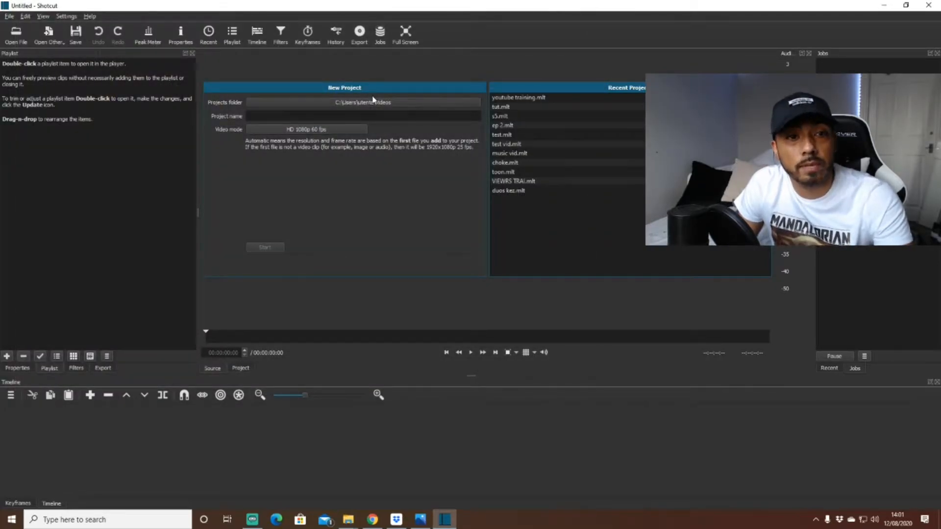
{"action": "left_click", "coordinate": [302, 114]}
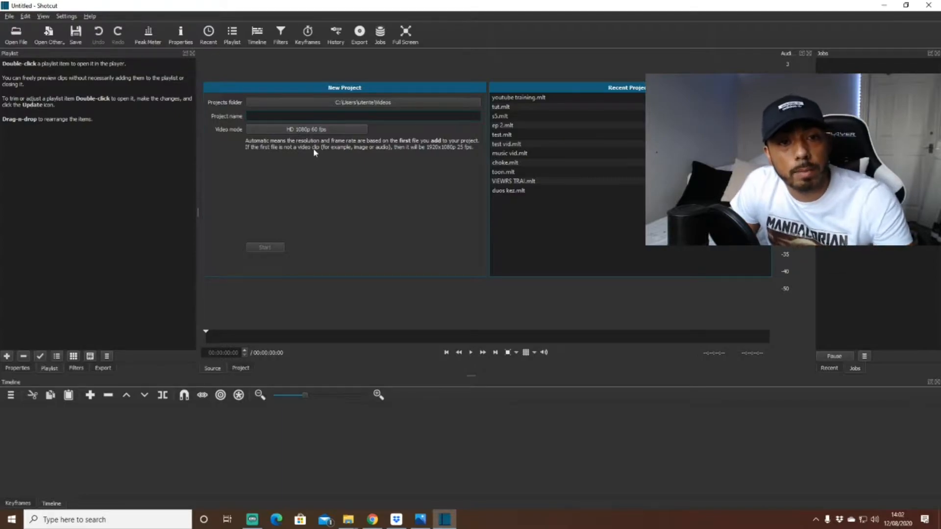
{"action": "left_click", "coordinate": [533, 97]}
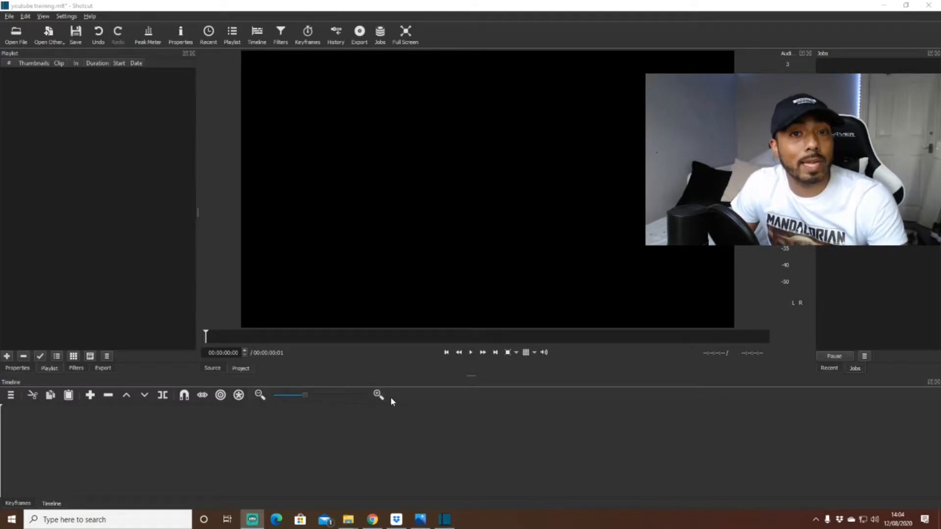
Open the video "not for wakanda" from the Videos folder and pause its playback.
{"action": "left_click", "coordinate": [15, 35]}
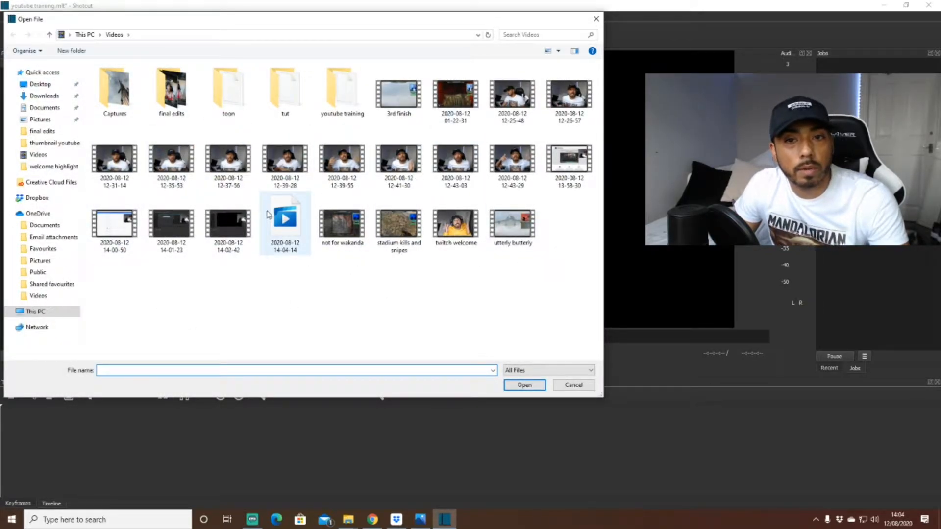
{"action": "left_click", "coordinate": [393, 235]}
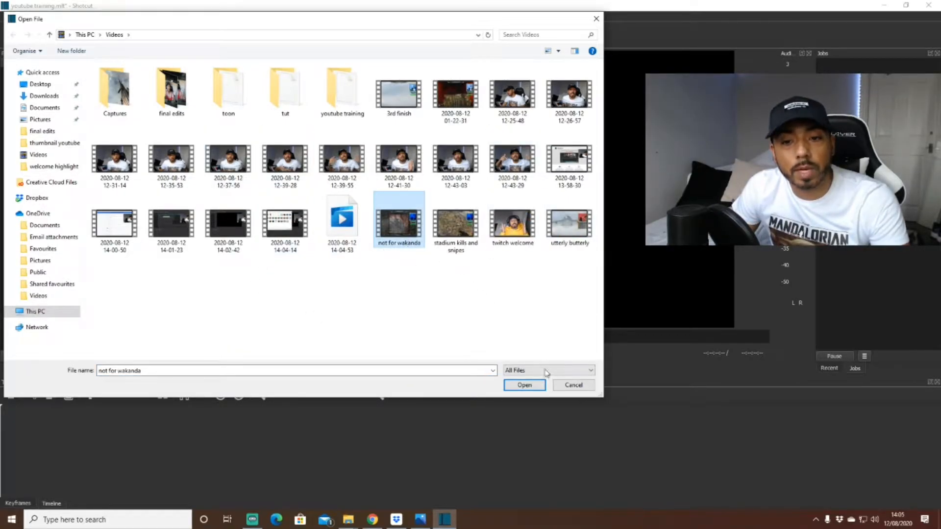
{"action": "left_click", "coordinate": [524, 385]}
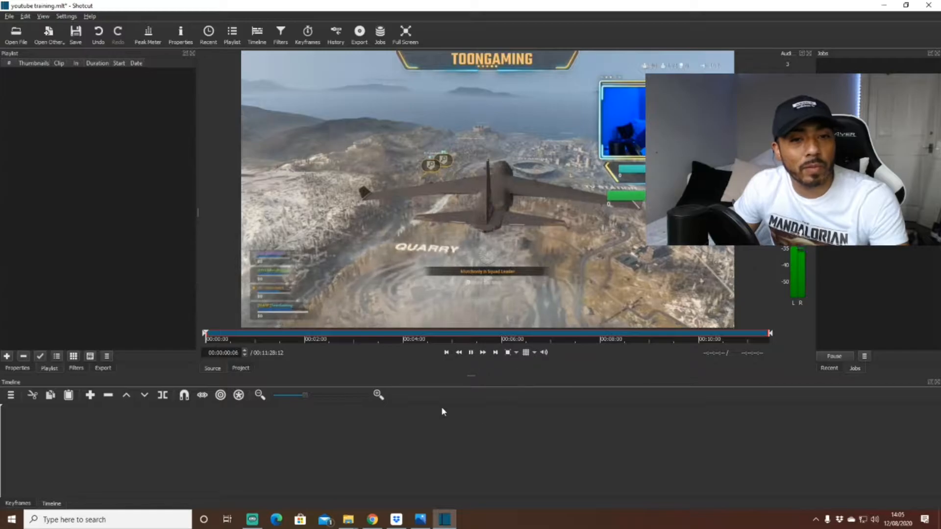
{"action": "left_click", "coordinate": [330, 295]}
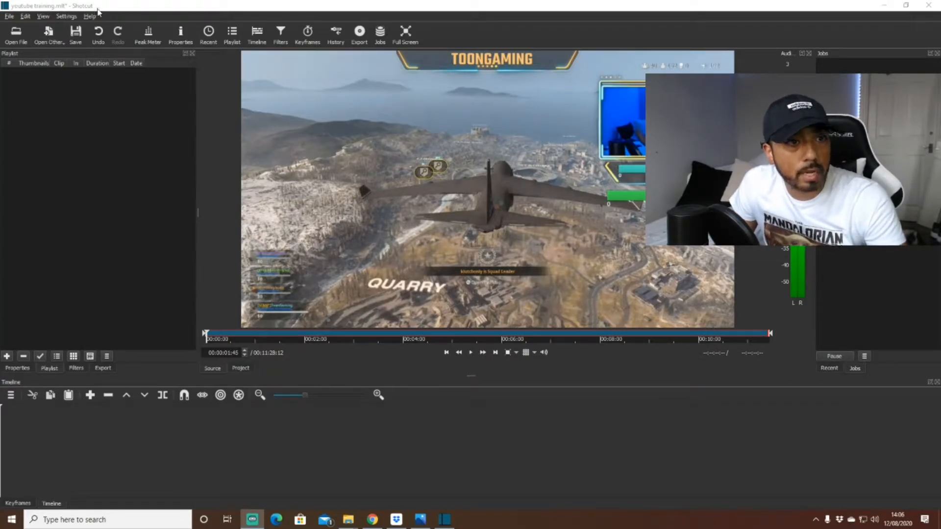
{"action": "left_click", "coordinate": [65, 16]}
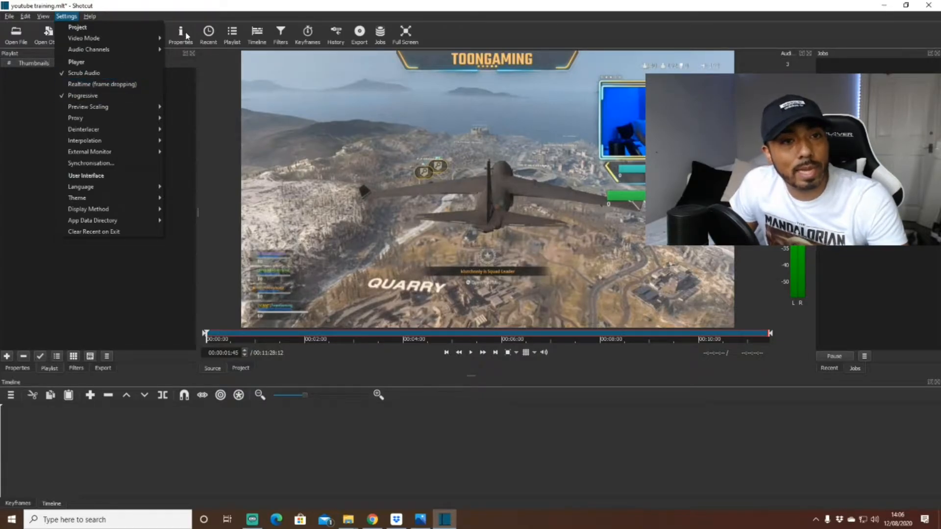
{"action": "left_click", "coordinate": [188, 11]}
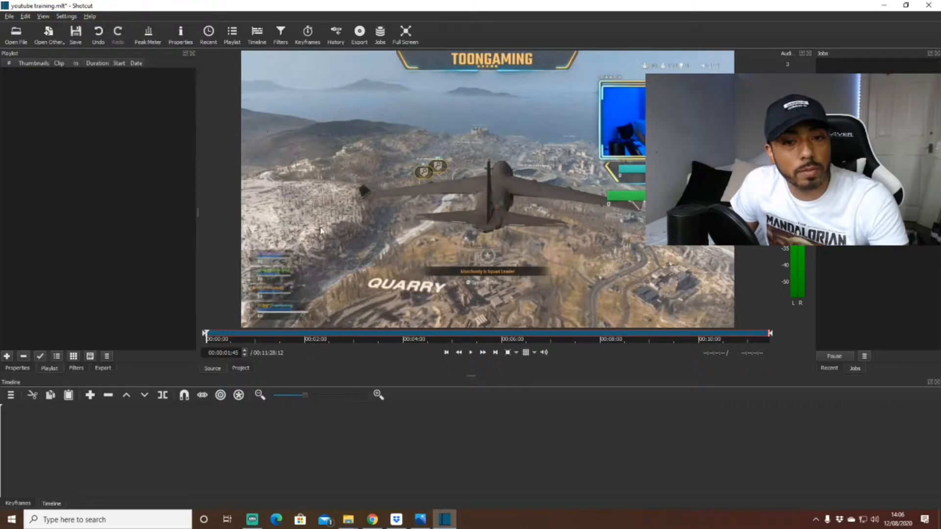
{"action": "left_click", "coordinate": [261, 337]}
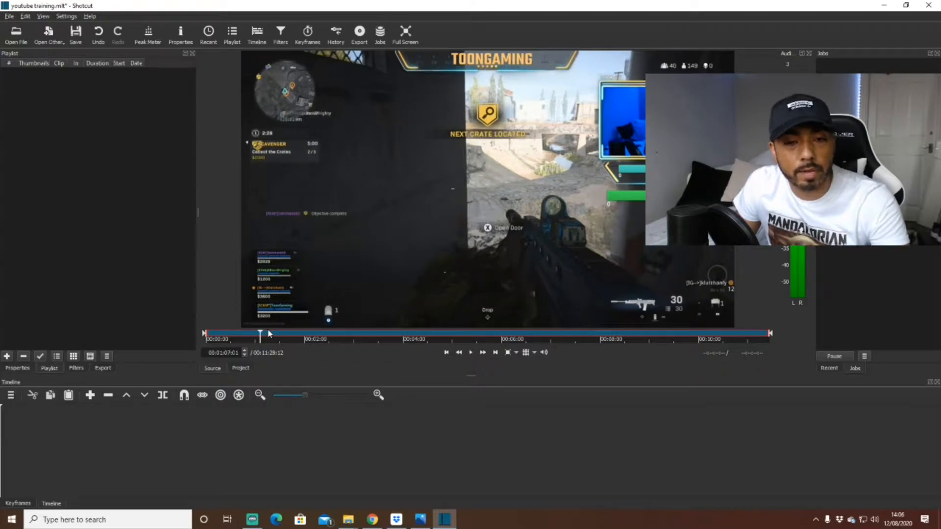
{"action": "left_click", "coordinate": [66, 16]}
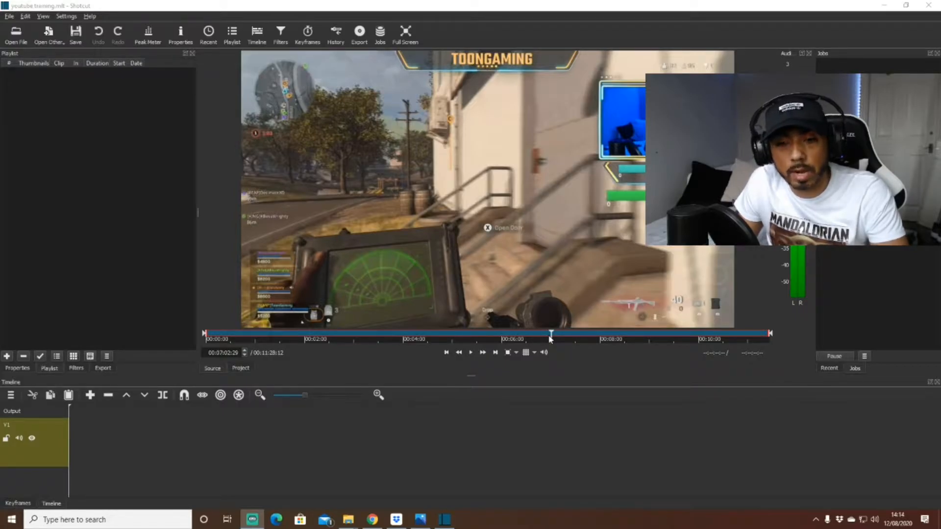
Trim the source video with an in point at 00:07:00:06 and an out point at 00:07:25:01.
{"action": "left_click", "coordinate": [549, 338]}
{"action": "key", "text": "i"}
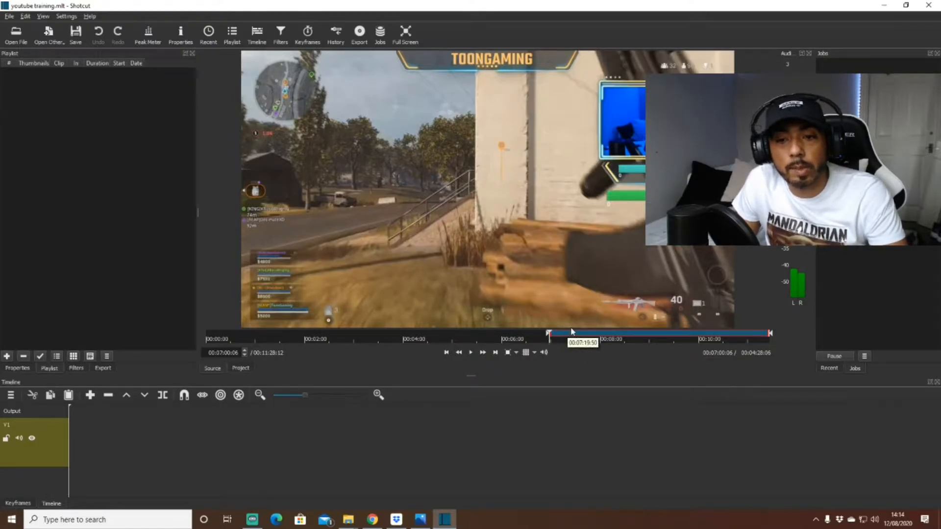
{"action": "left_click", "coordinate": [470, 354]}
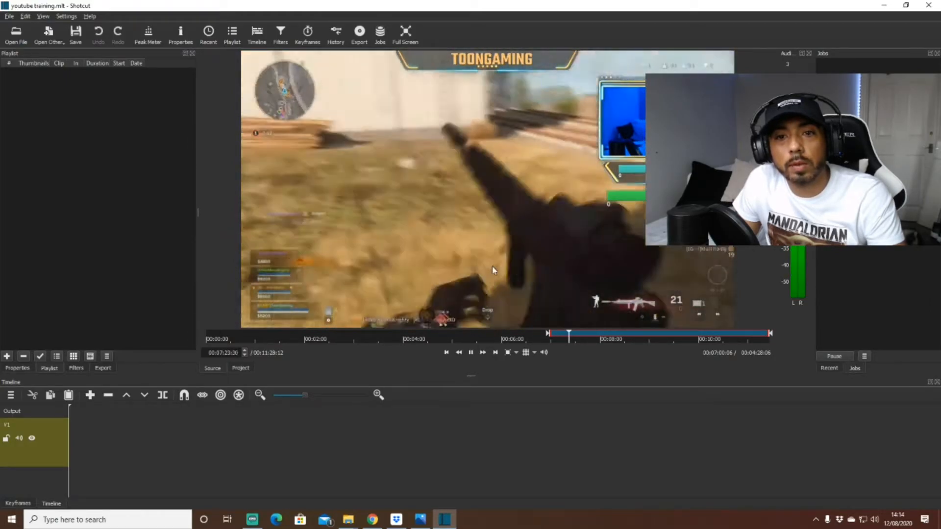
{"action": "key", "text": "space"}
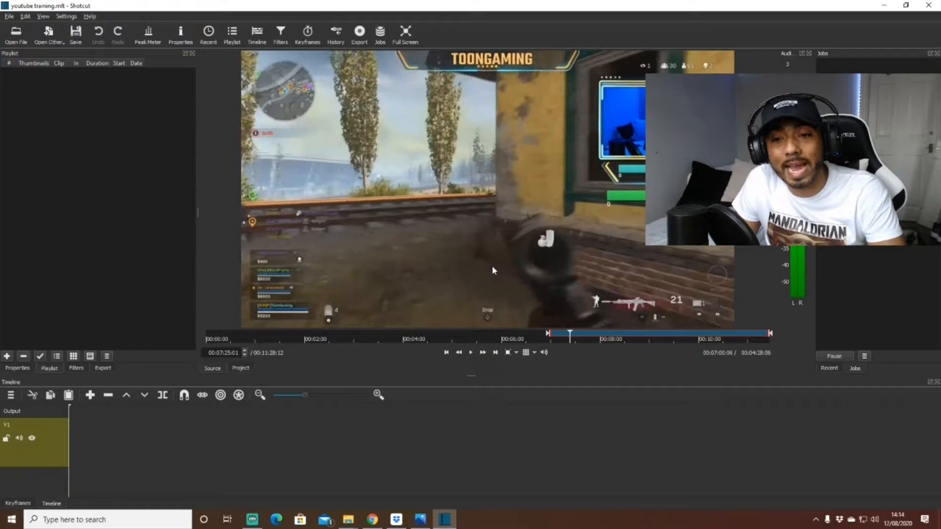
{"action": "key", "text": "o"}
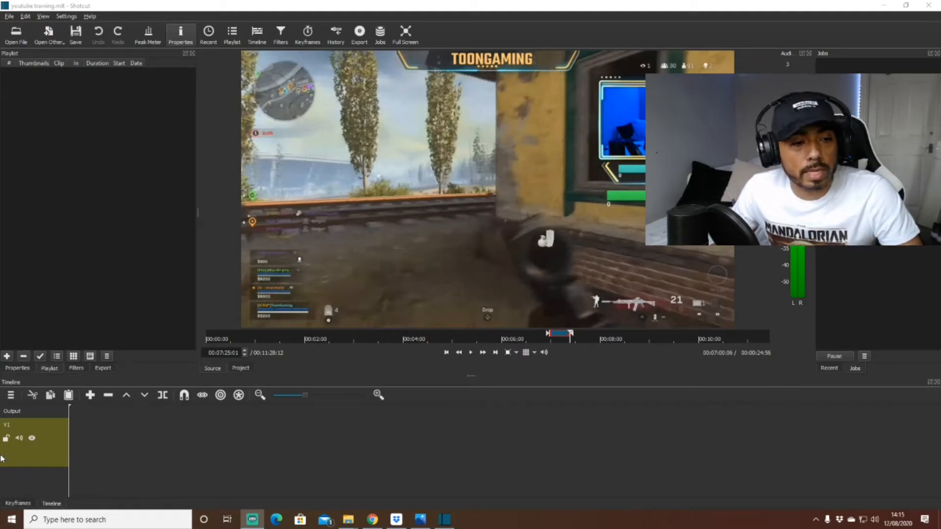
Remove the empty video track from the timeline and add a new video track.
{"action": "right_click", "coordinate": [35, 475]}
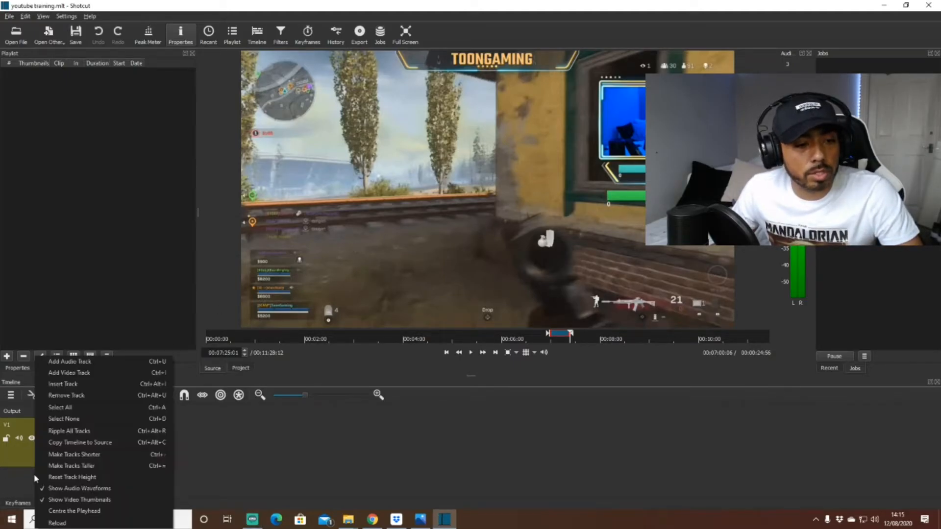
{"action": "left_click", "coordinate": [76, 396]}
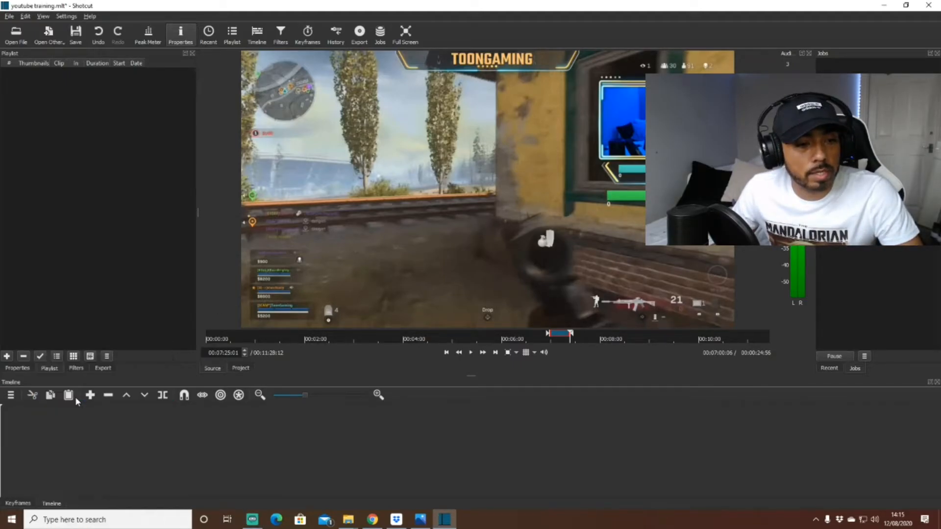
{"action": "right_click", "coordinate": [27, 437]}
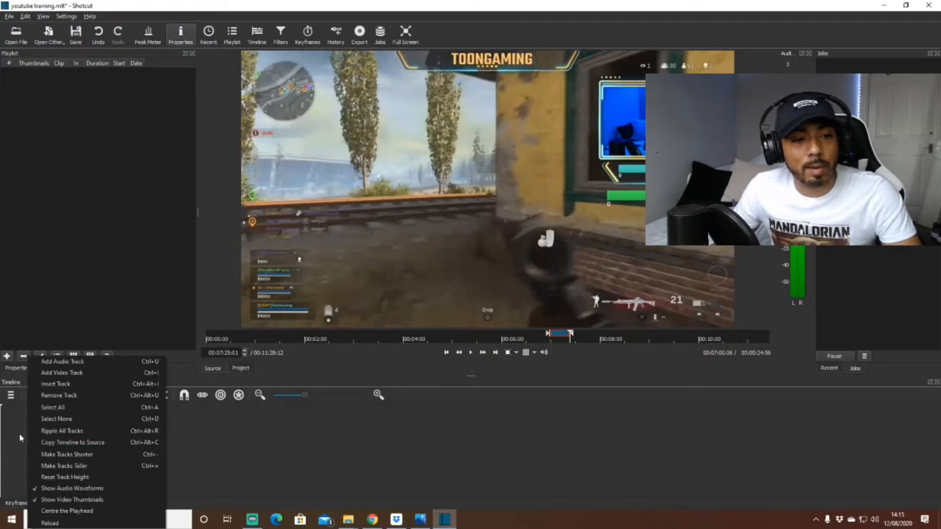
{"action": "left_click", "coordinate": [63, 374]}
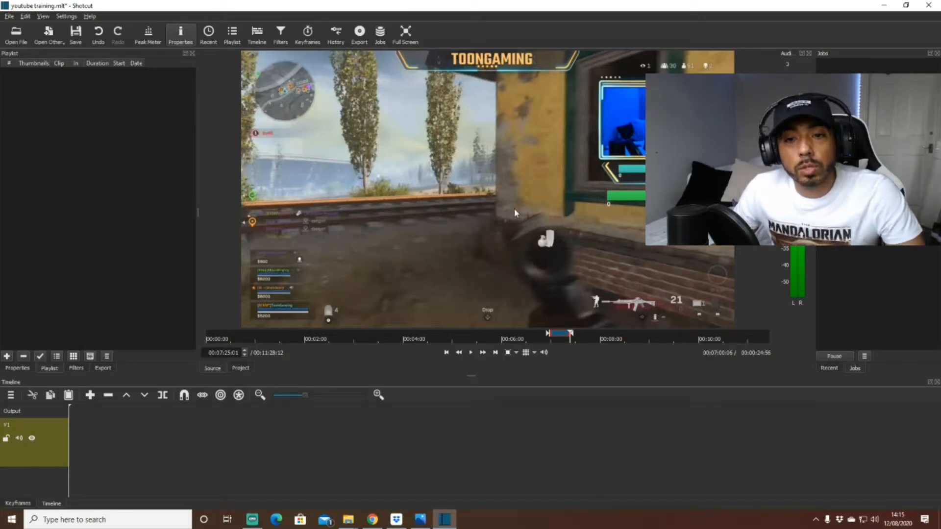
Place the trimmed clip at the start of track V1 and scrub the project to about 8 seconds.
{"action": "left_click_drag", "start_coordinate": [510, 209], "coordinate": [70, 451]}
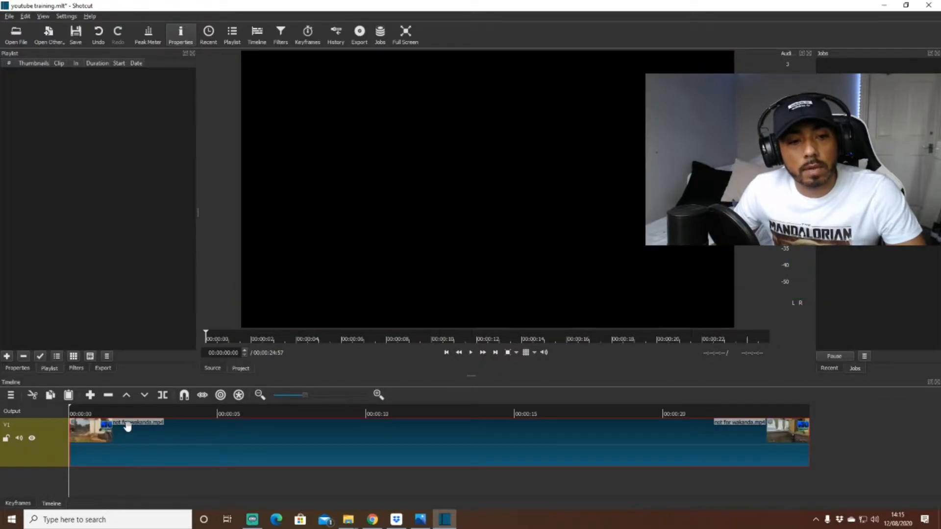
{"action": "left_click", "coordinate": [84, 413]}
{"action": "left_click_drag", "start_coordinate": [84, 411], "coordinate": [327, 415]}
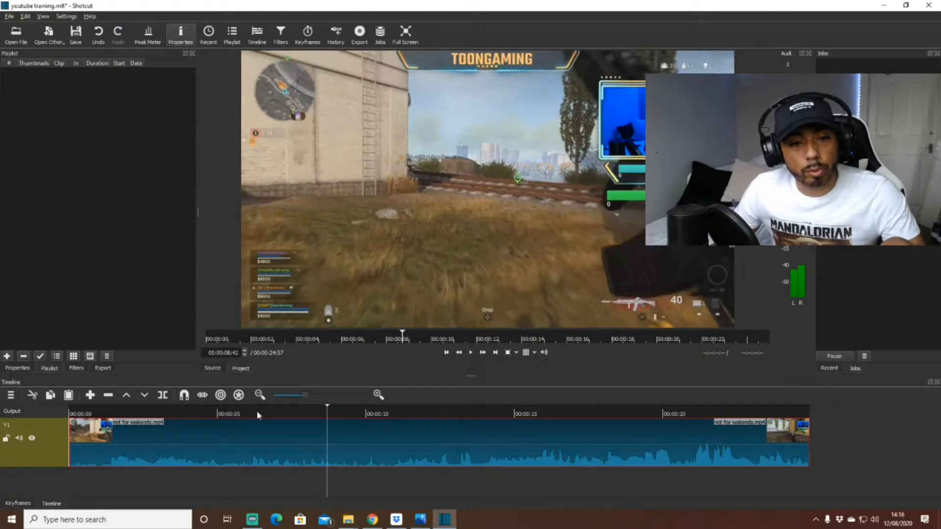
Skim the original source video at several points, and return to the project view with the timeline clip selected.
{"action": "left_click", "coordinate": [211, 369]}
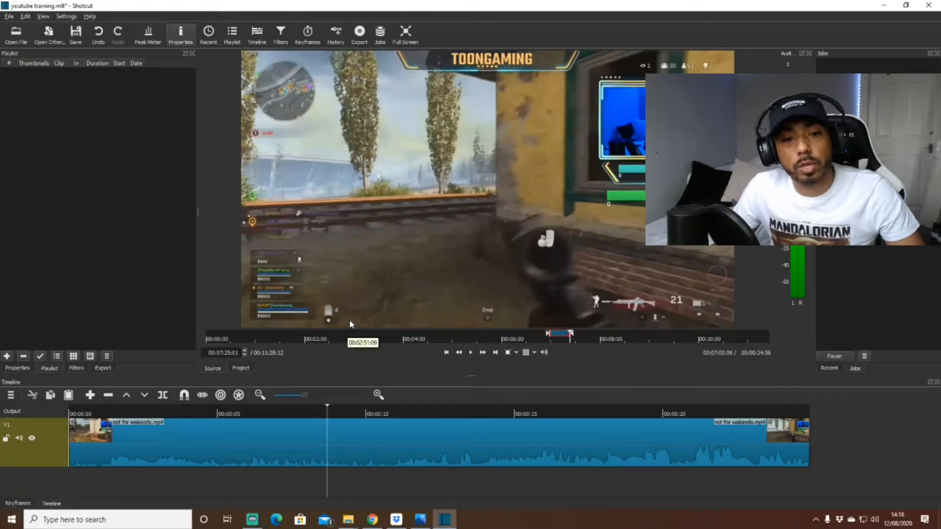
{"action": "left_click", "coordinate": [490, 337]}
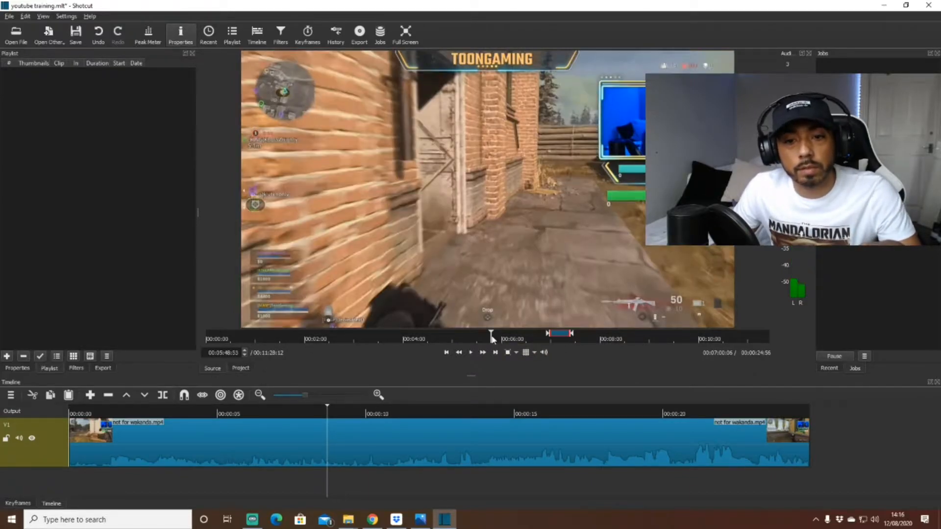
{"action": "left_click", "coordinate": [427, 337]}
{"action": "left_click", "coordinate": [619, 337]}
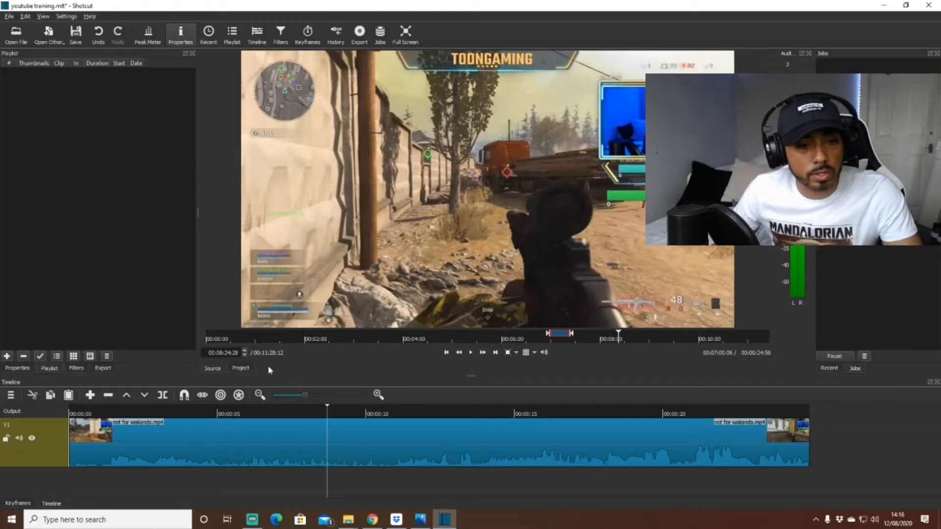
{"action": "left_click", "coordinate": [240, 368]}
{"action": "left_click", "coordinate": [152, 439]}
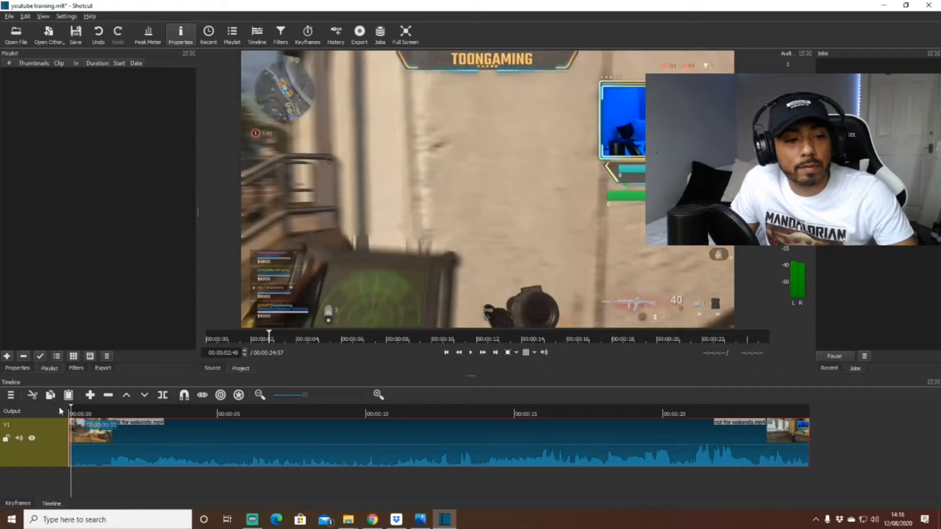
Play the timeline clip from near its start and split it at 00:00:04:56.
{"action": "left_click", "coordinate": [73, 413]}
{"action": "key", "text": "space"}
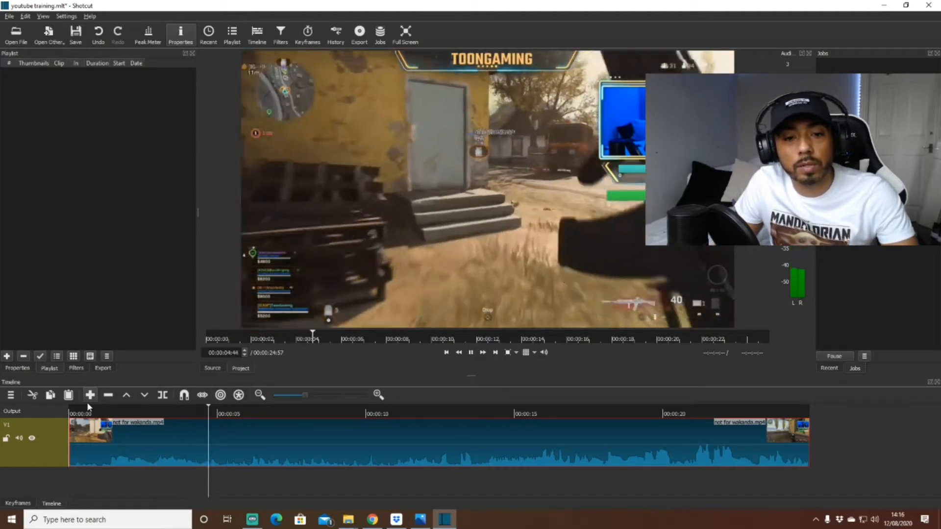
{"action": "key", "text": "space"}
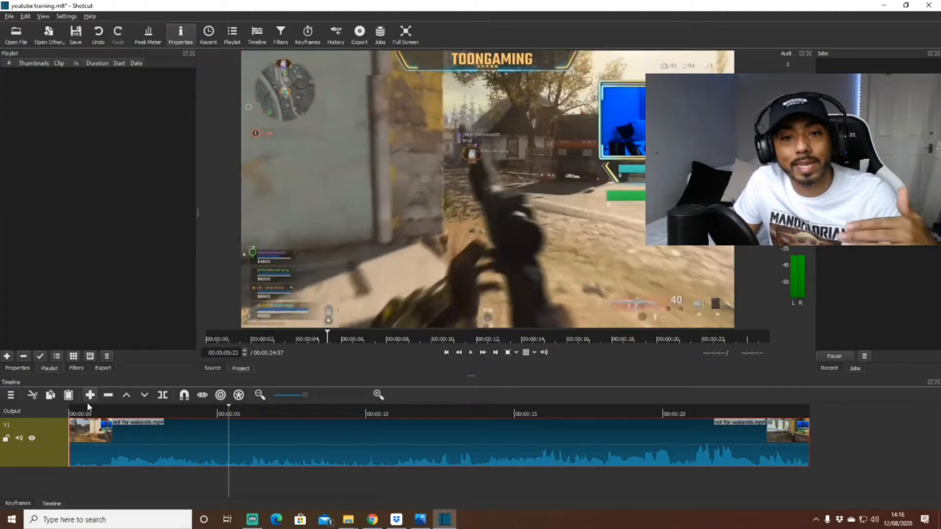
{"action": "left_click", "coordinate": [110, 414]}
{"action": "key", "text": "space"}
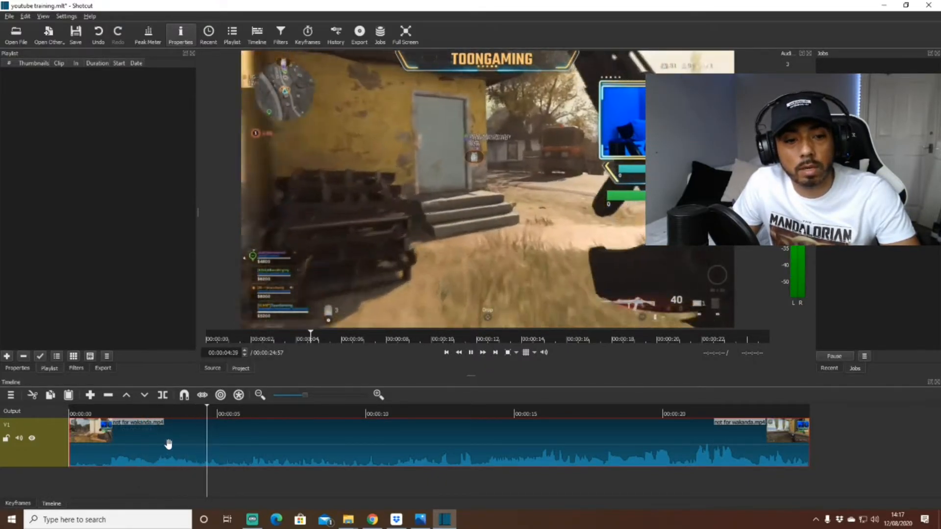
{"action": "key", "text": "space"}
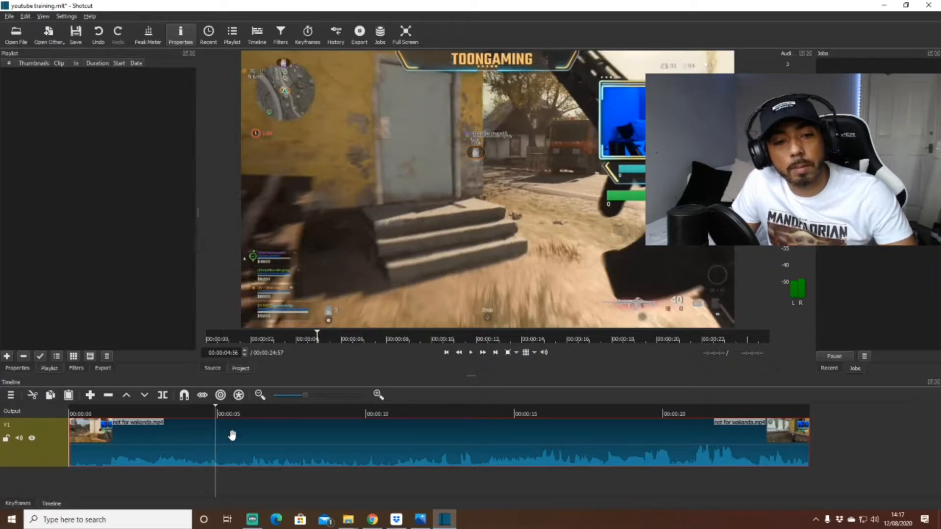
{"action": "left_click", "coordinate": [163, 396]}
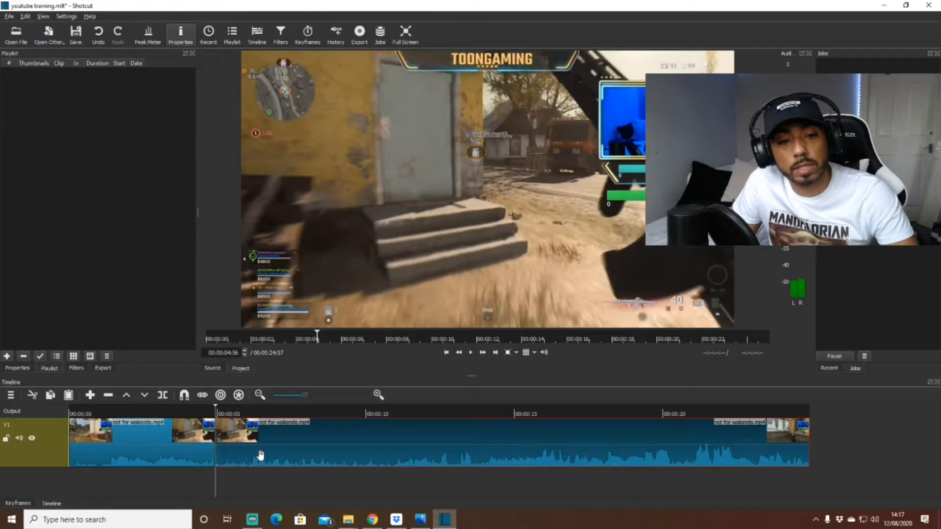
{"action": "left_click", "coordinate": [251, 431]}
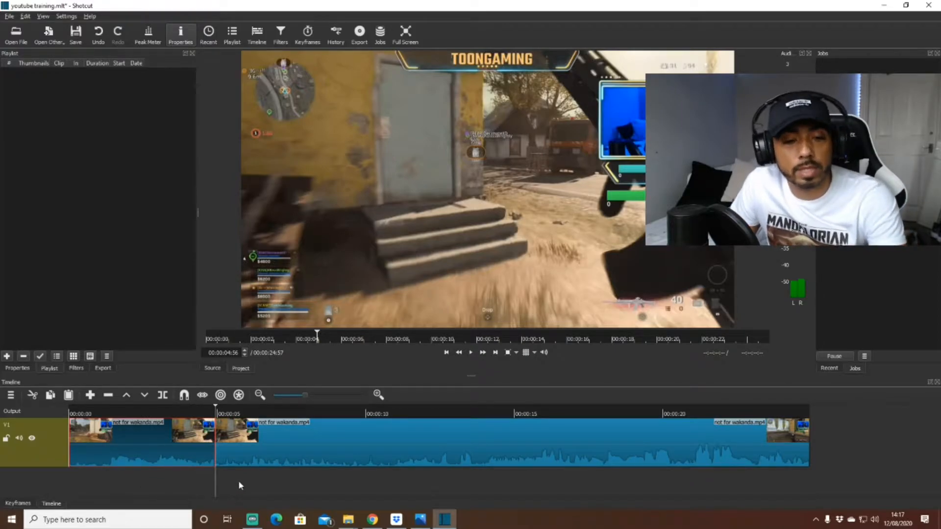
Delete the segment before the split and move the remaining clip to the start of track V1.
{"action": "key", "text": "Delete"}
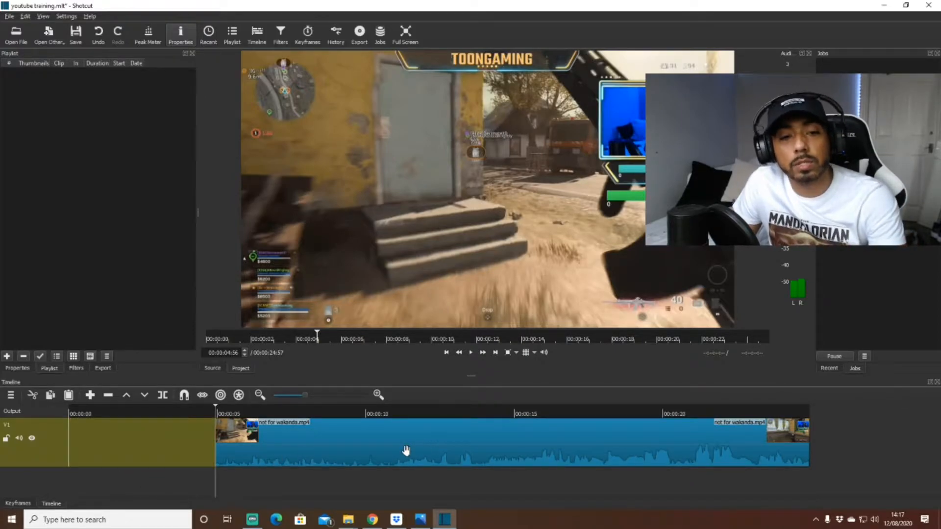
{"action": "key", "text": "space"}
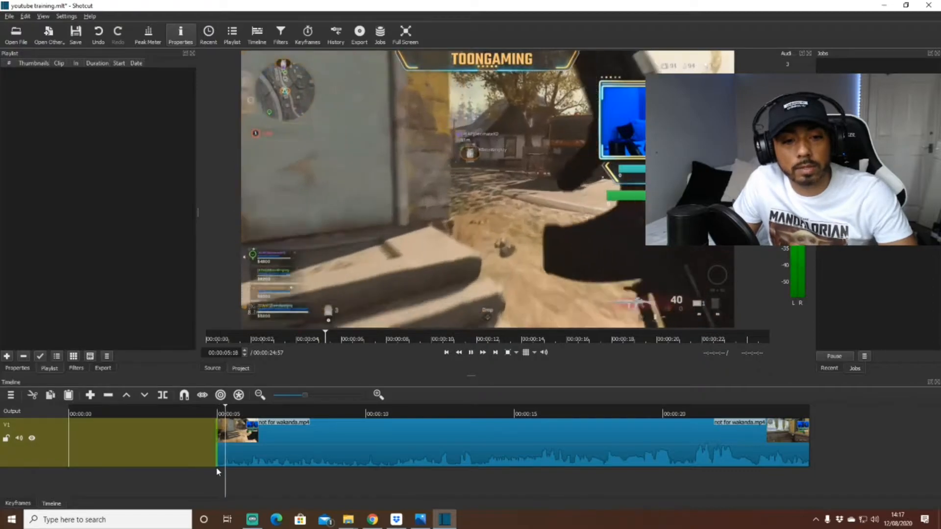
{"action": "key", "text": "space"}
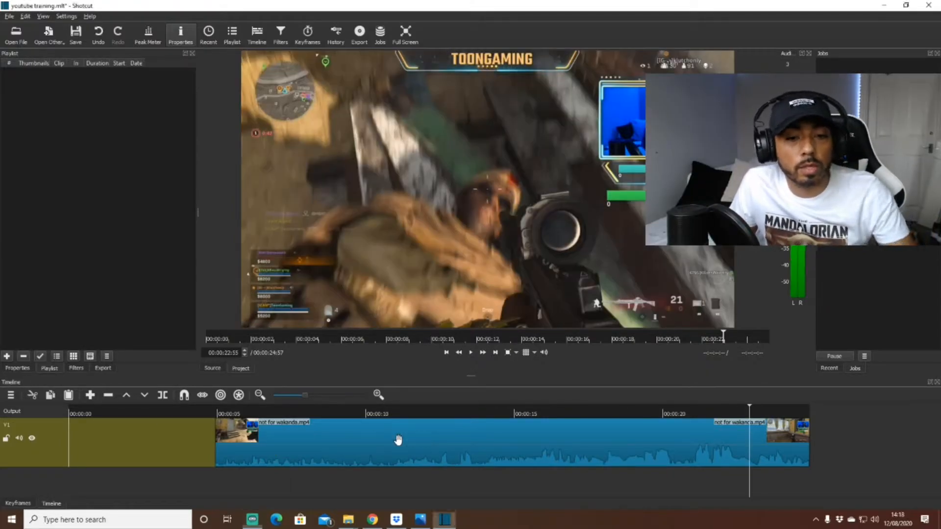
{"action": "left_click_drag", "start_coordinate": [310, 461], "coordinate": [157, 445]}
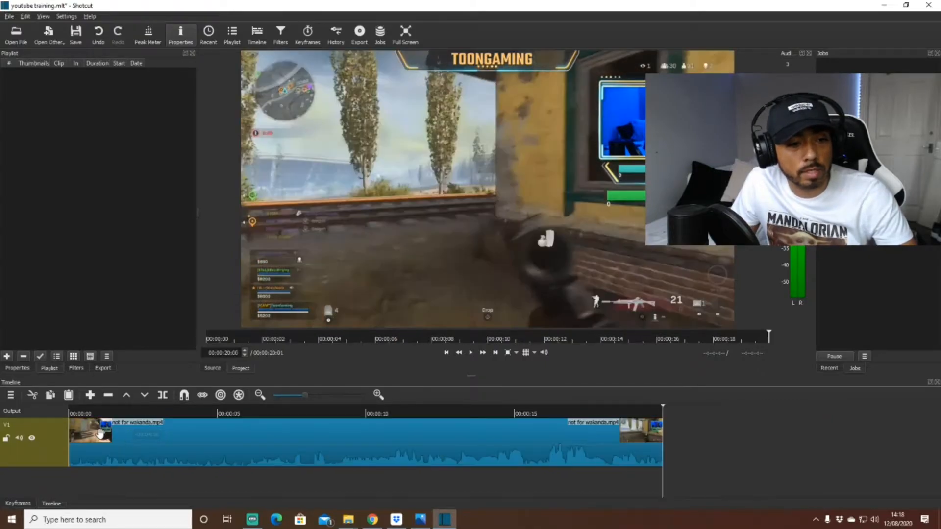
Play the clip from its beginning and skim it up to the kill at about 10 seconds.
{"action": "left_click", "coordinate": [70, 413]}
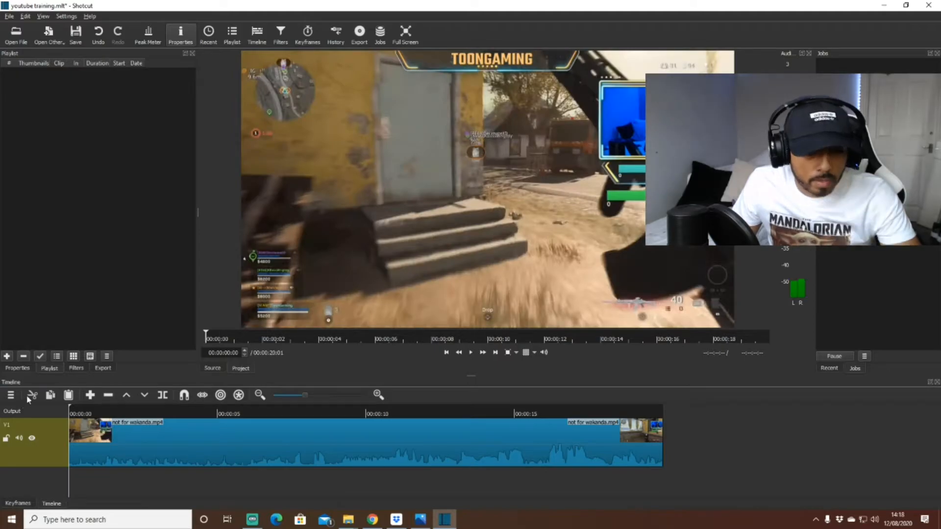
{"action": "key", "text": "space"}
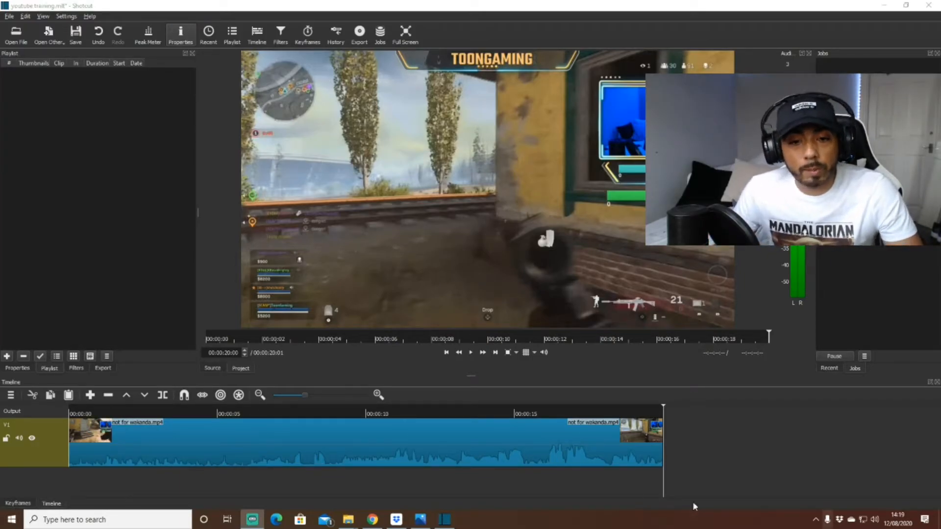
{"action": "left_click", "coordinate": [118, 416]}
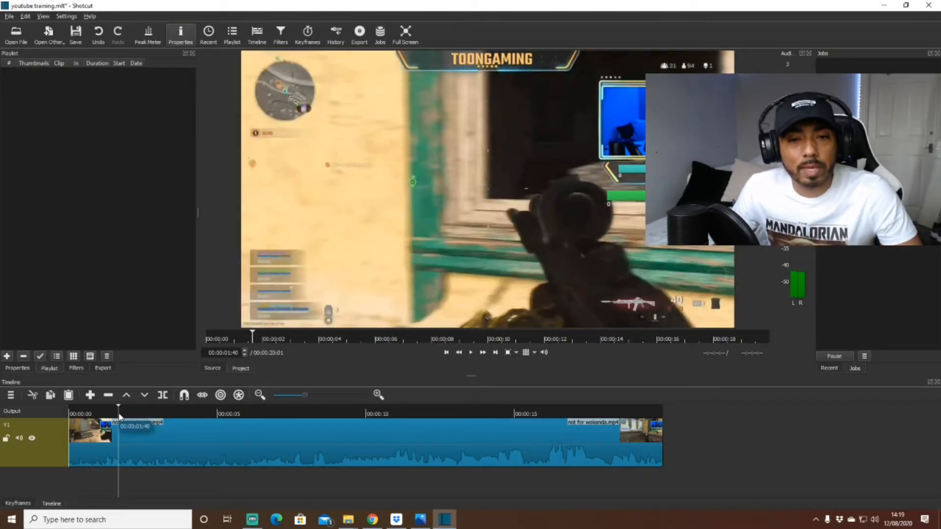
{"action": "left_click", "coordinate": [98, 416]}
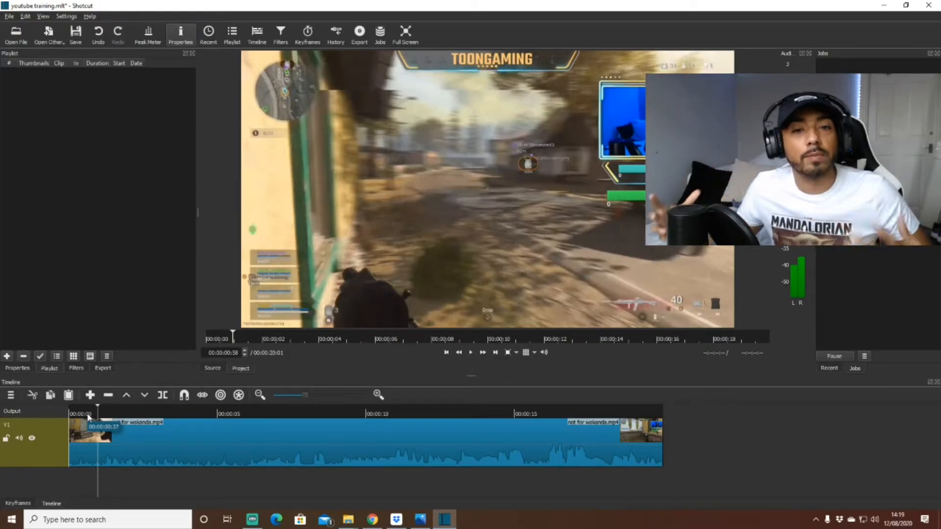
{"action": "key", "text": "space"}
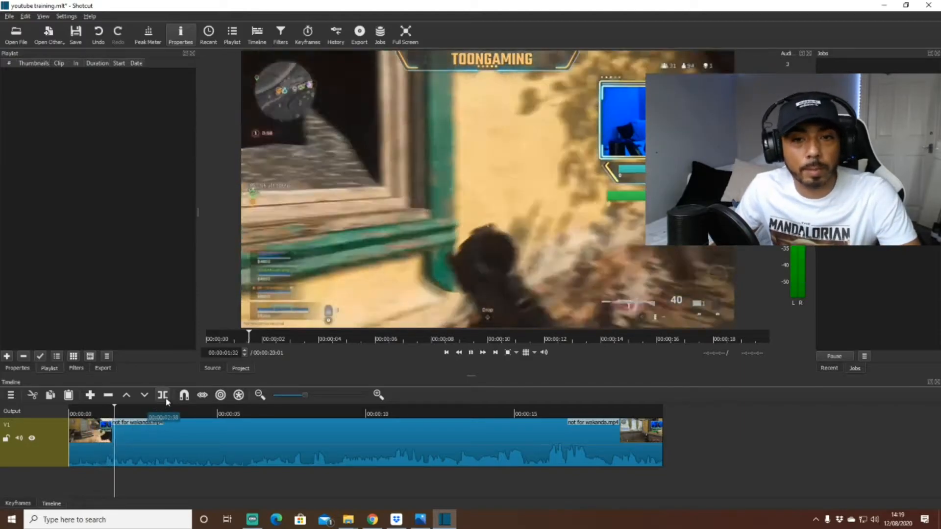
{"action": "left_click", "coordinate": [202, 409]}
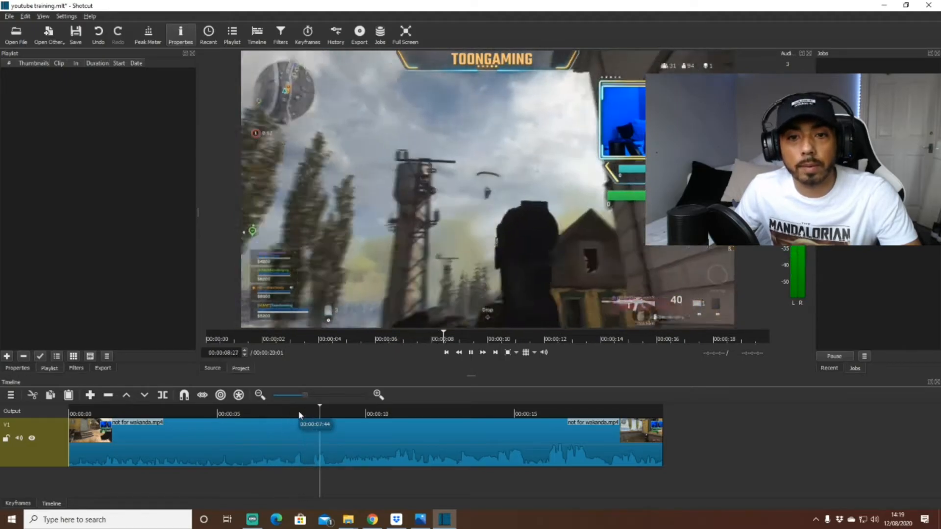
{"action": "key", "text": "space"}
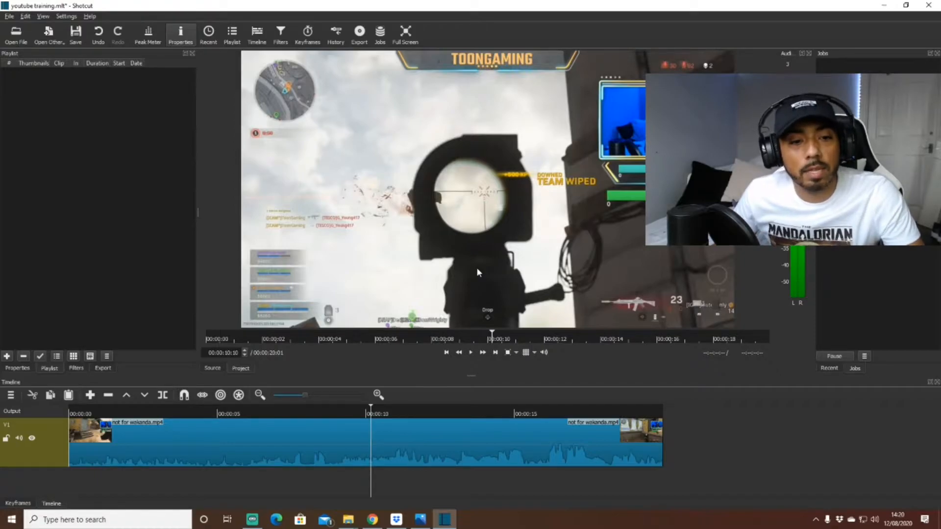
Replay and scrub around the 10-second mark to narrow down the moment the enemy is downed.
{"action": "left_click", "coordinate": [367, 416]}
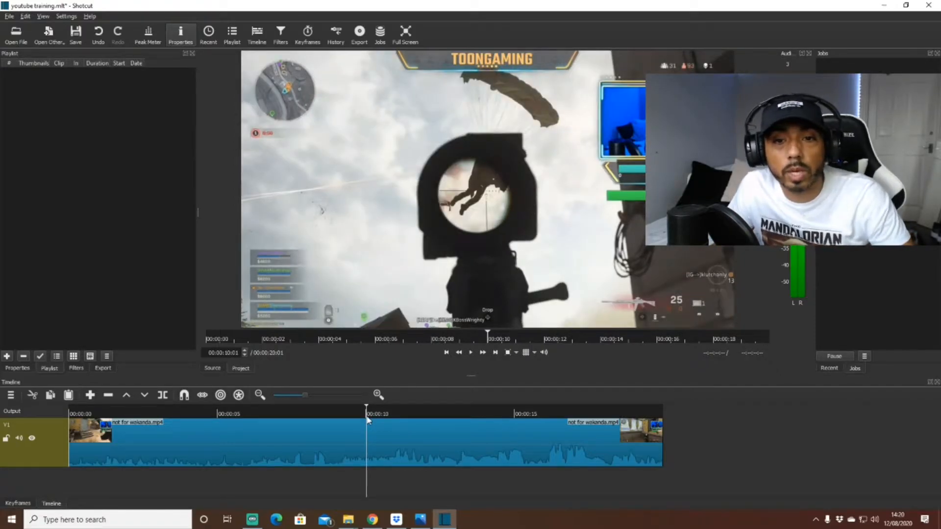
{"action": "key", "text": "space"}
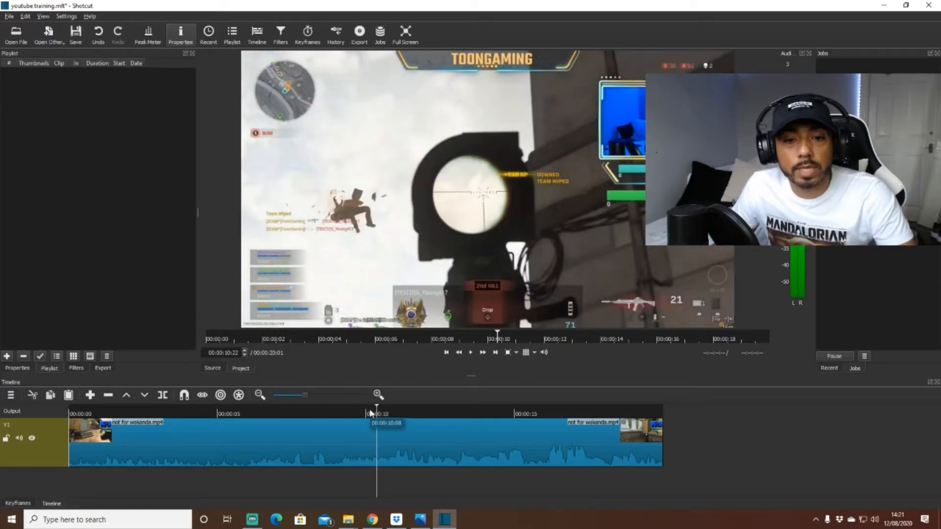
{"action": "left_click", "coordinate": [368, 415]}
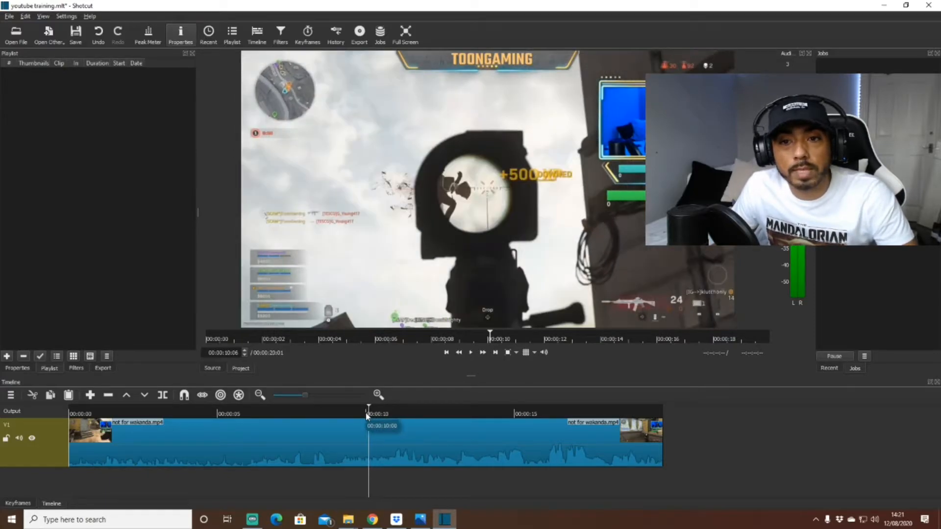
{"action": "left_click", "coordinate": [365, 414]}
{"action": "left_click", "coordinate": [368, 416]}
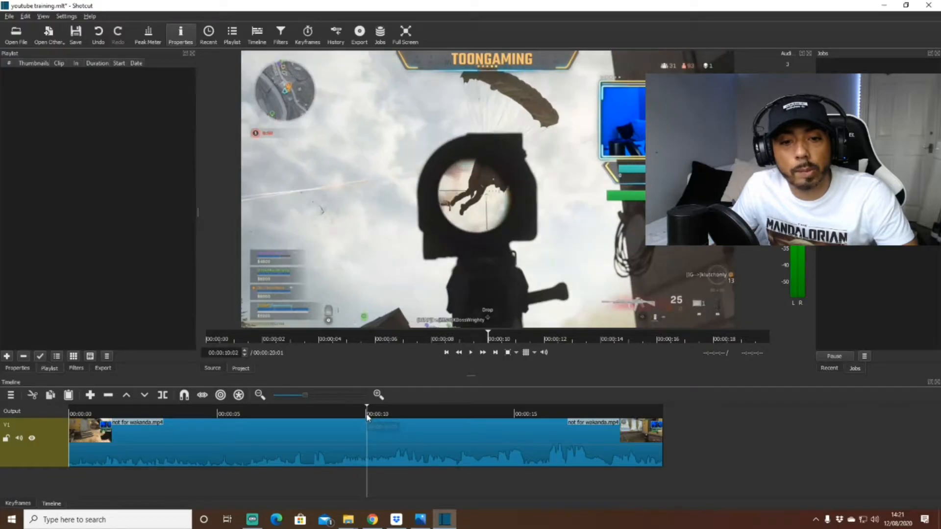
{"action": "left_click", "coordinate": [363, 415]}
{"action": "left_click", "coordinate": [370, 416]}
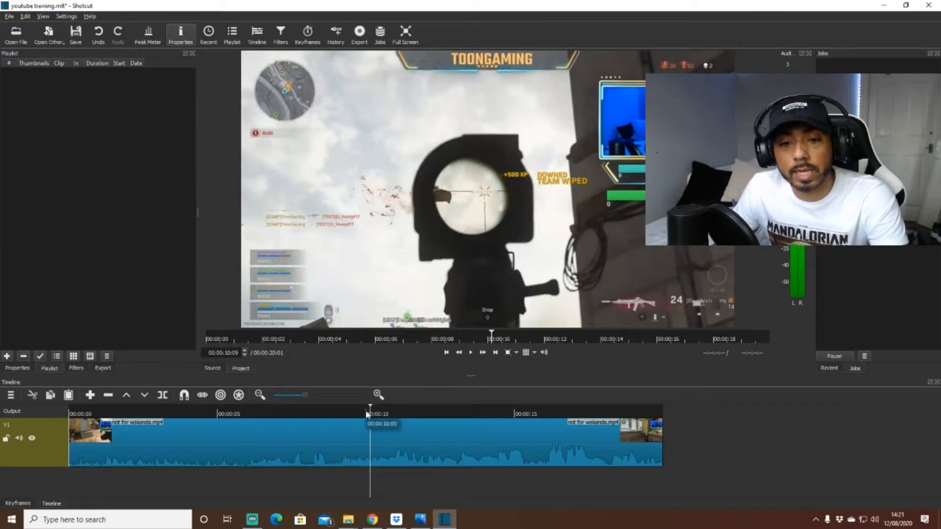
Step through the kill frame by frame and split the clip at 00:00:10:06.
{"action": "key", "text": "Left"}
{"action": "key", "text": "Left"}
{"action": "key", "text": "Left"}
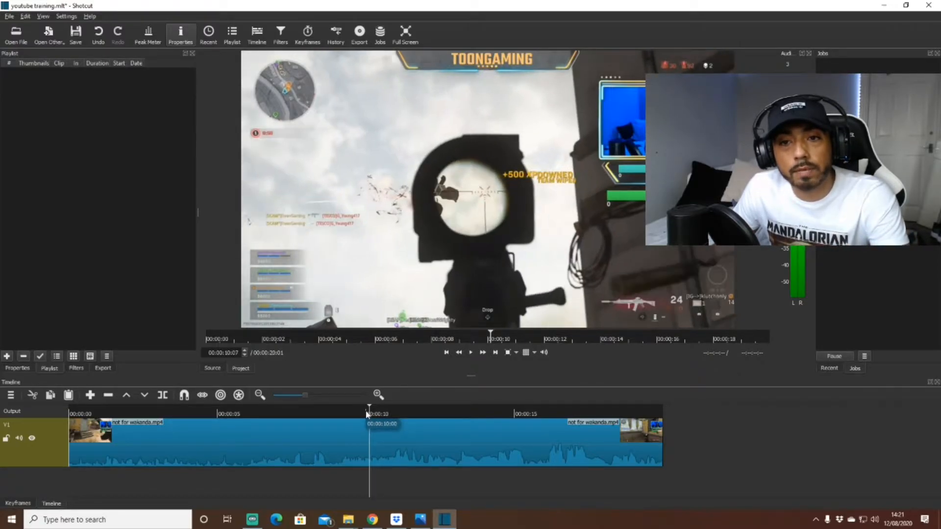
{"action": "key", "text": "Right"}
{"action": "key", "text": "Right"}
{"action": "key", "text": "Left"}
{"action": "key", "text": "Left"}
{"action": "key", "text": "Left"}
{"action": "key", "text": "Left"}
{"action": "key", "text": "Left"}
{"action": "key", "text": "Left"}
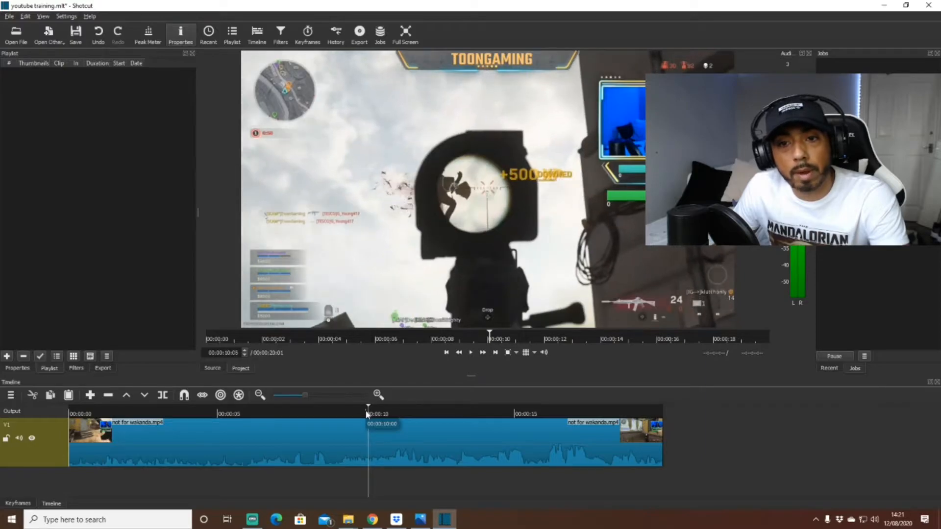
{"action": "key", "text": "Right"}
{"action": "key", "text": "Right"}
{"action": "key", "text": "Right"}
{"action": "key", "text": "Right"}
{"action": "key", "text": "Right"}
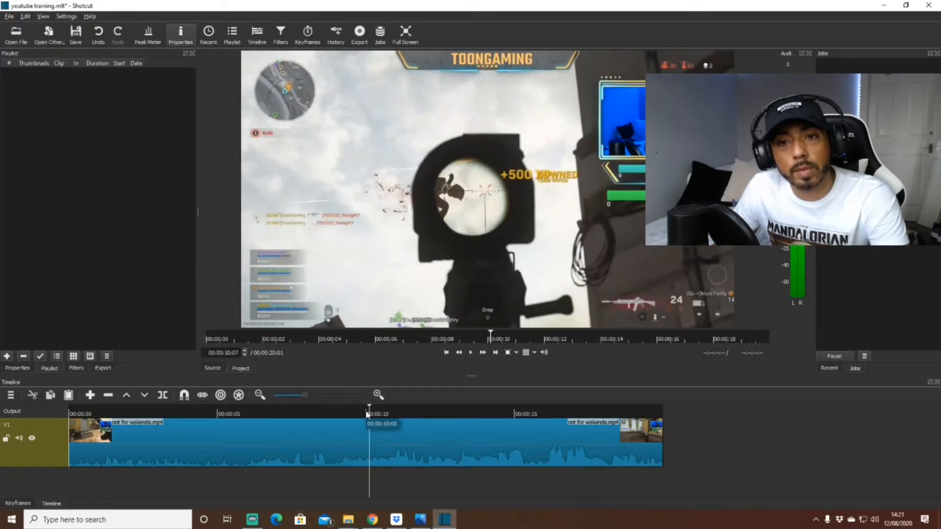
{"action": "key", "text": "Left"}
{"action": "key", "text": "Left"}
{"action": "key", "text": "Left"}
{"action": "key", "text": "Left"}
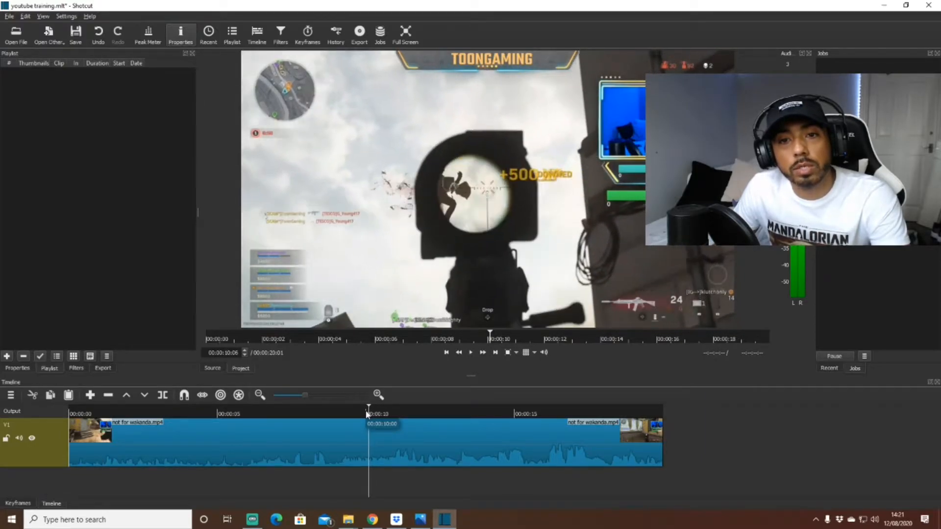
{"action": "key", "text": "Right"}
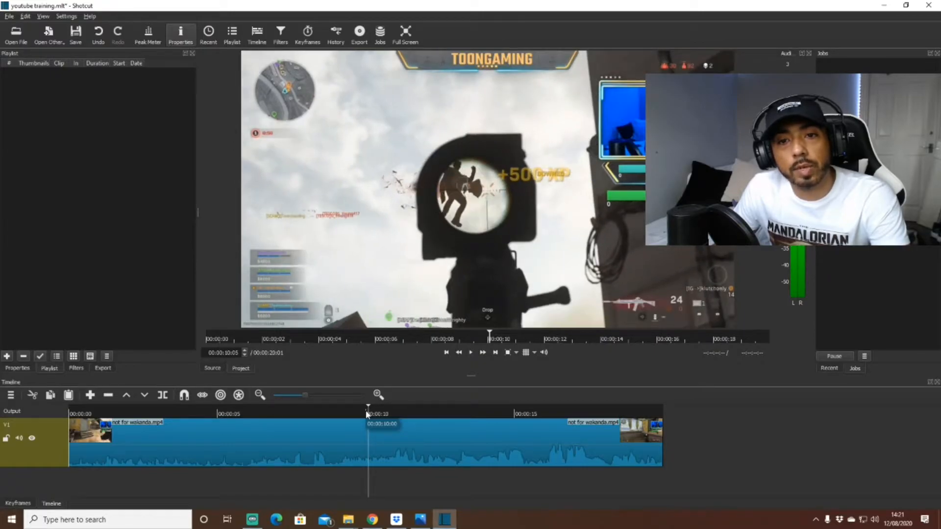
{"action": "key", "text": "Right"}
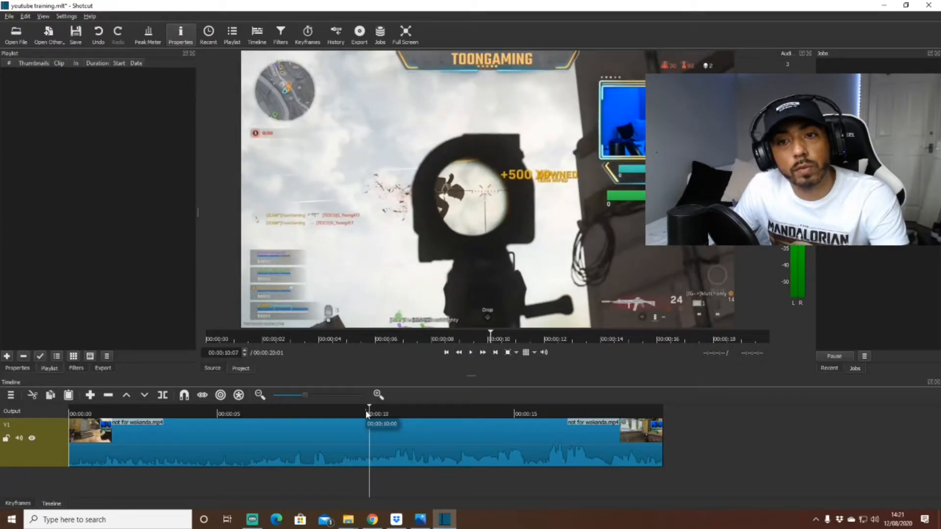
{"action": "key", "text": "Left"}
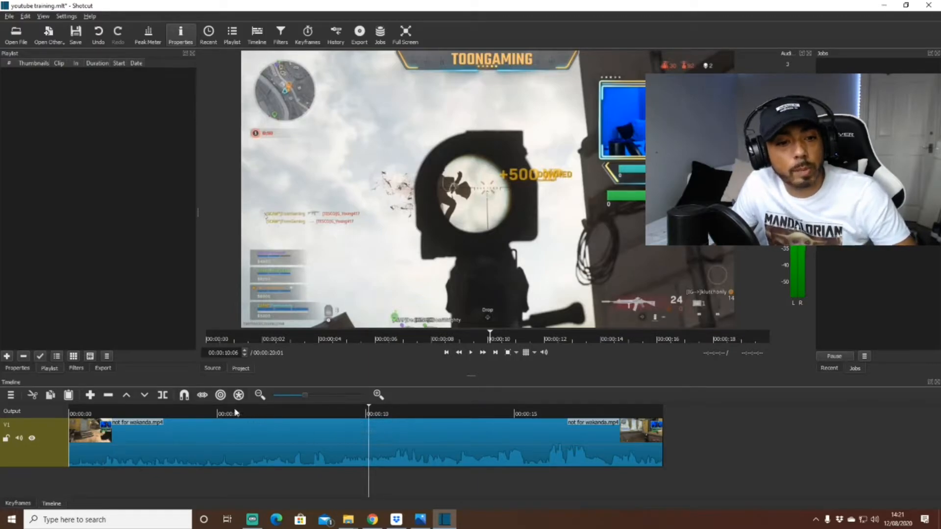
{"action": "left_click", "coordinate": [163, 396]}
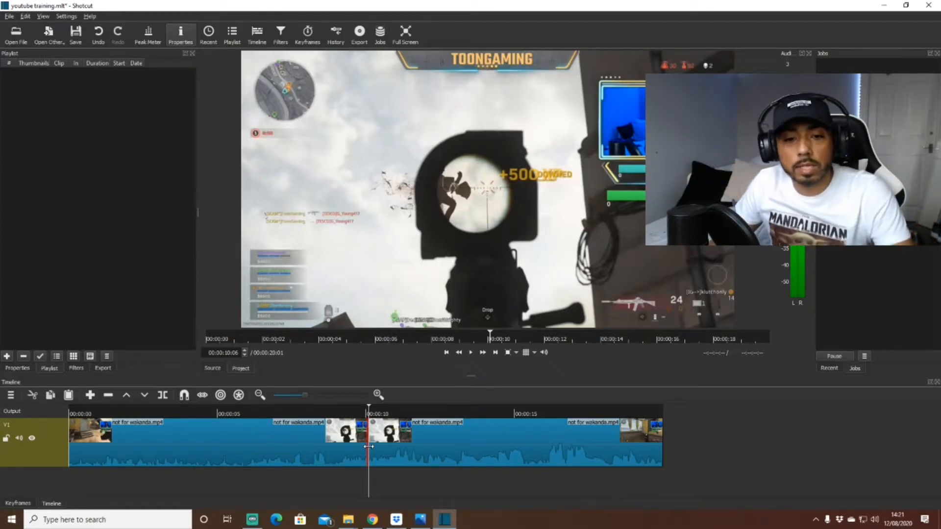
Split the clip again at 00:00:10:29 and select the short segment between the two splits.
{"action": "key", "text": "space"}
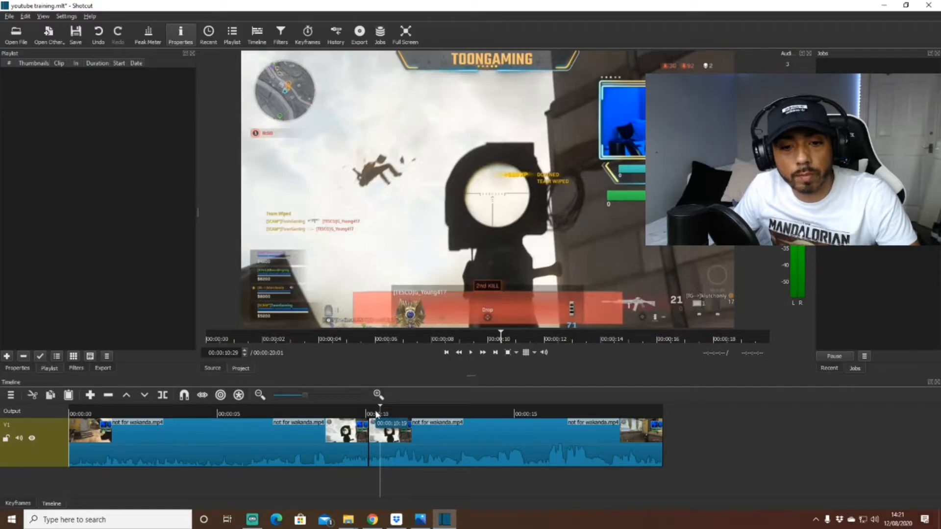
{"action": "left_click", "coordinate": [163, 396]}
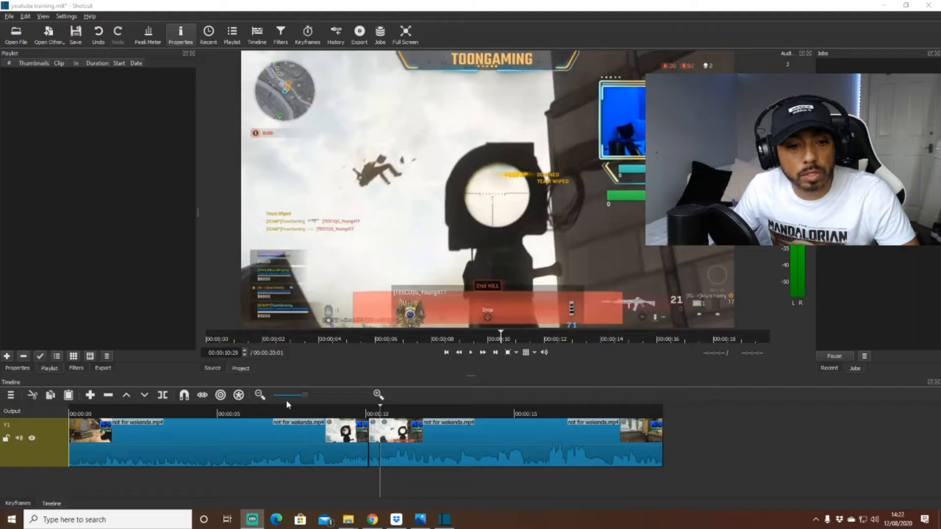
{"action": "left_click", "coordinate": [308, 396]}
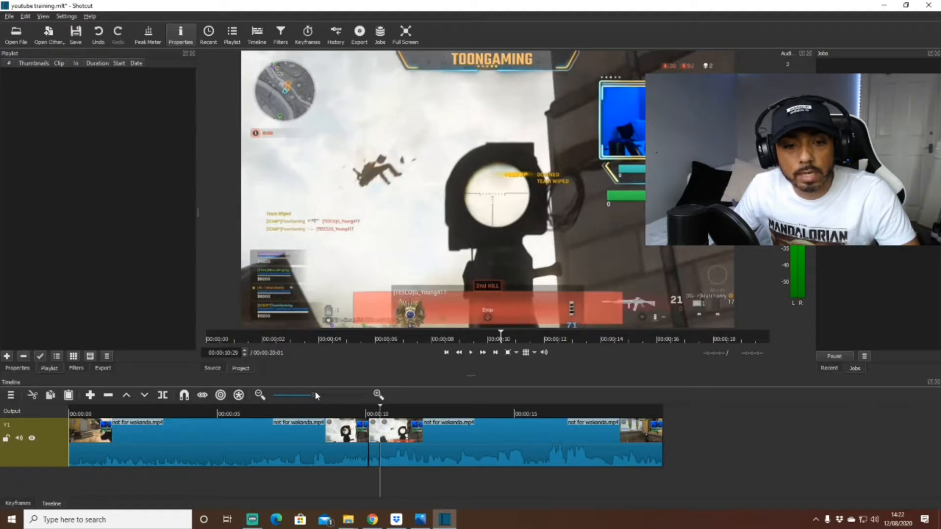
{"action": "left_click_drag", "start_coordinate": [318, 390], "coordinate": [320, 394]}
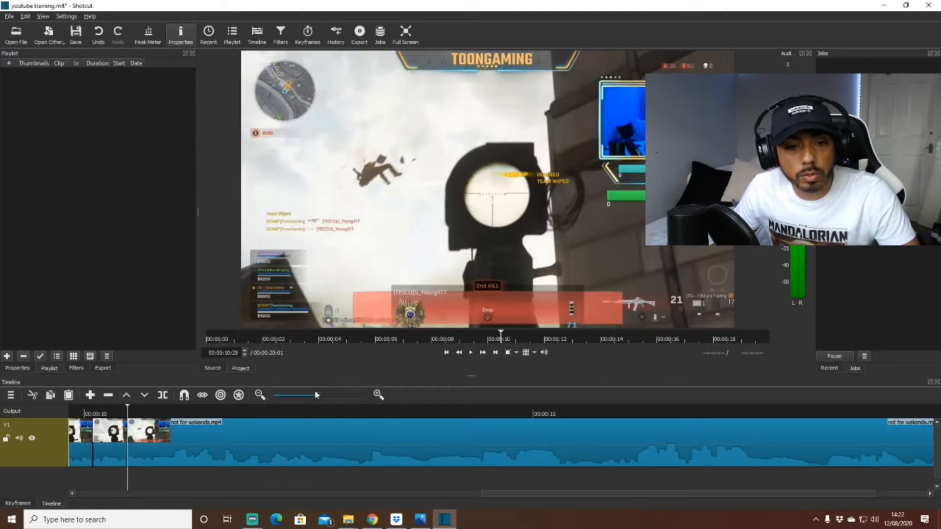
{"action": "left_click_drag", "start_coordinate": [549, 495], "coordinate": [441, 506]}
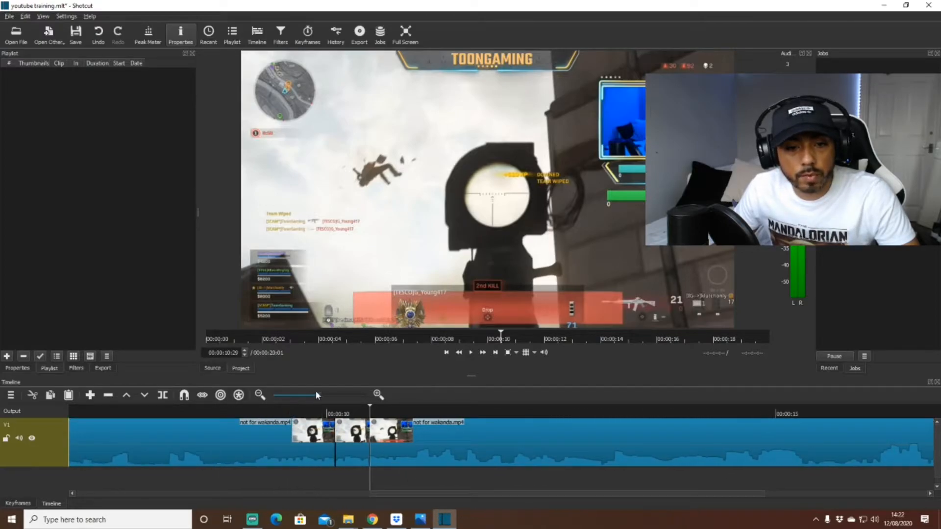
{"action": "left_click", "coordinate": [348, 430]}
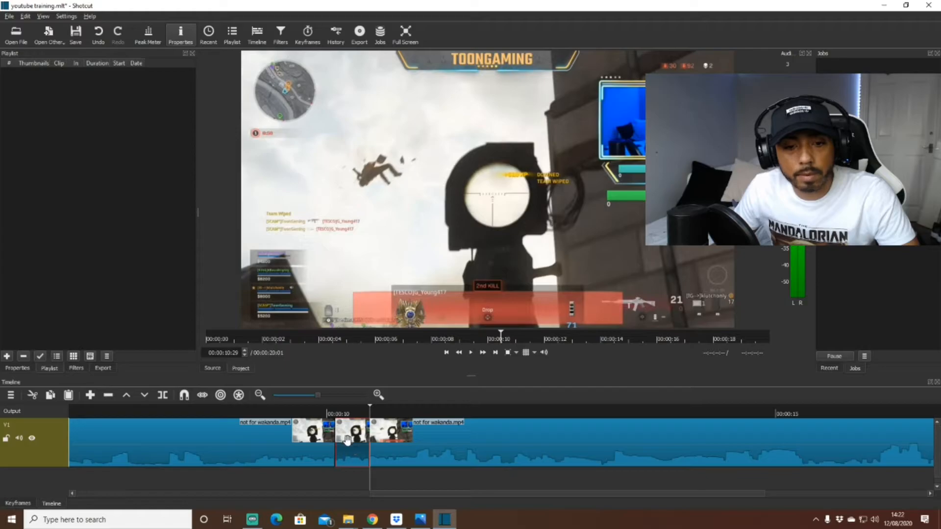
Preview the short kill segment from its start and return the playhead inside it.
{"action": "left_click_drag", "start_coordinate": [345, 415], "coordinate": [338, 415]}
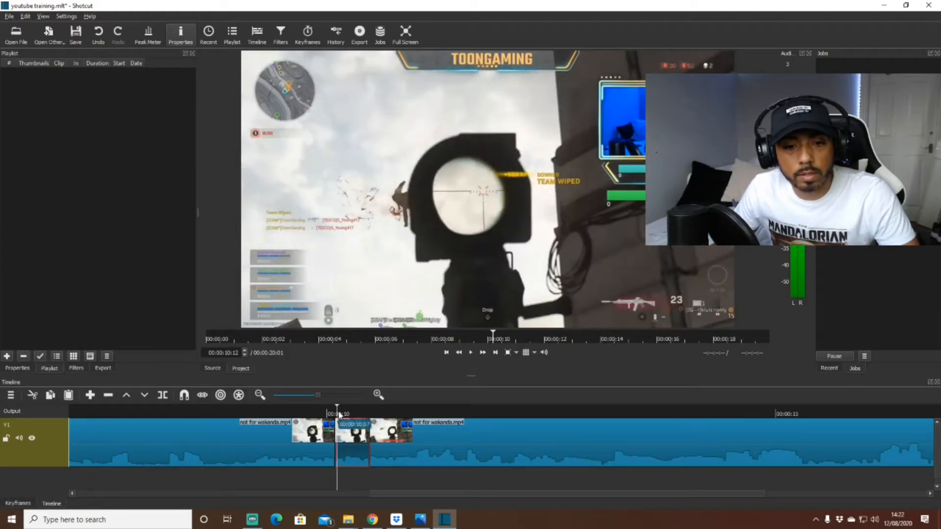
{"action": "key", "text": "space"}
{"action": "key", "text": "space"}
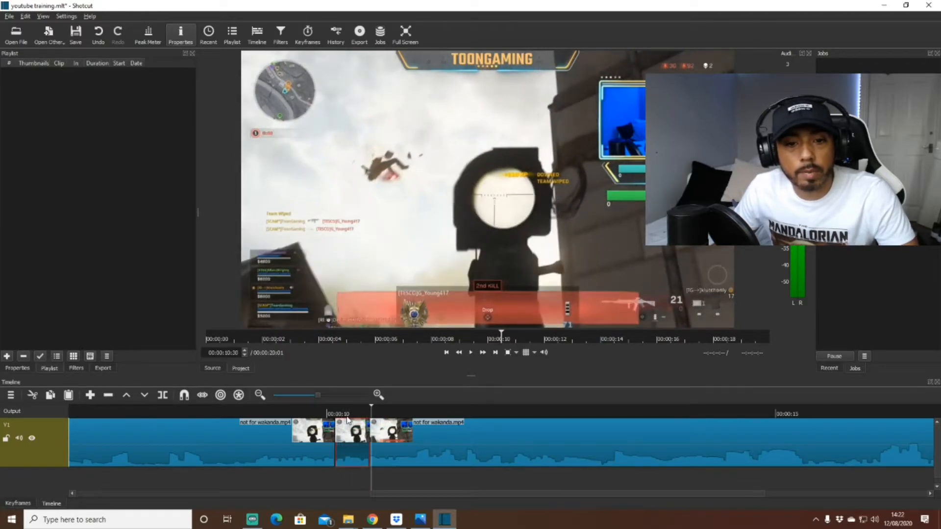
{"action": "left_click", "coordinate": [344, 415]}
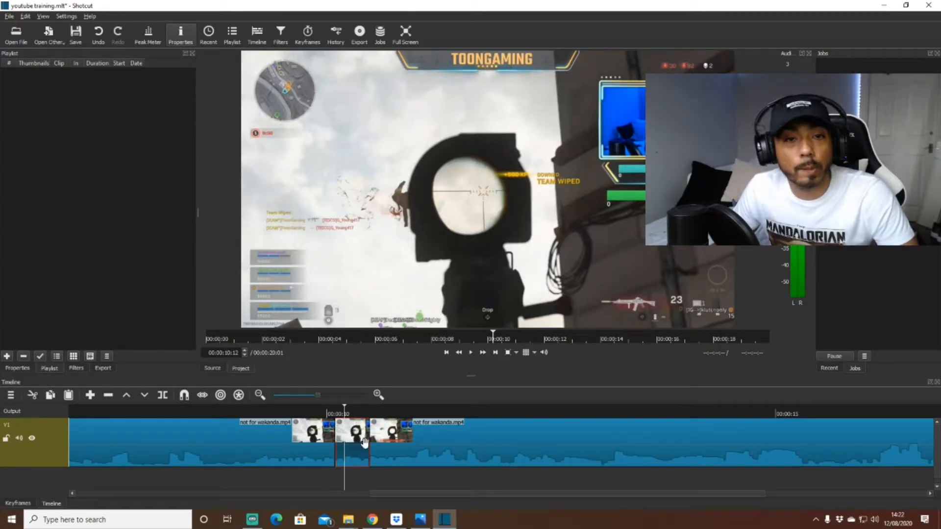
Add a Rotate and Scale filter to the short kill segment.
{"action": "left_click", "coordinate": [280, 35]}
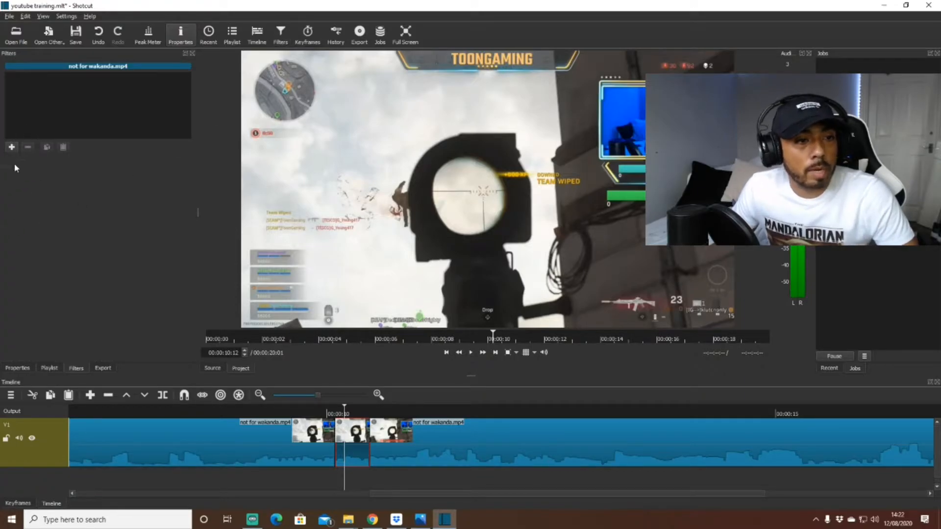
{"action": "left_click", "coordinate": [16, 147]}
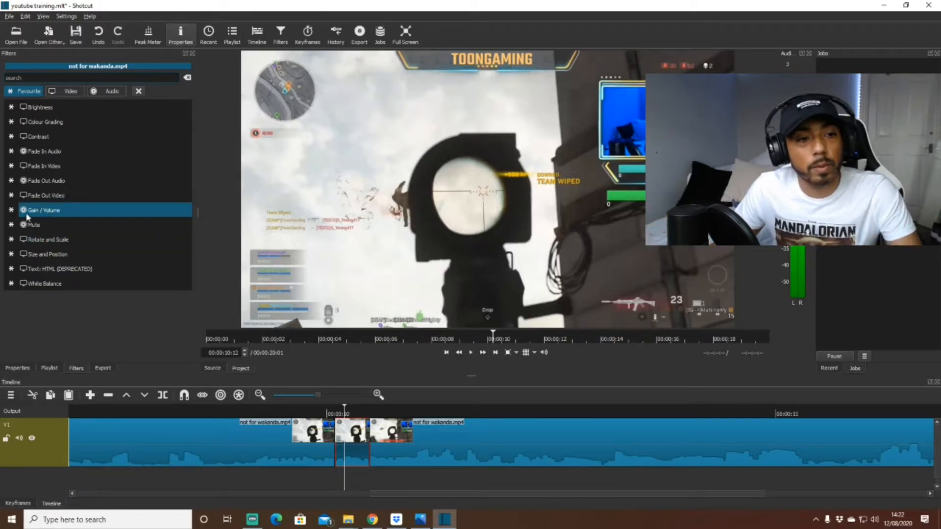
{"action": "left_click", "coordinate": [47, 239]}
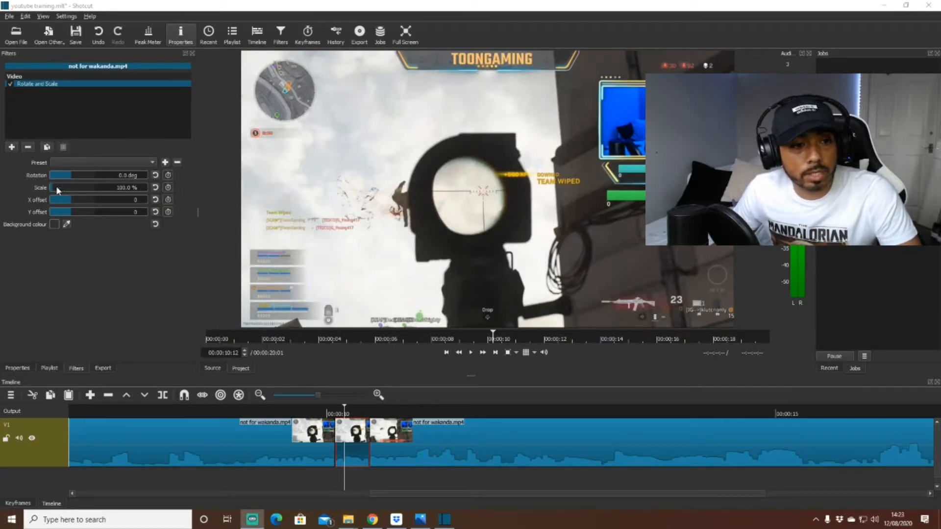
Try shrinking the kill segment to a scale of 85.2 % and 0 %, and restore the scale to 100 %.
{"action": "mouse_move", "coordinate": [58, 187]}
{"action": "left_mouse_down"}
{"action": "mouse_move", "coordinate": [95, 190]}
{"action": "mouse_move", "coordinate": [28, 192]}
{"action": "mouse_move", "coordinate": [53, 185]}
{"action": "left_mouse_up"}
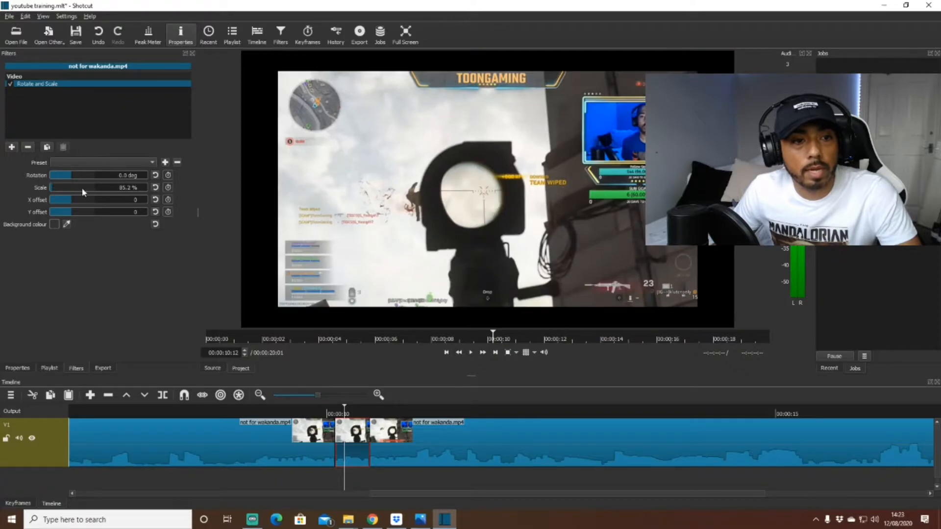
{"action": "double_click", "coordinate": [116, 185]}
{"action": "type", "text": "0"}
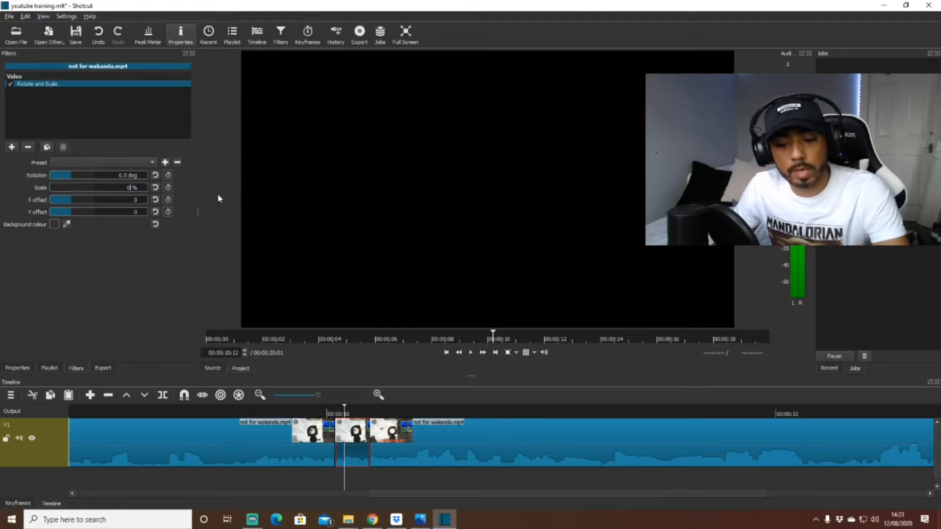
{"action": "left_click_drag", "start_coordinate": [126, 188], "coordinate": [149, 194]}
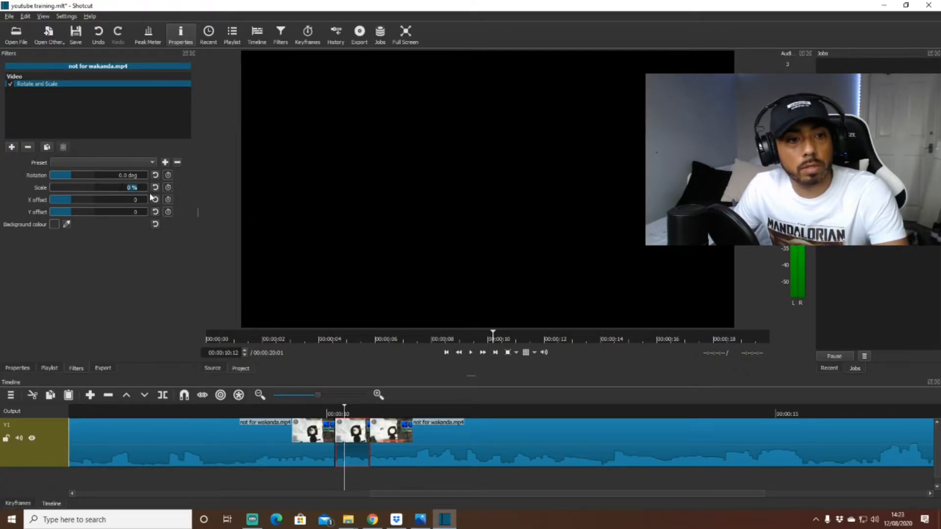
{"action": "type", "text": "100"}
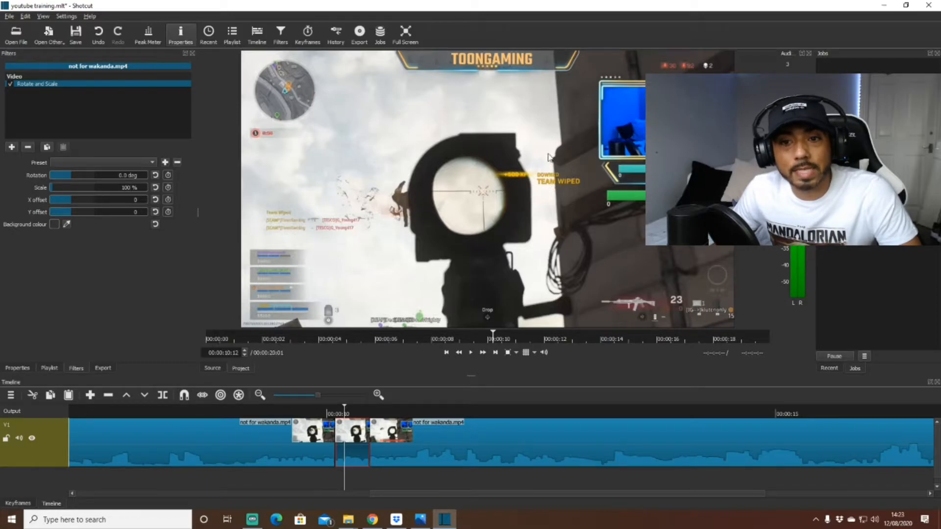
Set the kill segment's scale to 200 % and shift the picture roughly sideways to an X offset of -213.
{"action": "left_click_drag", "start_coordinate": [116, 189], "coordinate": [276, 189]}
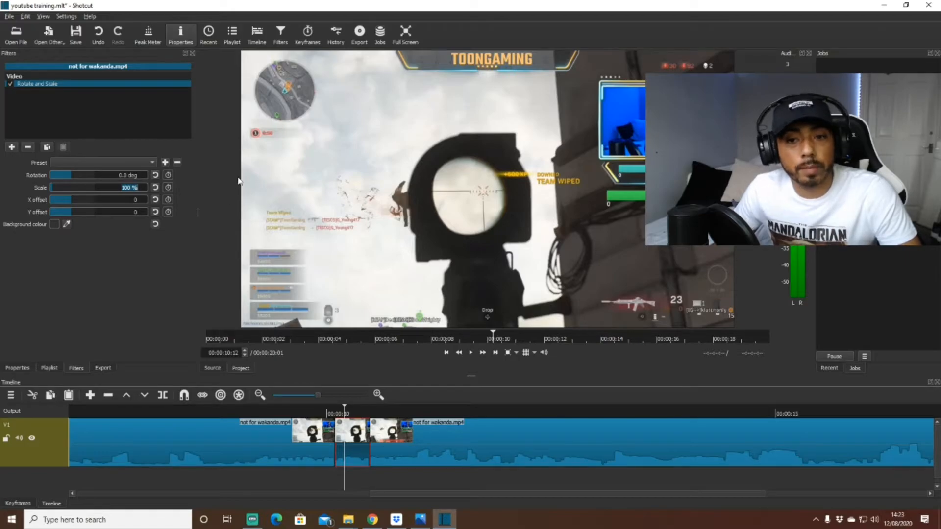
{"action": "type", "text": "200."}
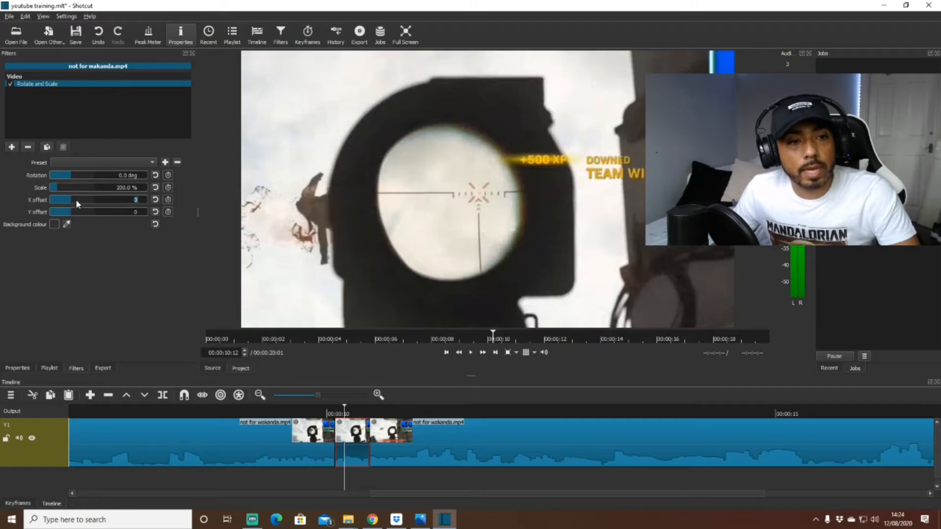
{"action": "type", "text": "319"}
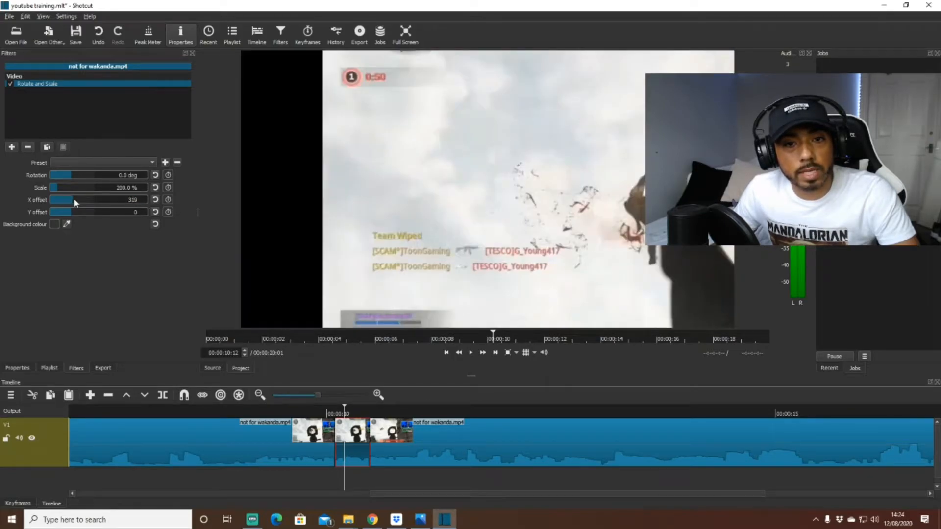
{"action": "left_click_drag", "start_coordinate": [73, 198], "coordinate": [72, 198]}
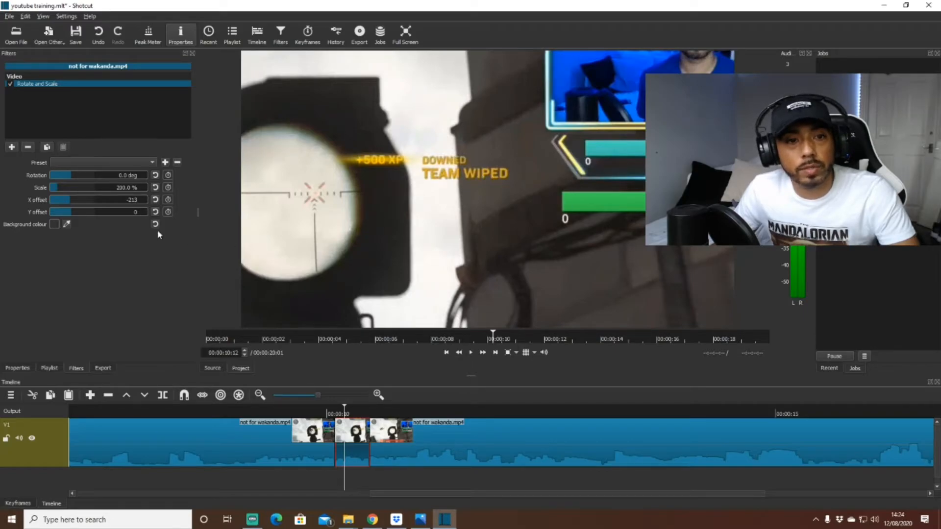
Raise the kill segment's X offset in small increments to -164.
{"action": "key", "text": "ctrl+a"}
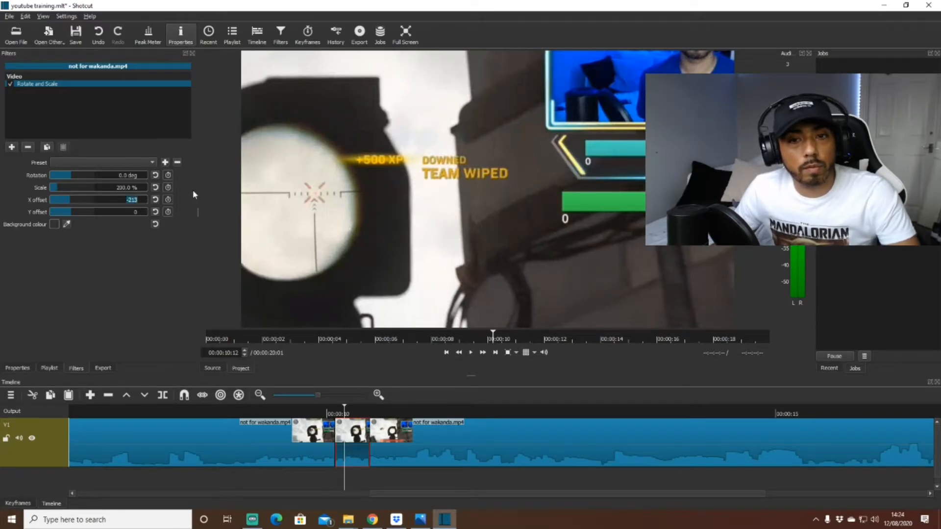
{"action": "key", "text": "Up"}
{"action": "key", "text": "Up"}
{"action": "key", "text": "Up"}
{"action": "key", "text": "Up"}
{"action": "key", "text": "Up"}
{"action": "key", "text": "Up"}
{"action": "key", "text": "Up"}
{"action": "key", "text": "Up"}
{"action": "key", "text": "Up"}
{"action": "key", "text": "Up"}
{"action": "key", "text": "Up"}
{"action": "key", "text": "Up"}
{"action": "key", "text": "Up"}
{"action": "key", "text": "Up"}
{"action": "key", "text": "Up"}
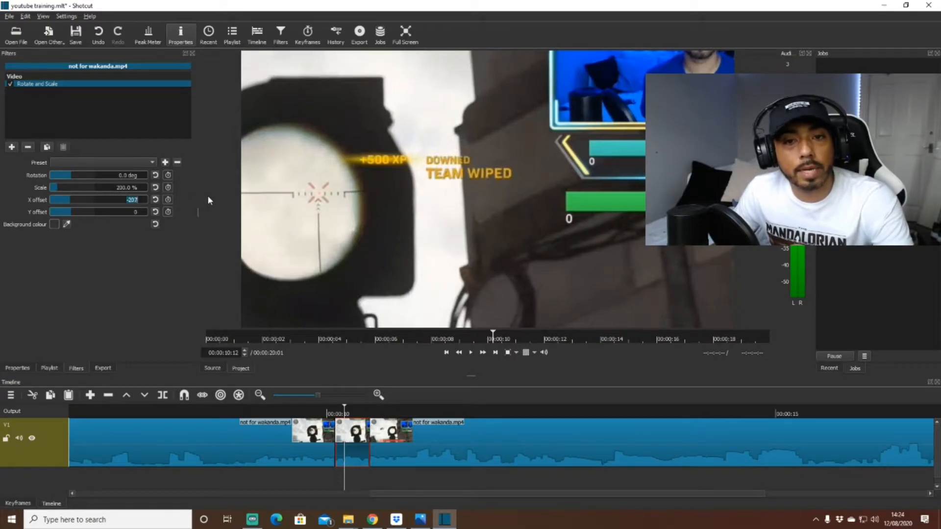
{"action": "key", "text": "Up"}
{"action": "key", "text": "Up"}
{"action": "key", "text": "Up"}
{"action": "key", "text": "Up"}
{"action": "key", "text": "Up"}
{"action": "key", "text": "Up"}
{"action": "key", "text": "Up"}
{"action": "key", "text": "Up"}
{"action": "key", "text": "Up"}
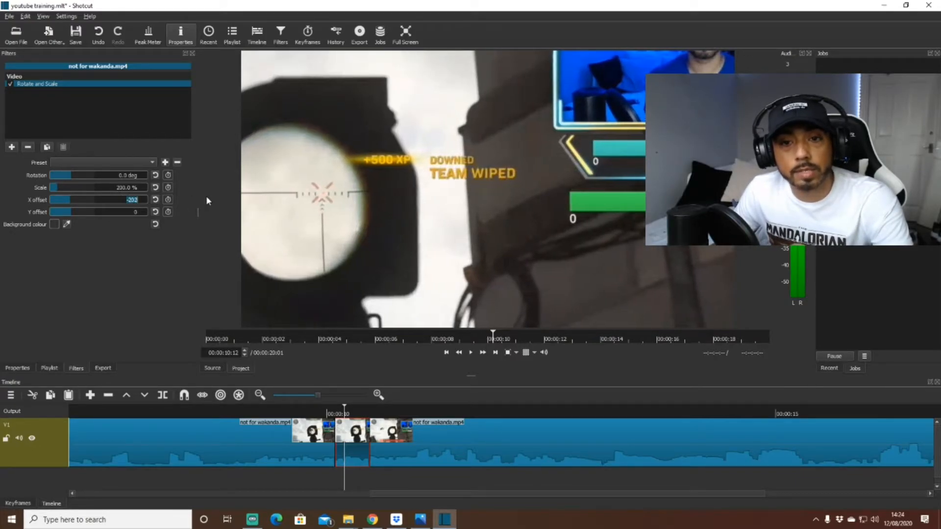
{"action": "key", "text": "Up"}
{"action": "key", "text": "Up"}
{"action": "key", "text": "Up"}
{"action": "key", "text": "Up"}
{"action": "key", "text": "Up"}
{"action": "key", "text": "Up"}
{"action": "key", "text": "Up"}
{"action": "key", "text": "Up"}
{"action": "key", "text": "Up"}
{"action": "key", "text": "Up"}
{"action": "key", "text": "Up"}
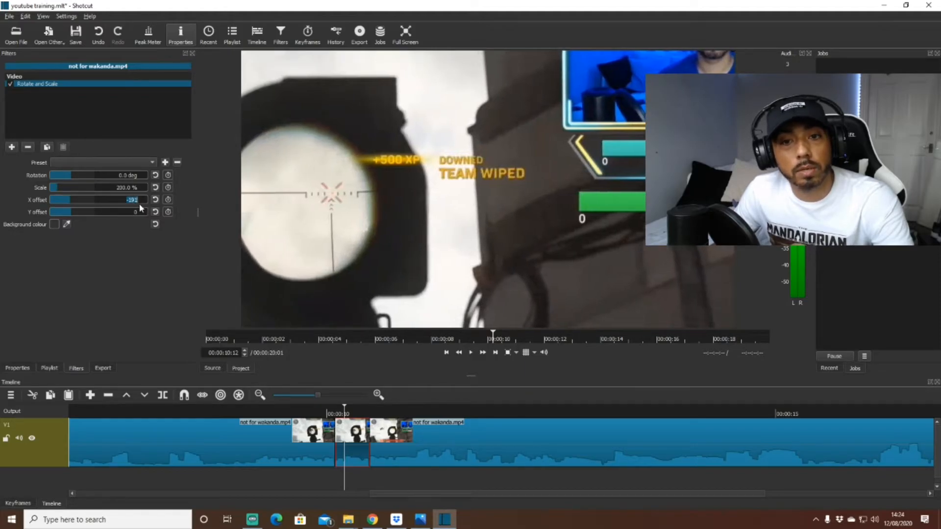
{"action": "key", "text": "Up"}
{"action": "key", "text": "Up"}
{"action": "key", "text": "Up"}
{"action": "key", "text": "Up"}
{"action": "key", "text": "Up"}
{"action": "key", "text": "Up"}
{"action": "key", "text": "Up"}
{"action": "key", "text": "Up"}
{"action": "key", "text": "Up"}
{"action": "key", "text": "Up"}
{"action": "key", "text": "Up"}
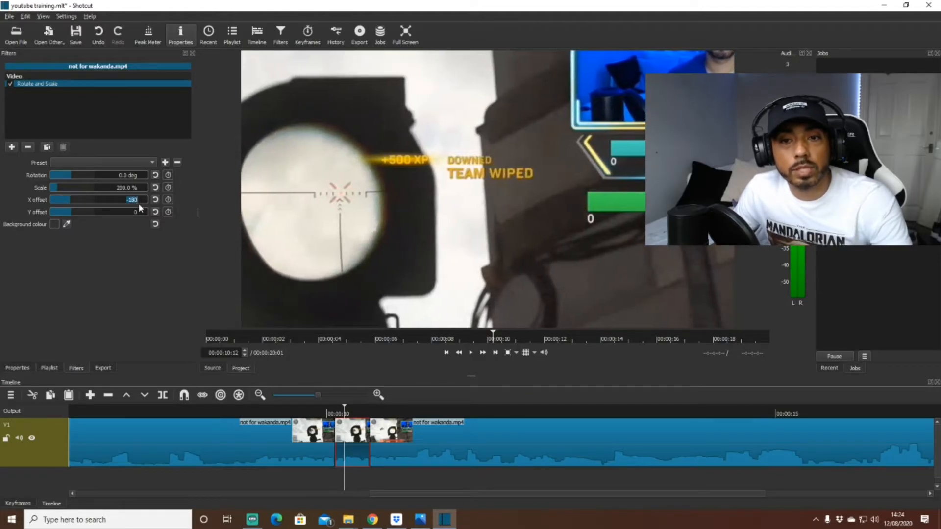
{"action": "key", "text": "Up"}
{"action": "key", "text": "Up"}
{"action": "key", "text": "Up"}
{"action": "key", "text": "Up"}
{"action": "key", "text": "Up"}
{"action": "key", "text": "Up"}
{"action": "key", "text": "Up"}
{"action": "key", "text": "Up"}
{"action": "key", "text": "Up"}
{"action": "key", "text": "Up"}
{"action": "key", "text": "Up"}
{"action": "key", "text": "Up"}
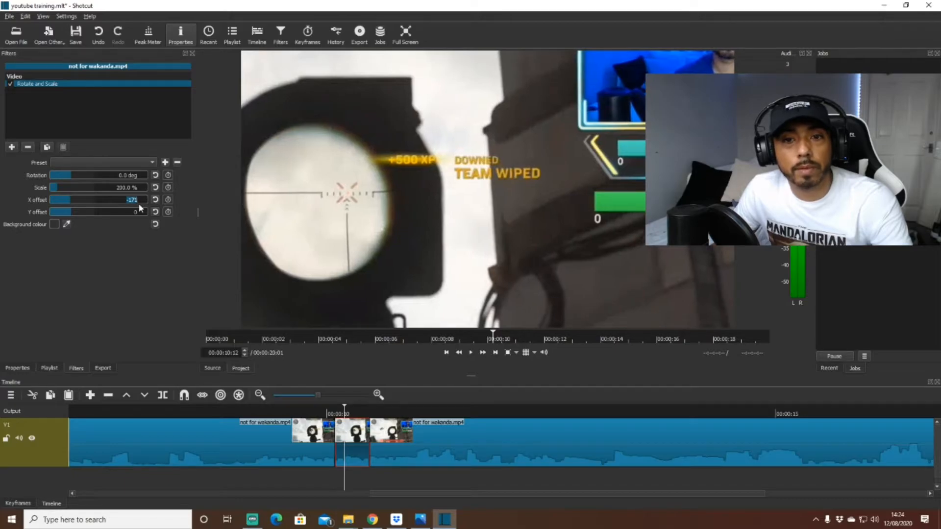
{"action": "key", "text": "Up"}
{"action": "key", "text": "Down"}
{"action": "key", "text": "Up"}
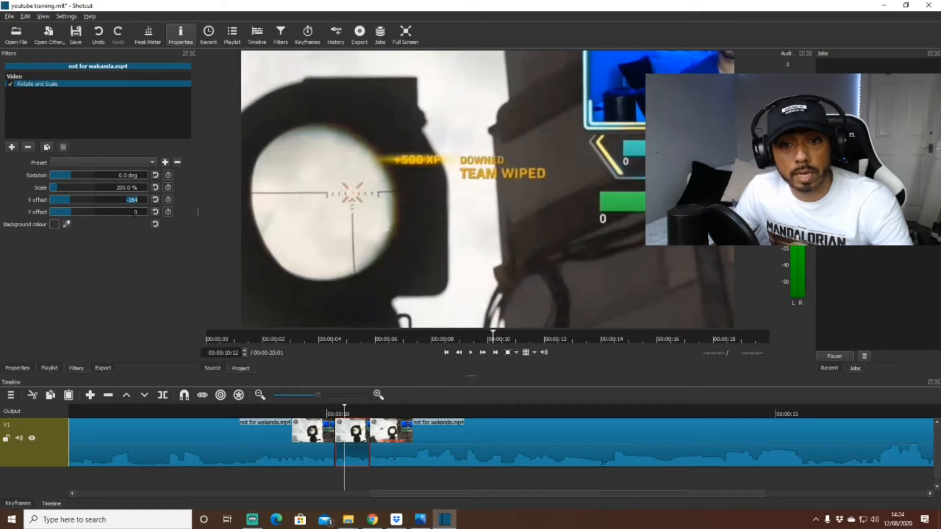
Raise the kill segment's Y offset in small increments to 17.
{"action": "key", "text": "Tab"}
{"action": "key", "text": "Up"}
{"action": "key", "text": "Up"}
{"action": "key", "text": "Up"}
{"action": "key", "text": "Up"}
{"action": "key", "text": "Up"}
{"action": "key", "text": "Up"}
{"action": "key", "text": "Up"}
{"action": "key", "text": "Up"}
{"action": "key", "text": "Up"}
{"action": "key", "text": "Up"}
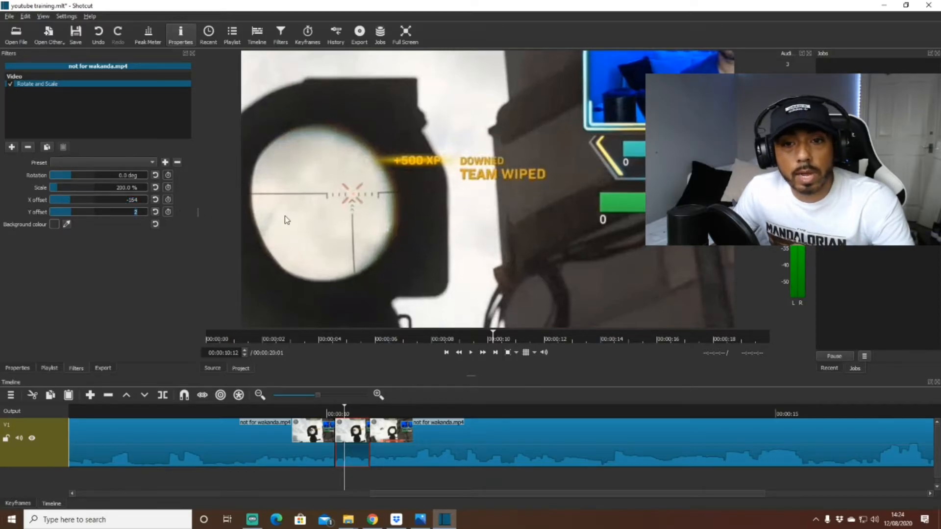
{"action": "key", "text": "Up"}
{"action": "key", "text": "Up"}
{"action": "key", "text": "Up"}
{"action": "key", "text": "Up"}
{"action": "key", "text": "Up"}
{"action": "key", "text": "Up"}
{"action": "key", "text": "Up"}
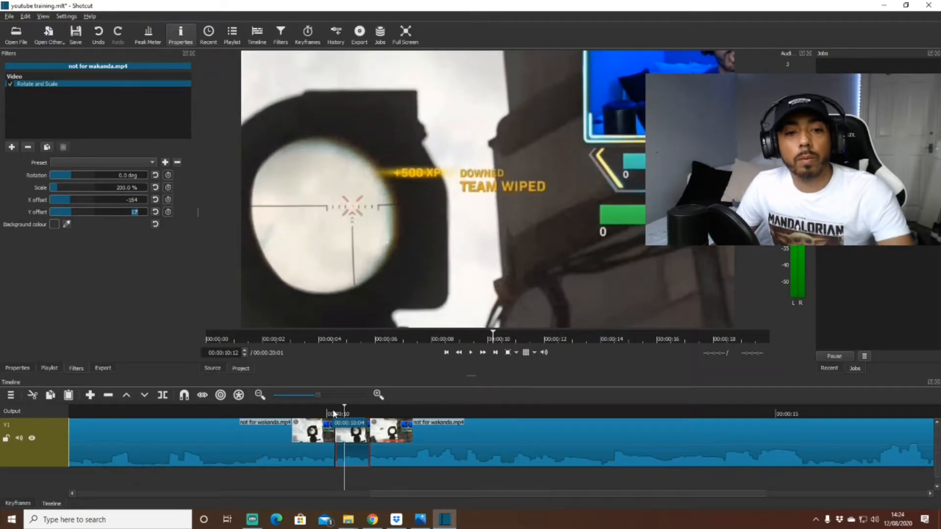
Play the timeline from shortly before the kill segment to preview the zoom effect in context.
{"action": "left_click", "coordinate": [289, 413]}
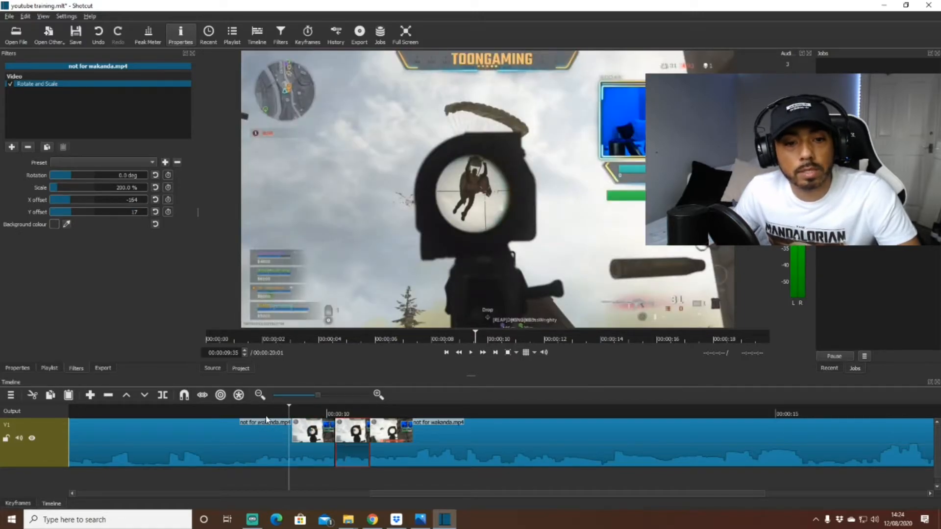
{"action": "key", "text": "space"}
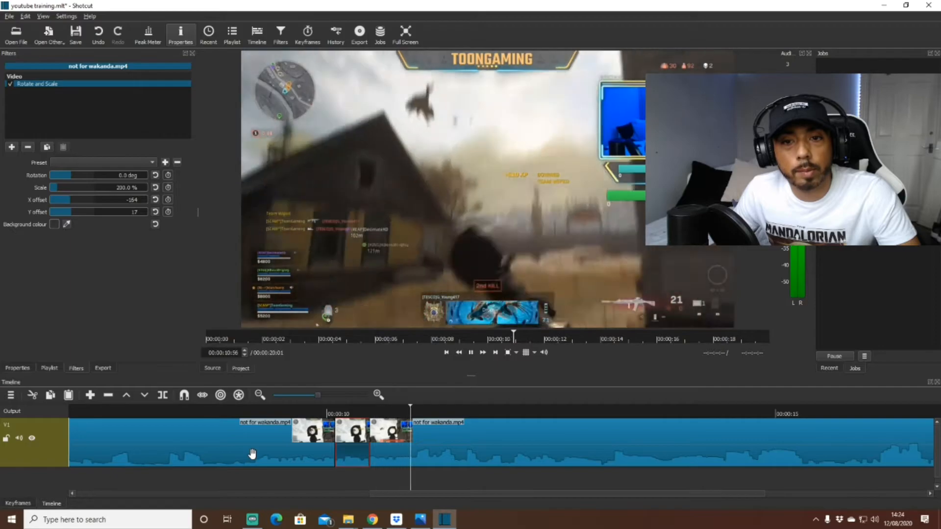
{"action": "key", "text": "space"}
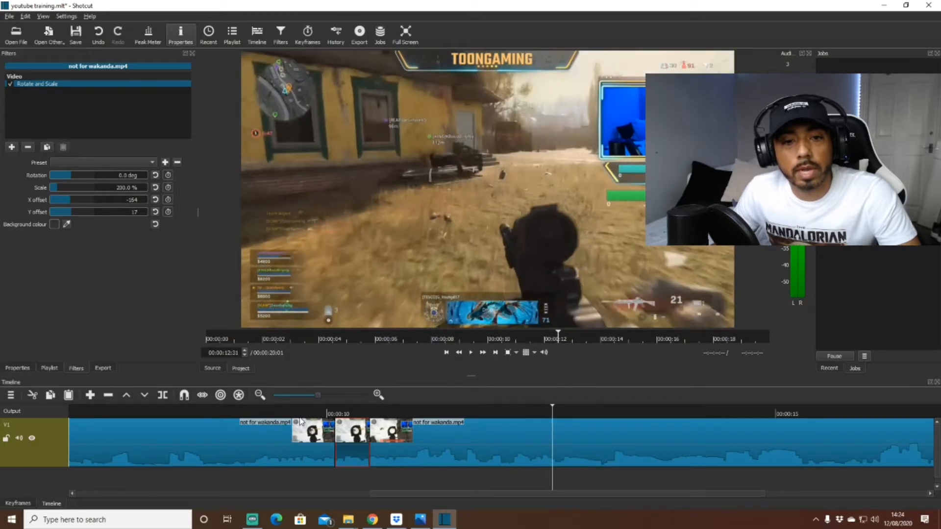
Check the zoomed picture at the start and the end of the kill segment.
{"action": "left_click", "coordinate": [335, 411]}
{"action": "left_click", "coordinate": [338, 411]}
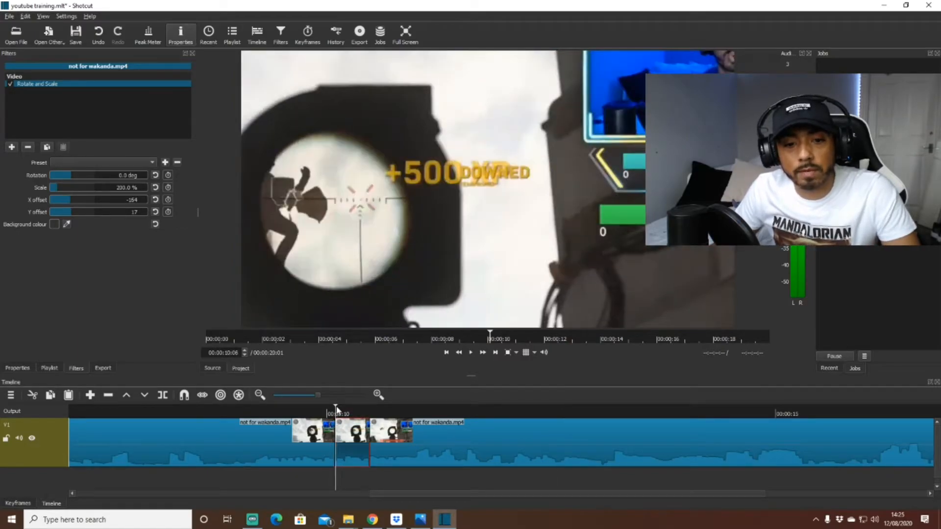
{"action": "mouse_move", "coordinate": [335, 411]}
{"action": "left_mouse_down"}
{"action": "mouse_move", "coordinate": [325, 409]}
{"action": "mouse_move", "coordinate": [338, 412]}
{"action": "left_mouse_up"}
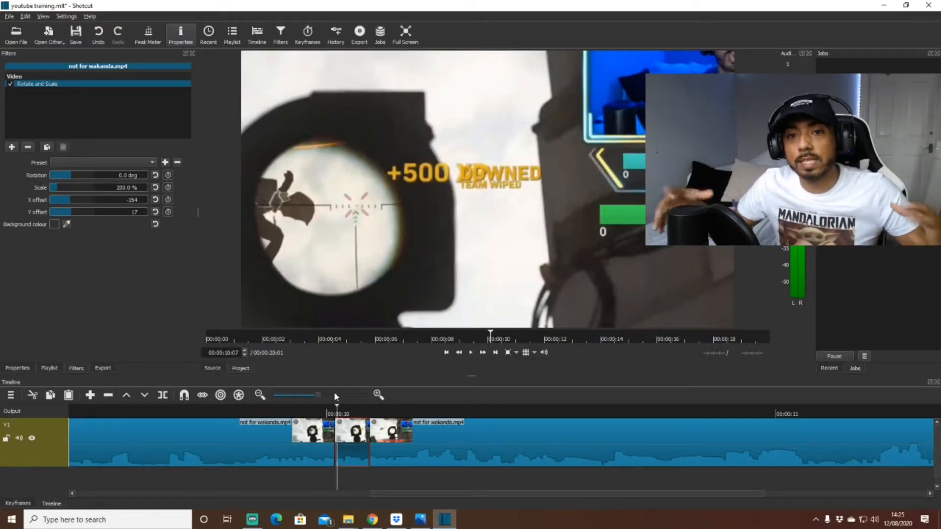
{"action": "left_click", "coordinate": [363, 416]}
{"action": "left_click", "coordinate": [369, 411]}
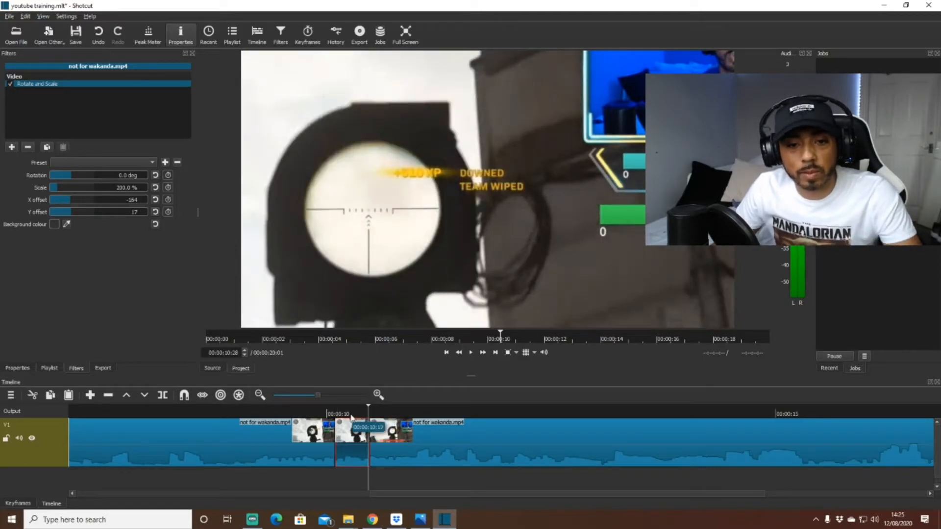
Play the footage following the kill segment from 00:00:10:37 to review what happens after the kill.
{"action": "left_click", "coordinate": [687, 413]}
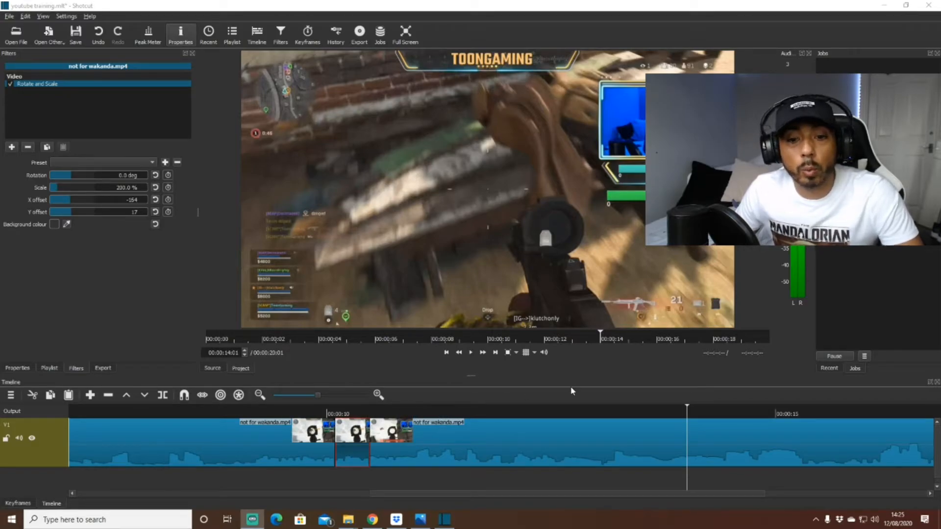
{"action": "left_click", "coordinate": [382, 413]}
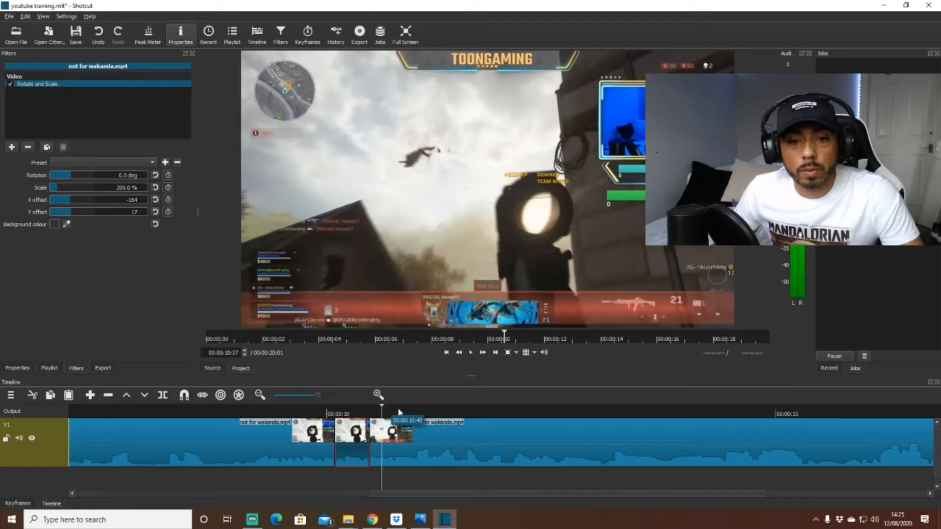
{"action": "key", "text": "space"}
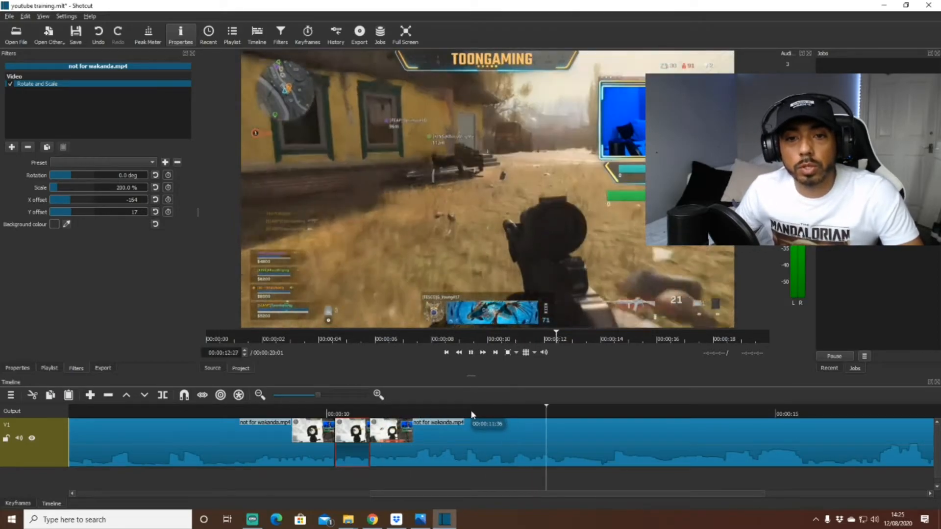
{"action": "key", "text": "space"}
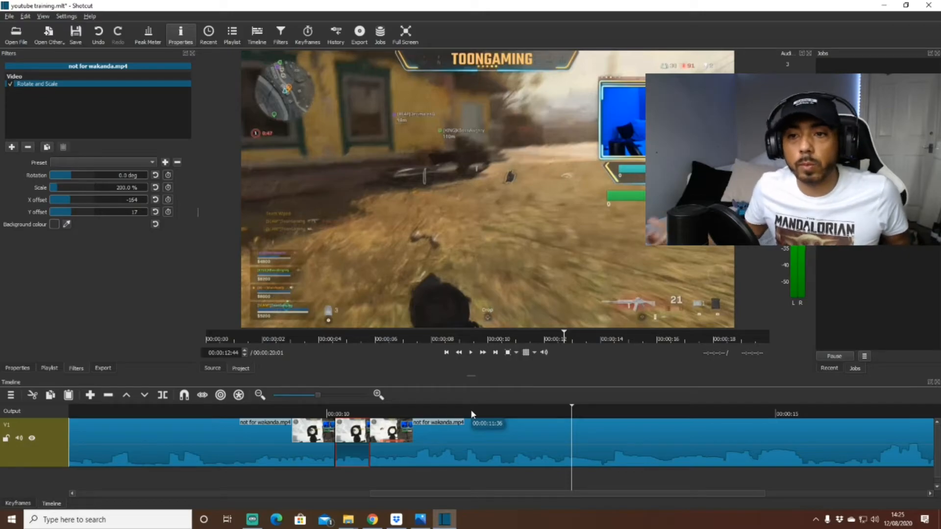
{"action": "key", "text": "space"}
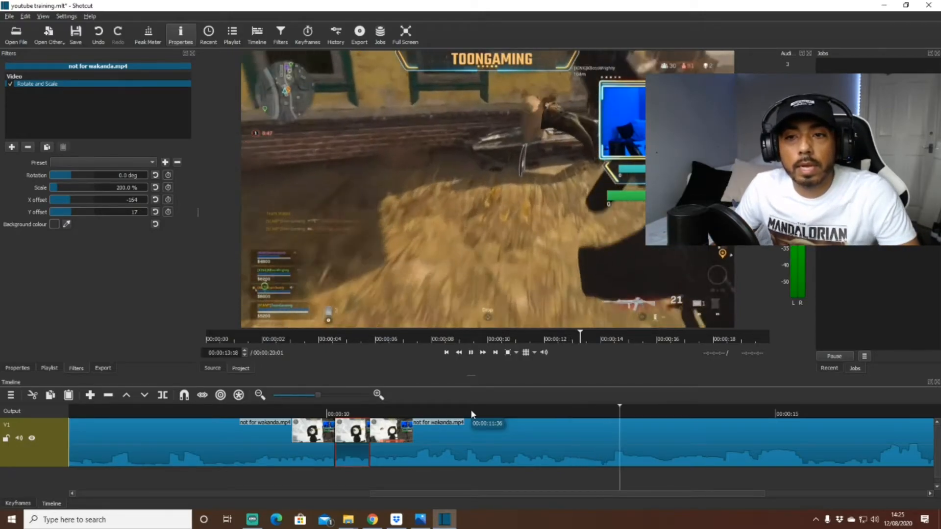
{"action": "key", "text": "space"}
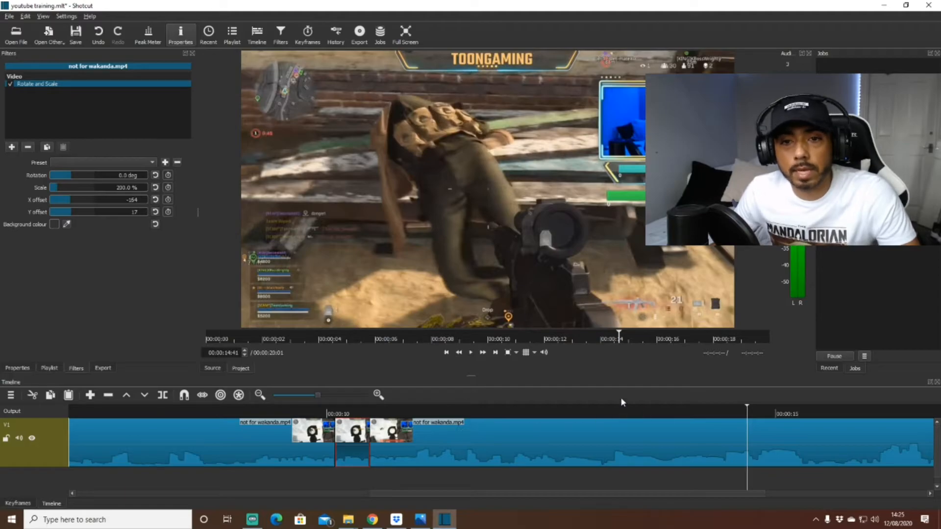
Replay the later footage from about 00:00:14:24 towards the end of the clip.
{"action": "left_click", "coordinate": [720, 413]}
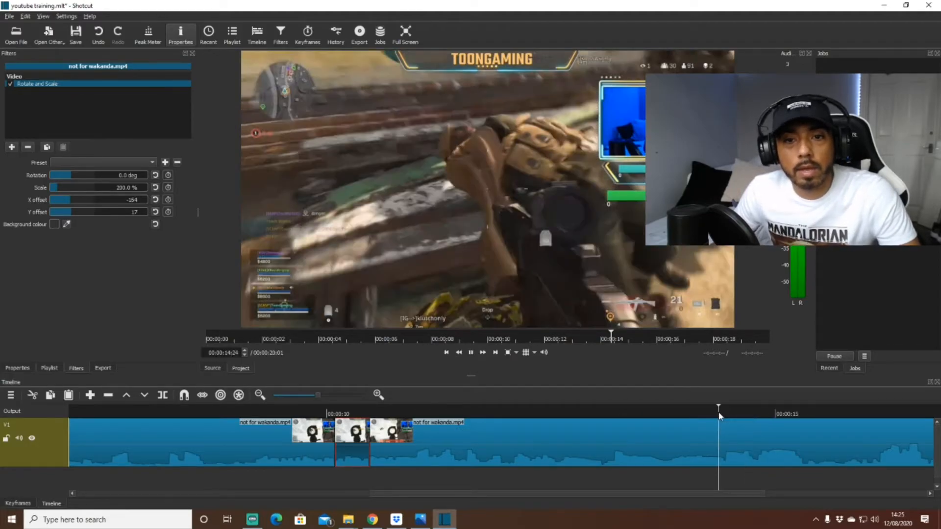
{"action": "key", "text": "space"}
{"action": "key", "text": "space"}
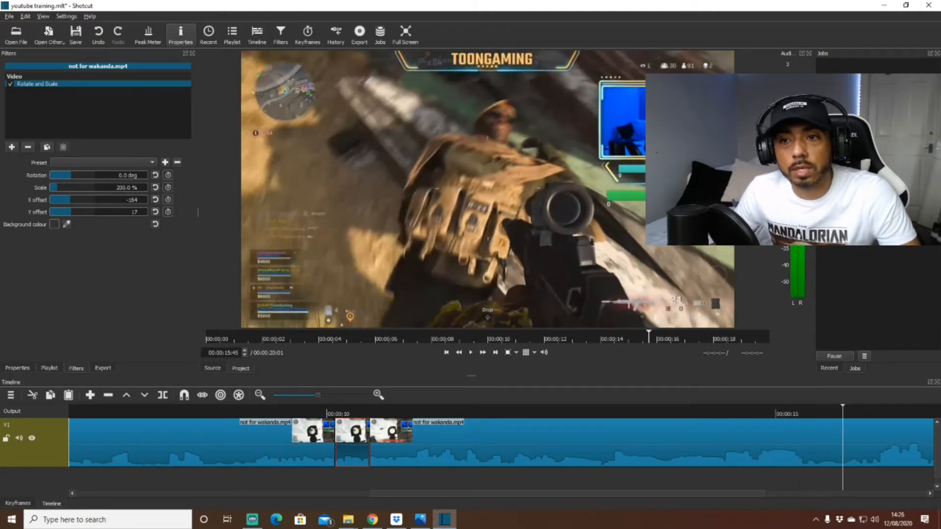
{"action": "key", "text": "space"}
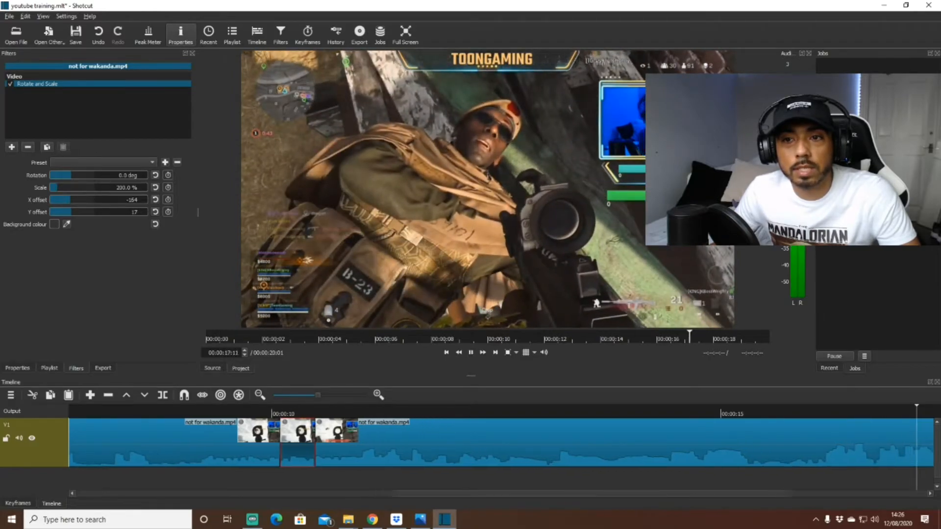
Examine the footage between about 00:00:16 and 00:00:18 to find where the close view of the fallen player begins.
{"action": "key", "text": "space"}
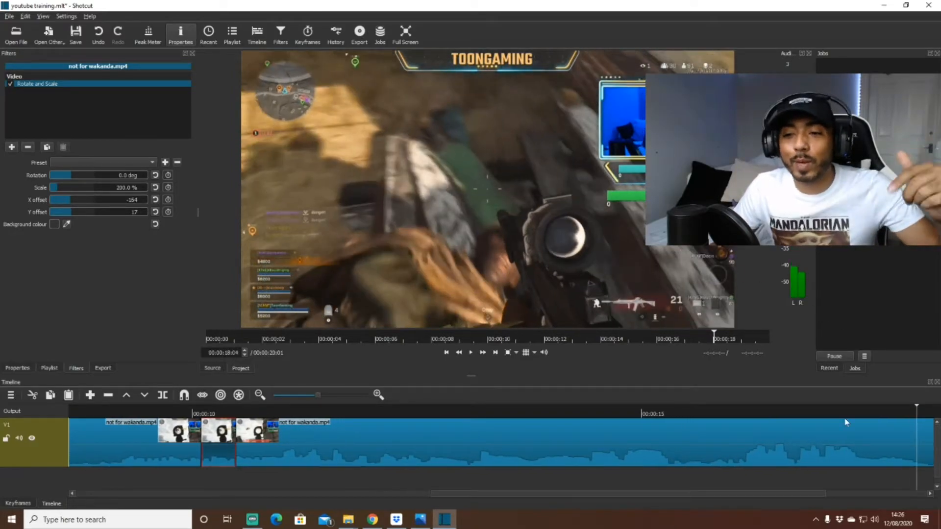
{"action": "left_click", "coordinate": [860, 422]}
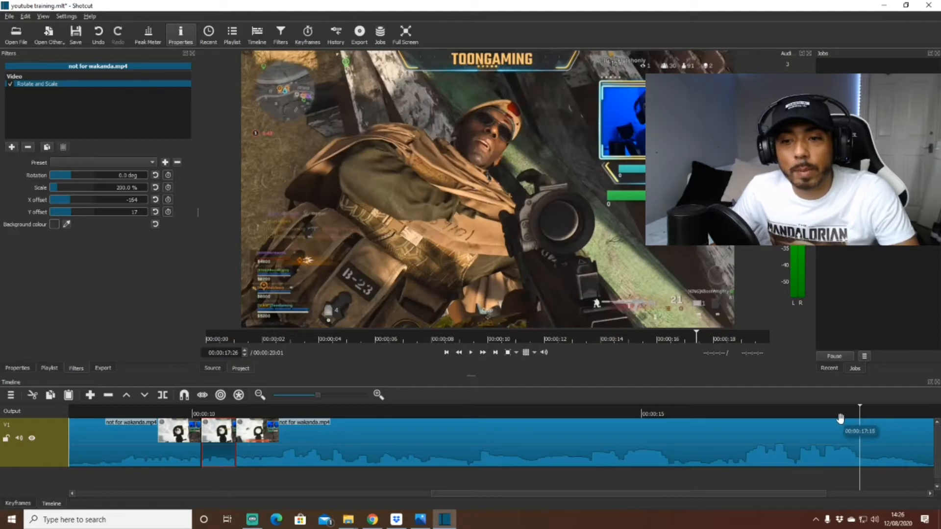
{"action": "left_click", "coordinate": [823, 420]}
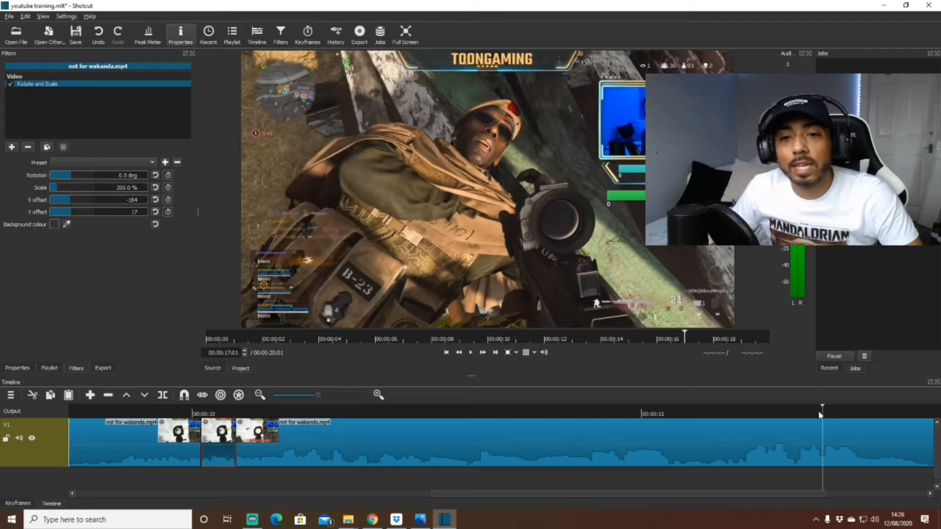
{"action": "left_click", "coordinate": [771, 417]}
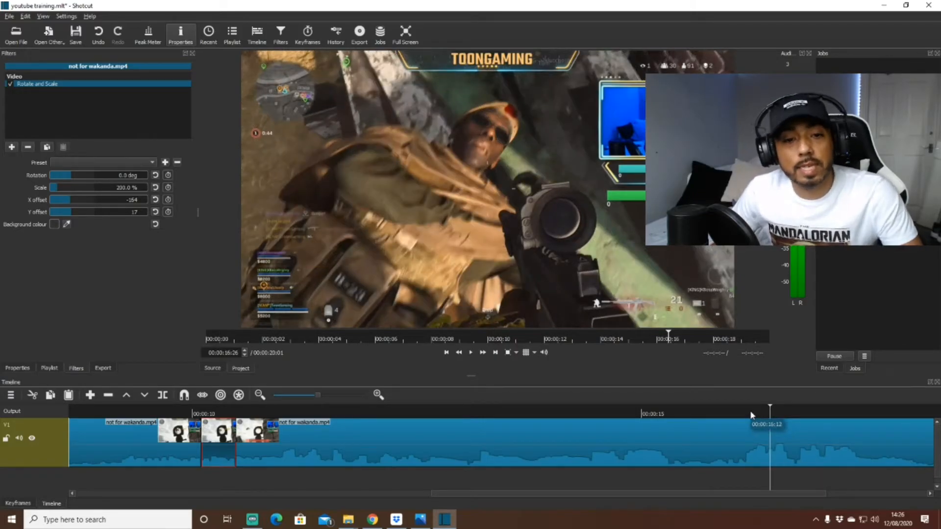
{"action": "key", "text": "space"}
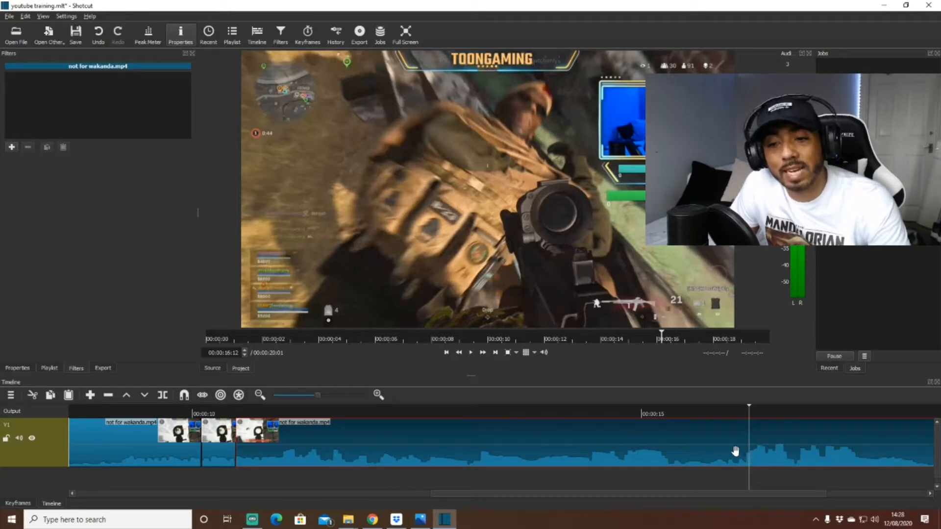
{"action": "left_click", "coordinate": [736, 413]}
{"action": "left_click", "coordinate": [744, 414]}
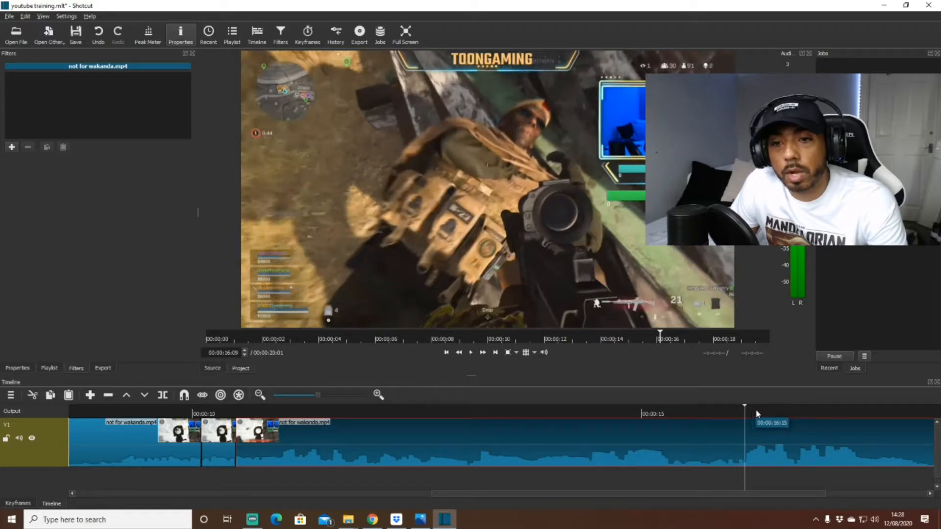
{"action": "left_click", "coordinate": [733, 415]}
{"action": "key", "text": "space"}
{"action": "key", "text": "space"}
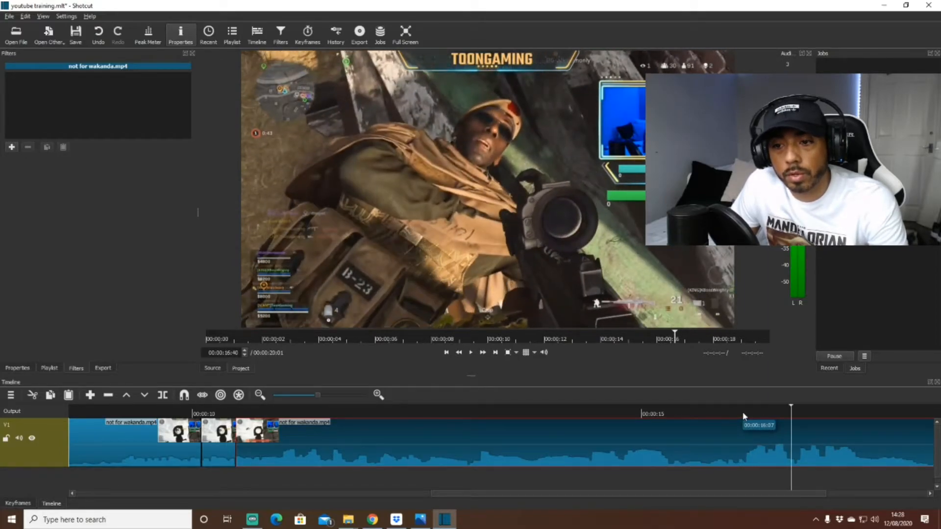
{"action": "left_click", "coordinate": [758, 415]}
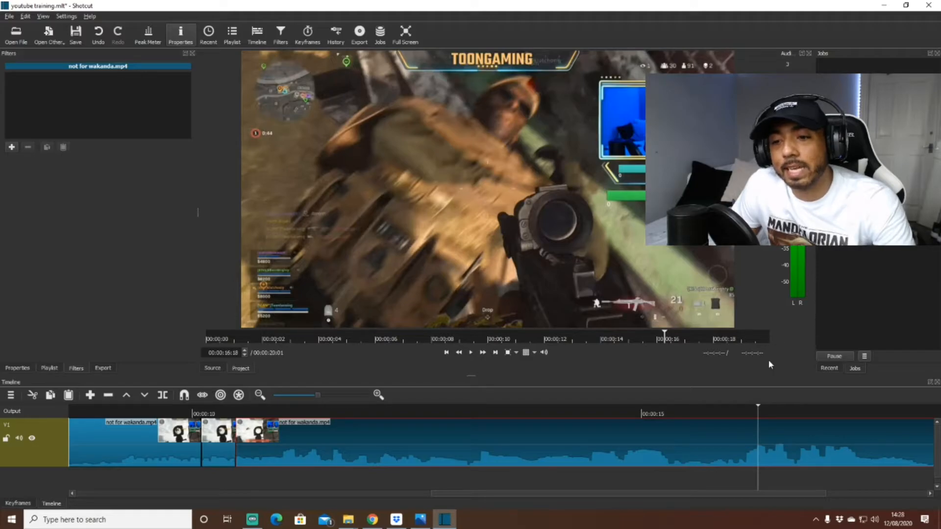
Split the clip following the kill segment at 00:00:16:01, just before the camera closes in on the fallen player.
{"action": "key", "text": "Left"}
{"action": "key", "text": "Left"}
{"action": "key", "text": "Left"}
{"action": "key", "text": "Left"}
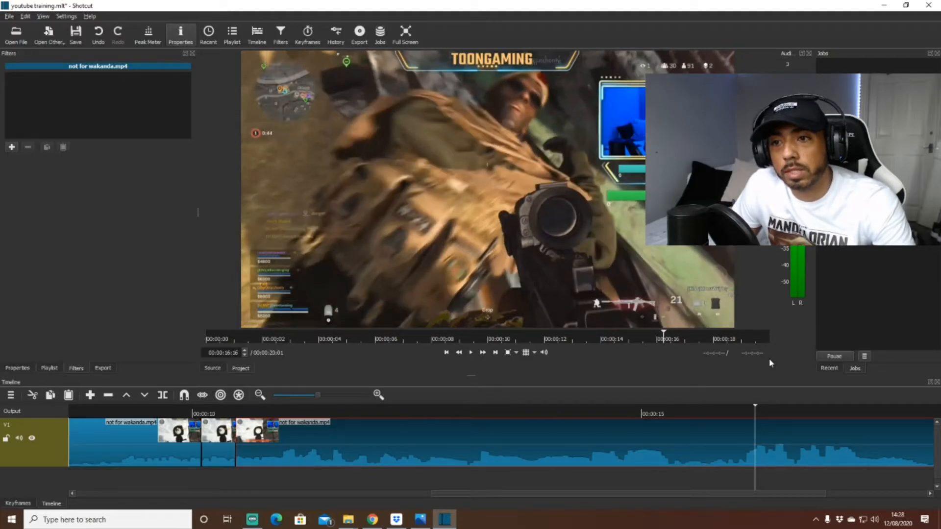
{"action": "key", "text": "Left"}
{"action": "key", "text": "Left"}
{"action": "key", "text": "Left"}
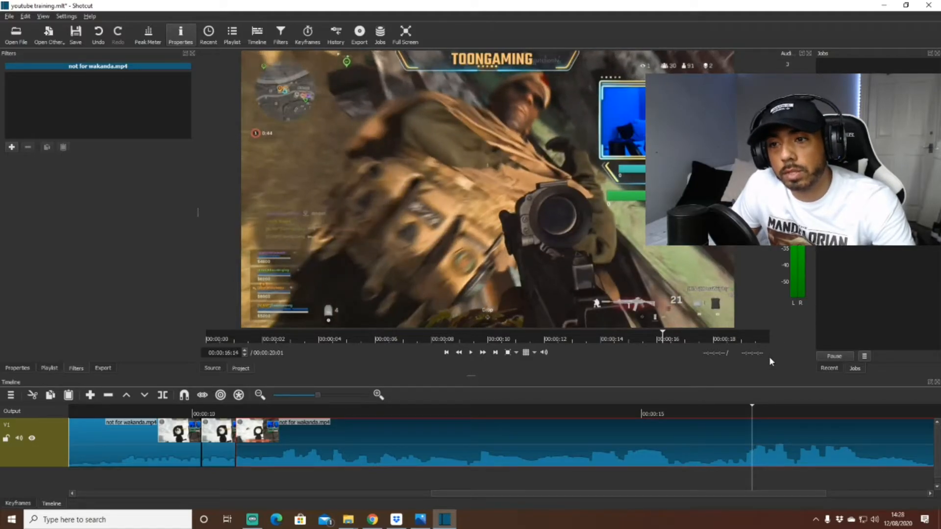
{"action": "key", "text": "Left"}
{"action": "key", "text": "Left"}
{"action": "key", "text": "Left"}
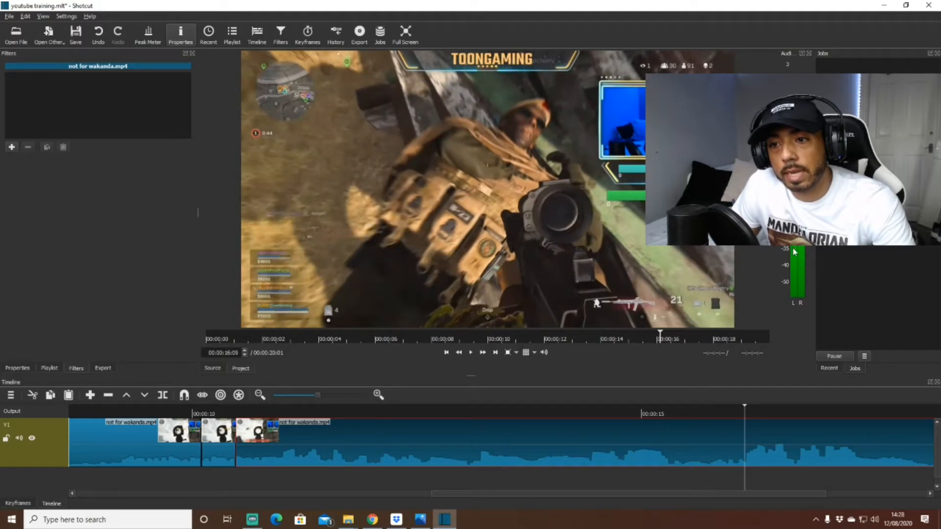
{"action": "key", "text": "Right"}
{"action": "key", "text": "Right"}
{"action": "key", "text": "Right"}
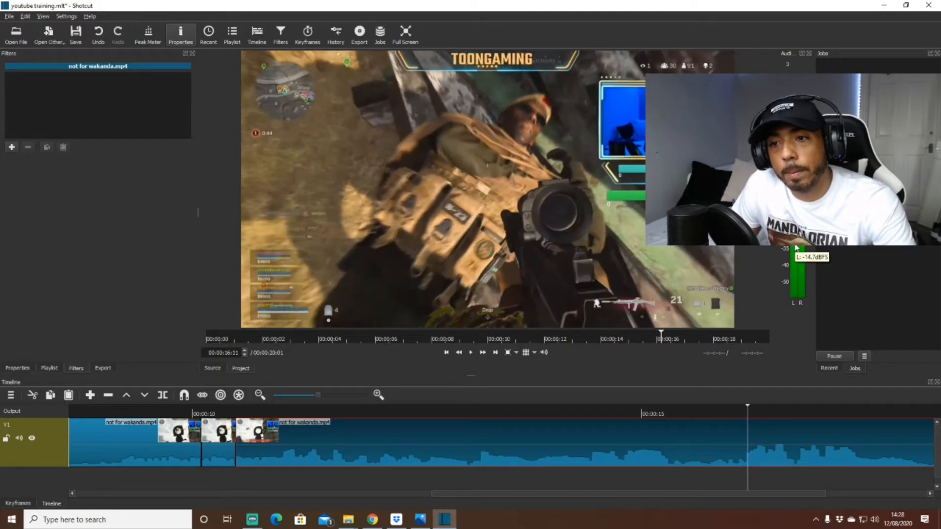
{"action": "key", "text": "Right"}
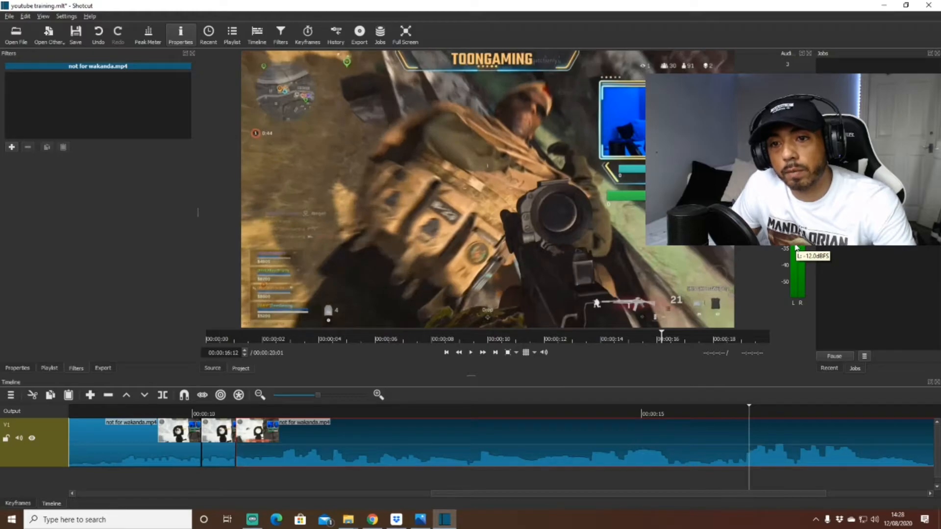
{"action": "key", "text": "Left"}
{"action": "key", "text": "Right"}
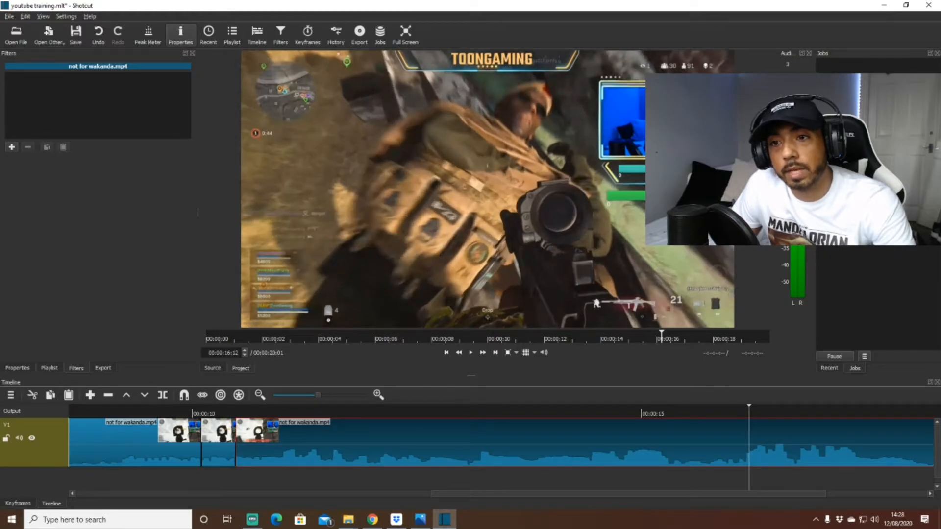
{"action": "key", "text": "Left"}
{"action": "key", "text": "Left"}
{"action": "key", "text": "Left"}
{"action": "key", "text": "Left"}
{"action": "key", "text": "Left"}
{"action": "key", "text": "Left"}
{"action": "key", "text": "Left"}
{"action": "key", "text": "Left"}
{"action": "key", "text": "Left"}
{"action": "key", "text": "Left"}
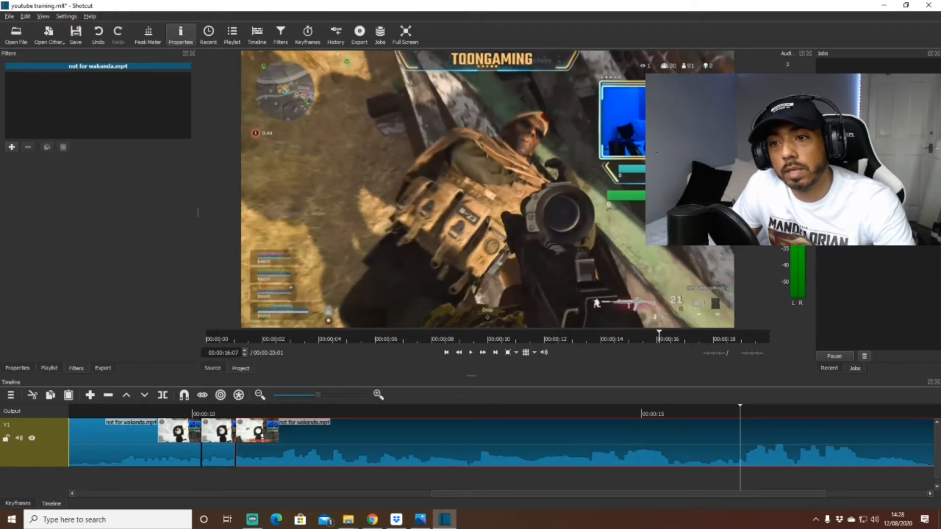
{"action": "key", "text": "Left"}
{"action": "key", "text": "Left"}
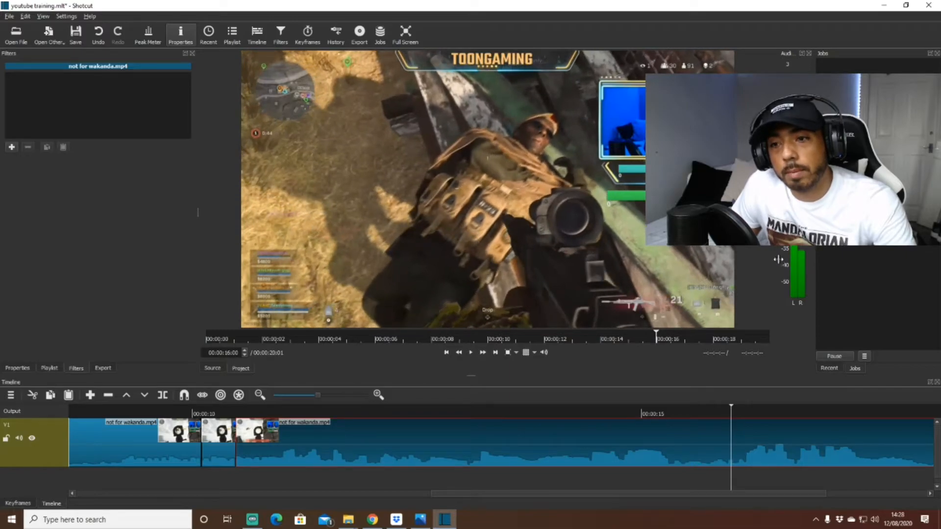
{"action": "key", "text": "Right"}
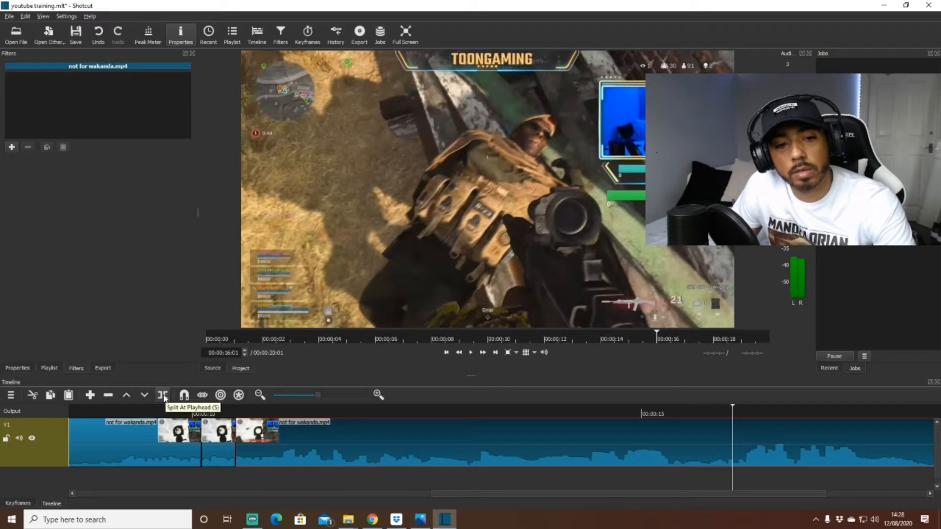
{"action": "left_click", "coordinate": [163, 395]}
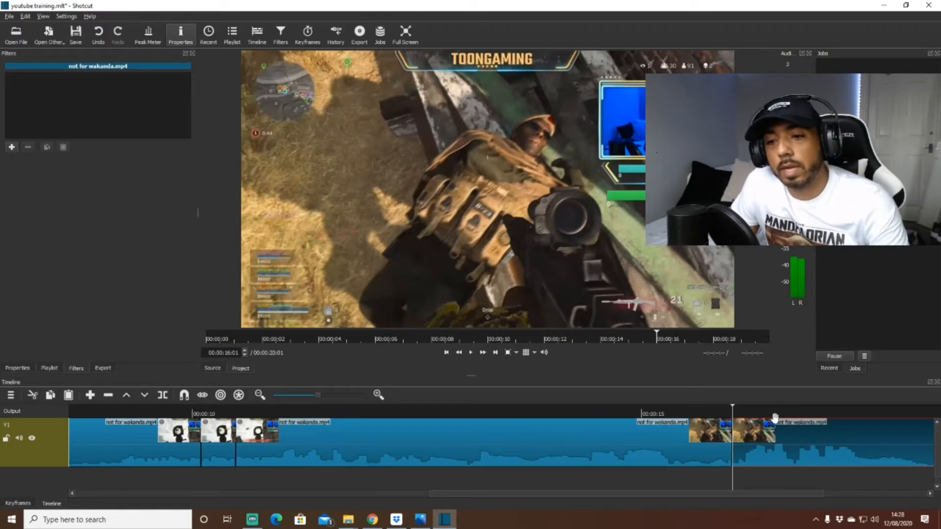
Play on through the close view of the fallen player and split the clip at 00:00:17:50.
{"action": "key", "text": "space"}
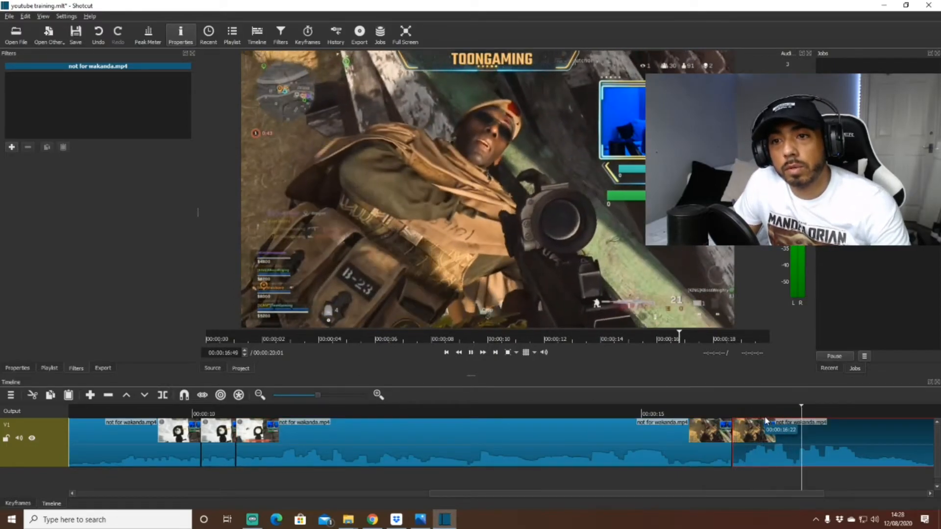
{"action": "key", "text": "space"}
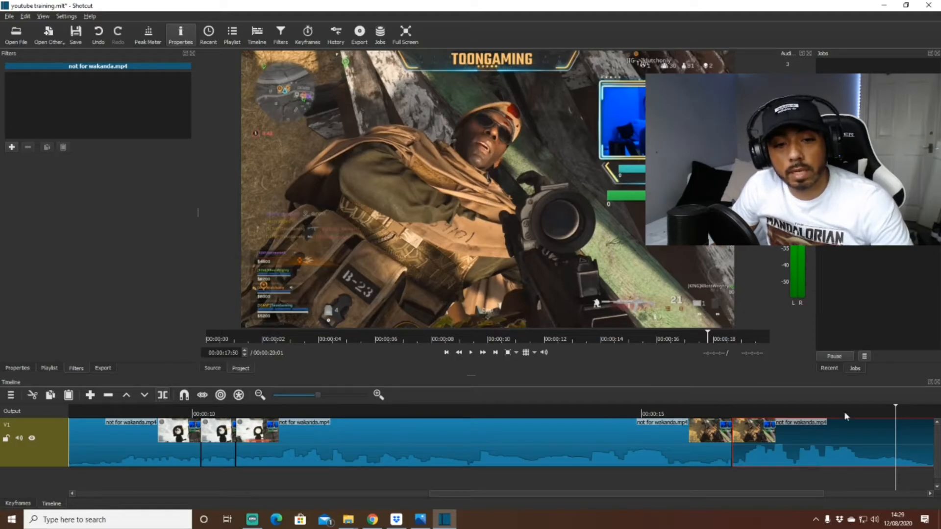
{"action": "key", "text": "s"}
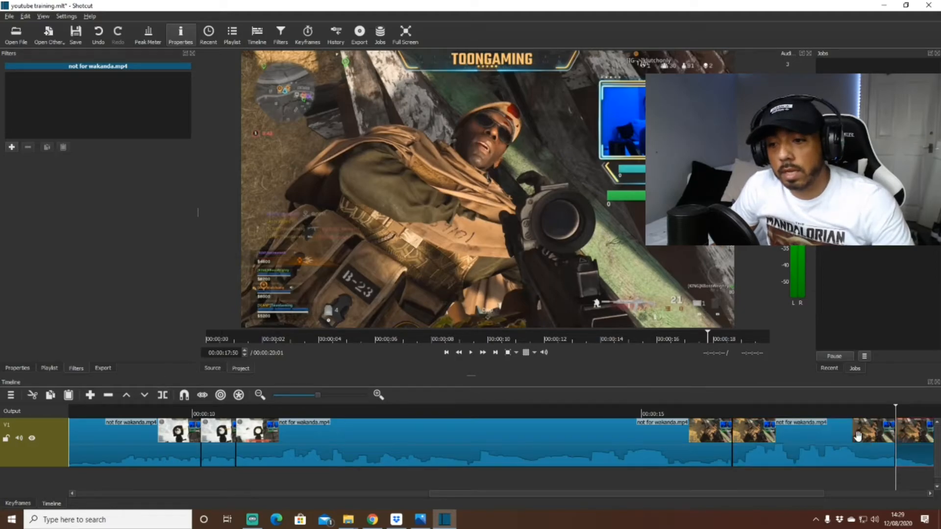
Add a Rotate and Scale filter to the newly cut fallen-player segment and set its scale to 150%.
{"action": "left_click", "coordinate": [784, 441]}
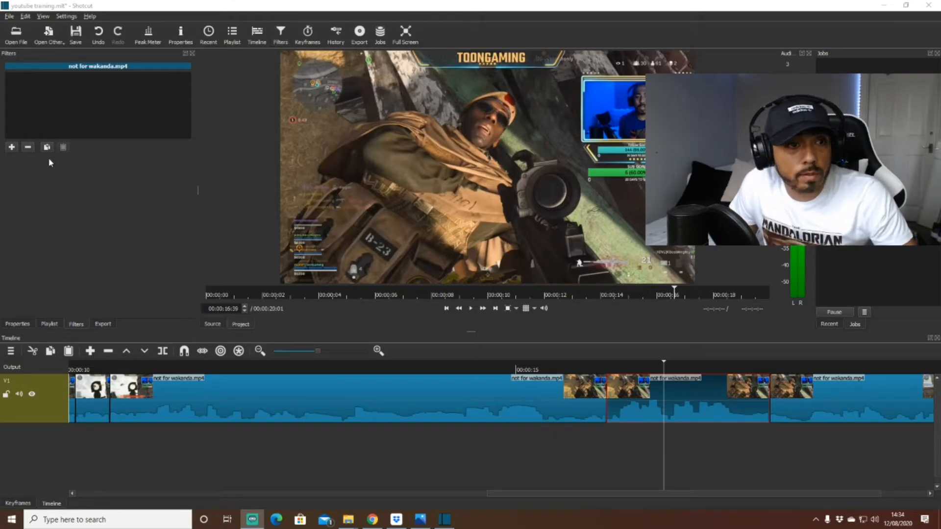
{"action": "left_click", "coordinate": [12, 147]}
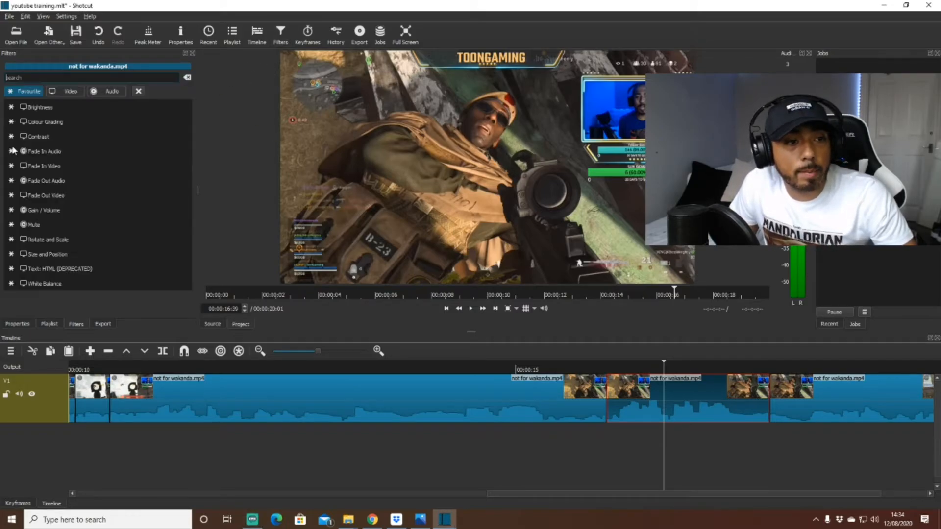
{"action": "left_click", "coordinate": [80, 242]}
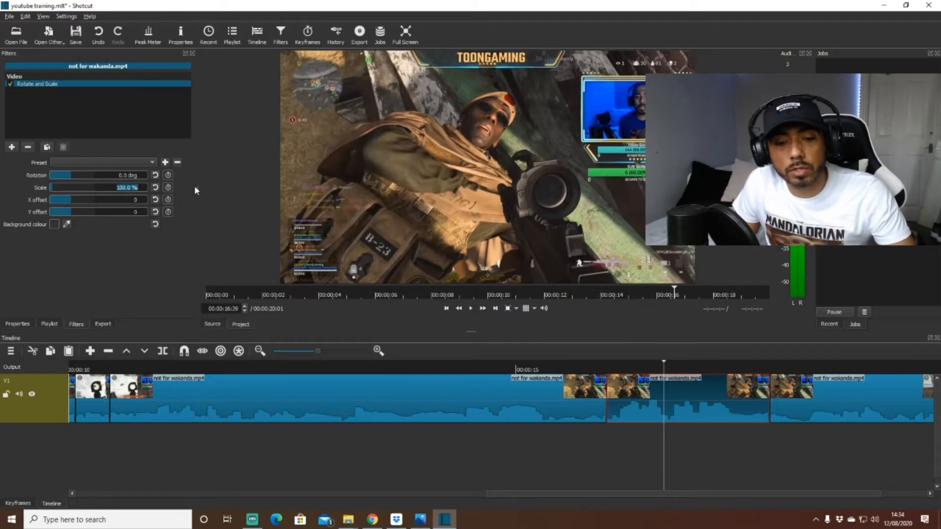
{"action": "type", "text": "150"}
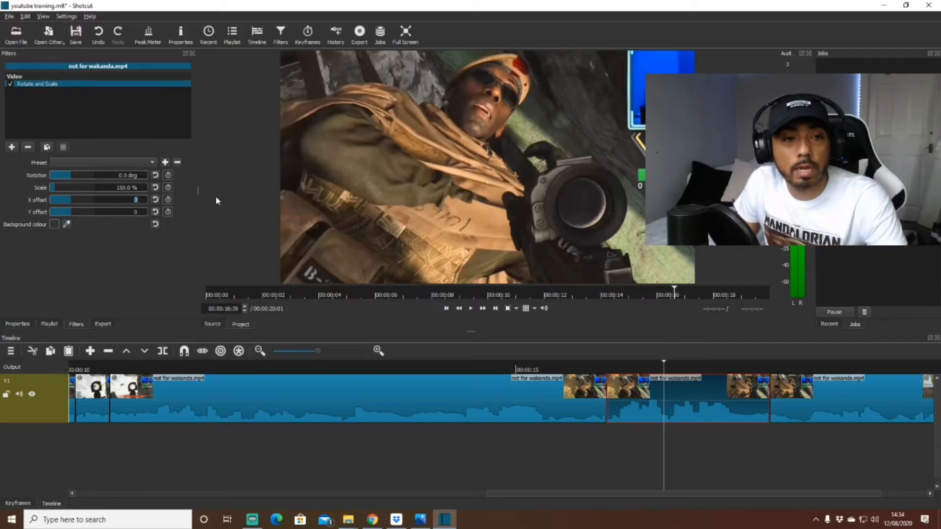
Shift the zoomed picture of the fallen-player segment sideways by setting the filter's X offset to -213.
{"action": "key", "text": "Up"}
{"action": "key", "text": "Up"}
{"action": "key", "text": "Up"}
{"action": "key", "text": "Up"}
{"action": "key", "text": "Up"}
{"action": "key", "text": "Up"}
{"action": "key", "text": "Up"}
{"action": "key", "text": "Down"}
{"action": "key", "text": "Down"}
{"action": "key", "text": "Down"}
{"action": "key", "text": "Down"}
{"action": "key", "text": "Down"}
{"action": "key", "text": "Down"}
{"action": "key", "text": "Down"}
{"action": "key", "text": "Down"}
{"action": "key", "text": "Down"}
{"action": "key", "text": "Down"}
{"action": "key", "text": "Down"}
{"action": "key", "text": "Down"}
{"action": "key", "text": "Down"}
{"action": "key", "text": "Down"}
{"action": "key", "text": "Down"}
{"action": "key", "text": "Down"}
{"action": "key", "text": "Down"}
{"action": "key", "text": "Down"}
{"action": "key", "text": "Down"}
{"action": "key", "text": "Down"}
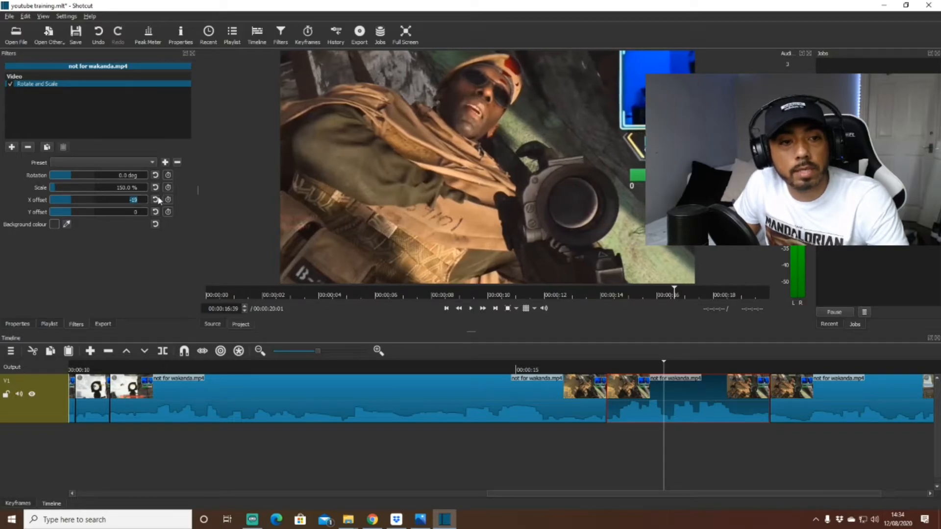
{"action": "key", "text": "Down"}
{"action": "key", "text": "Down"}
{"action": "key", "text": "Down"}
{"action": "key", "text": "Down"}
{"action": "key", "text": "Down"}
{"action": "key", "text": "Down"}
{"action": "key", "text": "Down"}
{"action": "key", "text": "Down"}
{"action": "key", "text": "Down"}
{"action": "key", "text": "Down"}
{"action": "key", "text": "Down"}
{"action": "key", "text": "Down"}
{"action": "key", "text": "Down"}
{"action": "key", "text": "Down"}
{"action": "key", "text": "Down"}
{"action": "key", "text": "Down"}
{"action": "key", "text": "Down"}
{"action": "key", "text": "Down"}
{"action": "key", "text": "Down"}
{"action": "key", "text": "Down"}
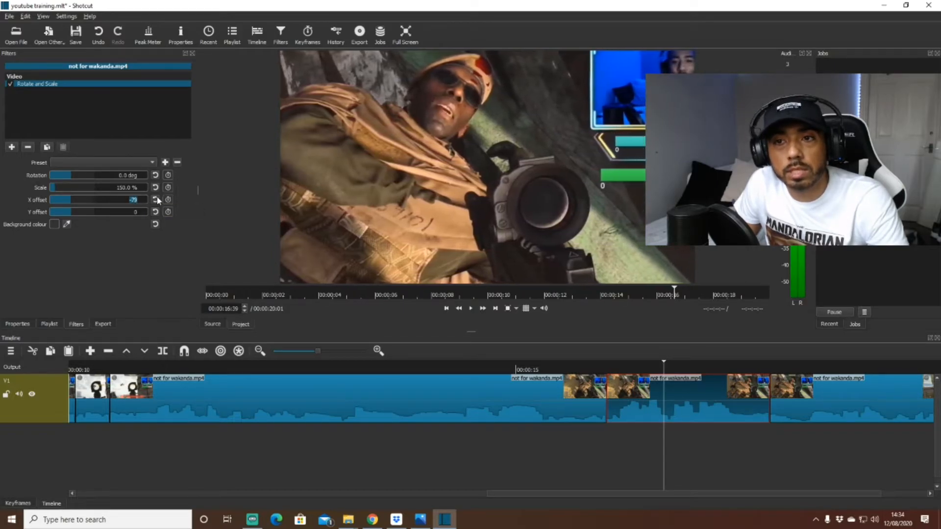
{"action": "key", "text": "Down"}
{"action": "key", "text": "Down"}
{"action": "key", "text": "Down"}
{"action": "key", "text": "Down"}
{"action": "key", "text": "Down"}
{"action": "key", "text": "Down"}
{"action": "key", "text": "Down"}
{"action": "key", "text": "Down"}
{"action": "key", "text": "Down"}
{"action": "key", "text": "Down"}
{"action": "key", "text": "Down"}
{"action": "key", "text": "Down"}
{"action": "key", "text": "Down"}
{"action": "key", "text": "Down"}
{"action": "key", "text": "Down"}
{"action": "key", "text": "Down"}
{"action": "key", "text": "Down"}
{"action": "key", "text": "Down"}
{"action": "key", "text": "Down"}
{"action": "key", "text": "Down"}
{"action": "key", "text": "Down"}
{"action": "key", "text": "Down"}
{"action": "key", "text": "Down"}
{"action": "key", "text": "Down"}
{"action": "key", "text": "Down"}
{"action": "key", "text": "Down"}
{"action": "key", "text": "Down"}
{"action": "key", "text": "Down"}
{"action": "key", "text": "Down"}
{"action": "key", "text": "Down"}
{"action": "key", "text": "Down"}
{"action": "key", "text": "Down"}
{"action": "key", "text": "Down"}
{"action": "key", "text": "Down"}
{"action": "key", "text": "Down"}
{"action": "key", "text": "Down"}
{"action": "key", "text": "Down"}
{"action": "key", "text": "Down"}
{"action": "key", "text": "Down"}
{"action": "key", "text": "Down"}
{"action": "key", "text": "Down"}
{"action": "key", "text": "Down"}
{"action": "key", "text": "Down"}
{"action": "key", "text": "Down"}
{"action": "key", "text": "Down"}
{"action": "key", "text": "Down"}
{"action": "key", "text": "Down"}
{"action": "key", "text": "Down"}
{"action": "key", "text": "Down"}
{"action": "key", "text": "Down"}
{"action": "key", "text": "Down"}
{"action": "key", "text": "Down"}
{"action": "key", "text": "Down"}
{"action": "key", "text": "Down"}
{"action": "key", "text": "Down"}
{"action": "key", "text": "Down"}
{"action": "key", "text": "Down"}
{"action": "key", "text": "Down"}
{"action": "key", "text": "Down"}
{"action": "key", "text": "Down"}
{"action": "key", "text": "Up"}
{"action": "key", "text": "Up"}
{"action": "key", "text": "Up"}
{"action": "key", "text": "Up"}
{"action": "key", "text": "Up"}
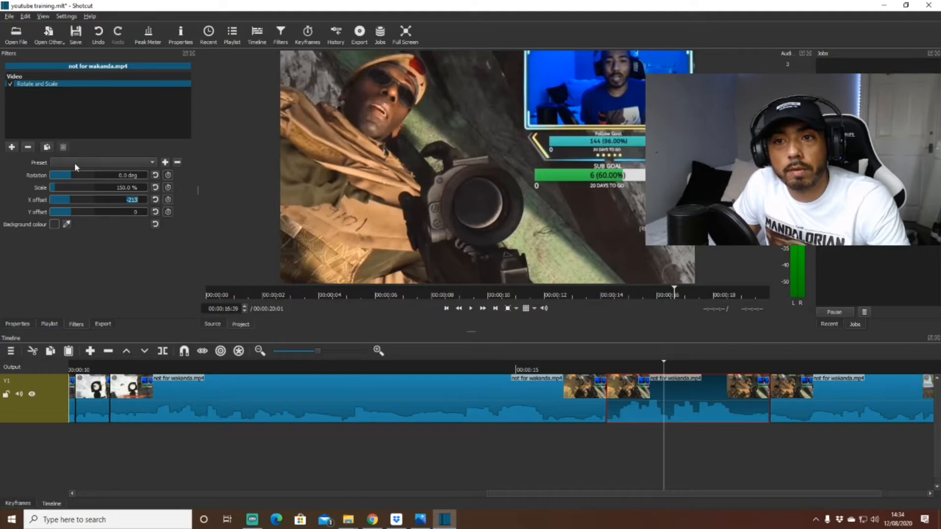
Shift the zoomed picture of the fallen-player segment vertically by setting the filter's Y offset to 119.
{"action": "key", "text": "Up"}
{"action": "key", "text": "Up"}
{"action": "key", "text": "Up"}
{"action": "key", "text": "Up"}
{"action": "key", "text": "Up"}
{"action": "key", "text": "Up"}
{"action": "key", "text": "Up"}
{"action": "key", "text": "Up"}
{"action": "key", "text": "Up"}
{"action": "key", "text": "Up"}
{"action": "key", "text": "Up"}
{"action": "key", "text": "Up"}
{"action": "key", "text": "Up"}
{"action": "key", "text": "Up"}
{"action": "key", "text": "Up"}
{"action": "key", "text": "Up"}
{"action": "key", "text": "Up"}
{"action": "key", "text": "Up"}
{"action": "key", "text": "Up"}
{"action": "key", "text": "Up"}
{"action": "key", "text": "Up"}
{"action": "key", "text": "Up"}
{"action": "key", "text": "Up"}
{"action": "key", "text": "Up"}
{"action": "key", "text": "Up"}
{"action": "key", "text": "Up"}
{"action": "key", "text": "Up"}
{"action": "key", "text": "Up"}
{"action": "key", "text": "Up"}
{"action": "key", "text": "Up"}
{"action": "key", "text": "Up"}
{"action": "key", "text": "Up"}
{"action": "key", "text": "Up"}
{"action": "key", "text": "Up"}
{"action": "key", "text": "Up"}
{"action": "key", "text": "Up"}
{"action": "key", "text": "Up"}
{"action": "key", "text": "Up"}
{"action": "key", "text": "Up"}
{"action": "key", "text": "Up"}
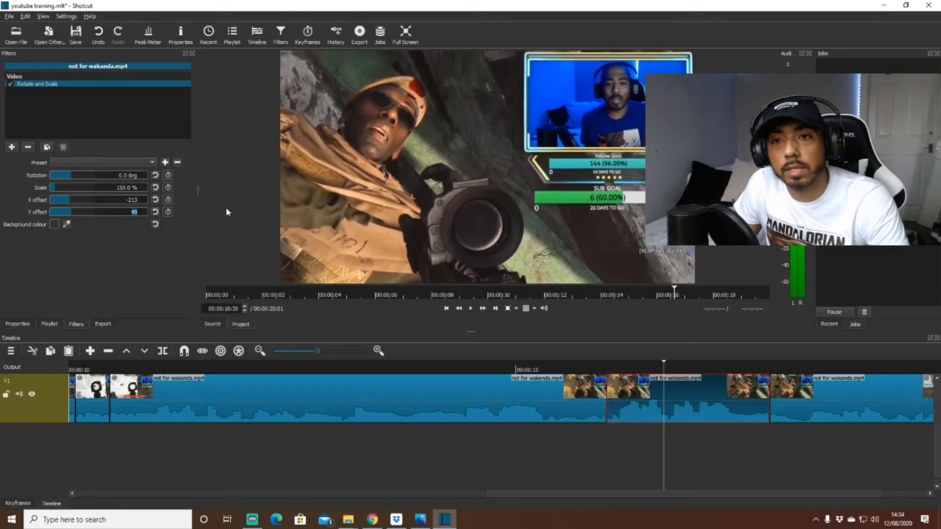
{"action": "key", "text": "Up"}
{"action": "key", "text": "Up"}
{"action": "key", "text": "Up"}
{"action": "key", "text": "Up"}
{"action": "key", "text": "Up"}
{"action": "key", "text": "Up"}
{"action": "key", "text": "Up"}
{"action": "key", "text": "Up"}
{"action": "key", "text": "Up"}
{"action": "key", "text": "Up"}
{"action": "key", "text": "Up"}
{"action": "key", "text": "Up"}
{"action": "key", "text": "Up"}
{"action": "key", "text": "Up"}
{"action": "key", "text": "Up"}
{"action": "key", "text": "Up"}
{"action": "key", "text": "Up"}
{"action": "key", "text": "Up"}
{"action": "key", "text": "Up"}
{"action": "key", "text": "Up"}
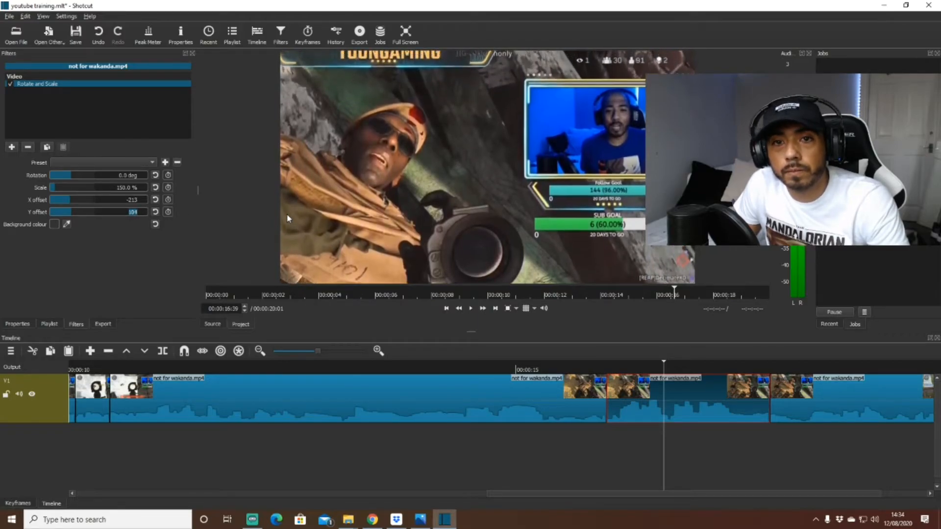
{"action": "key", "text": "Down"}
{"action": "key", "text": "Down"}
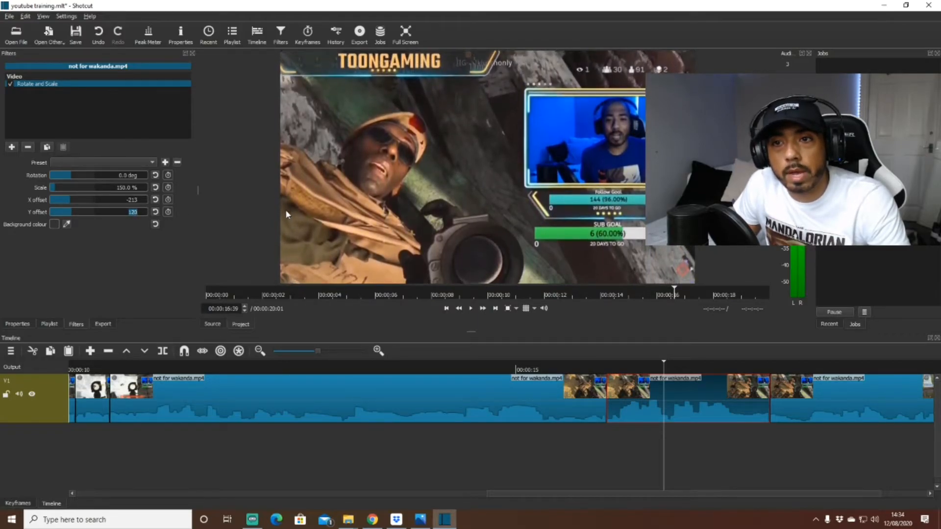
{"action": "key", "text": "Down"}
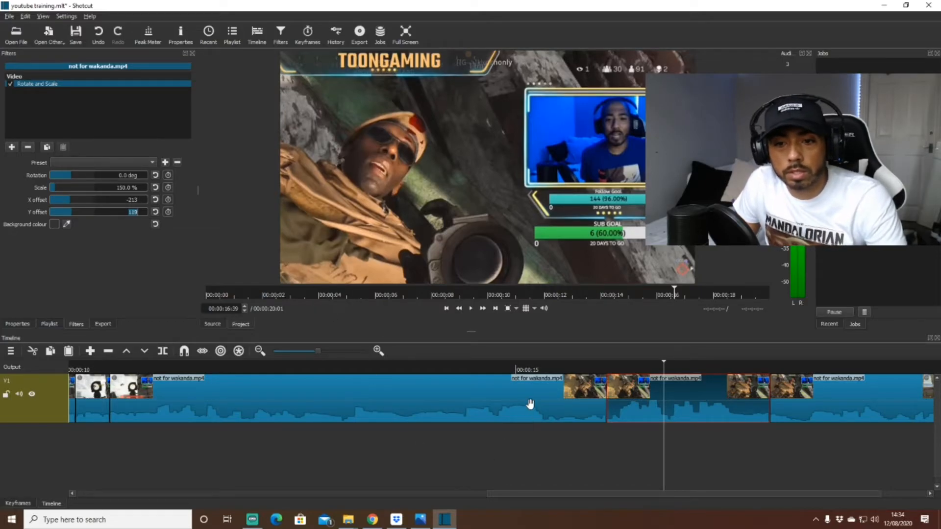
Play the timeline from about 00:00:11:32 through the zoomed fallen-player segment to review the edit.
{"action": "left_click", "coordinate": [431, 376]}
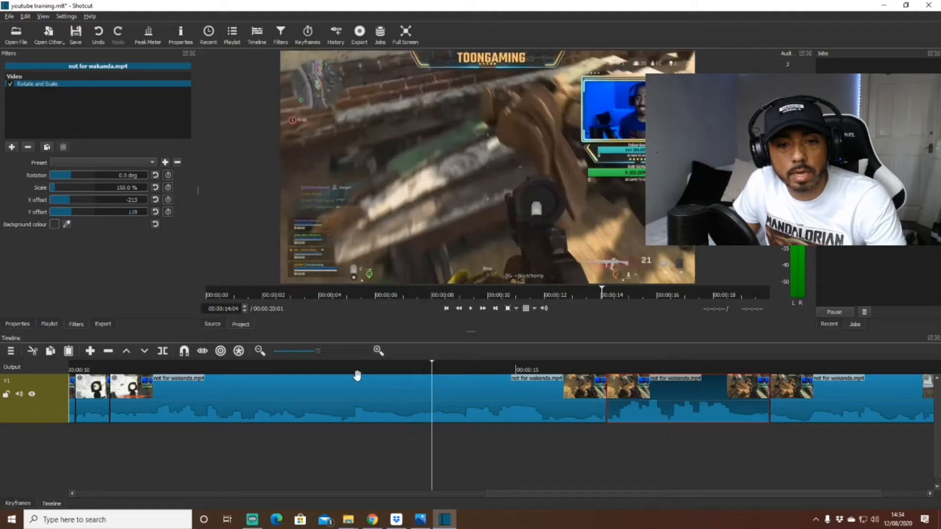
{"action": "left_click", "coordinate": [204, 376]}
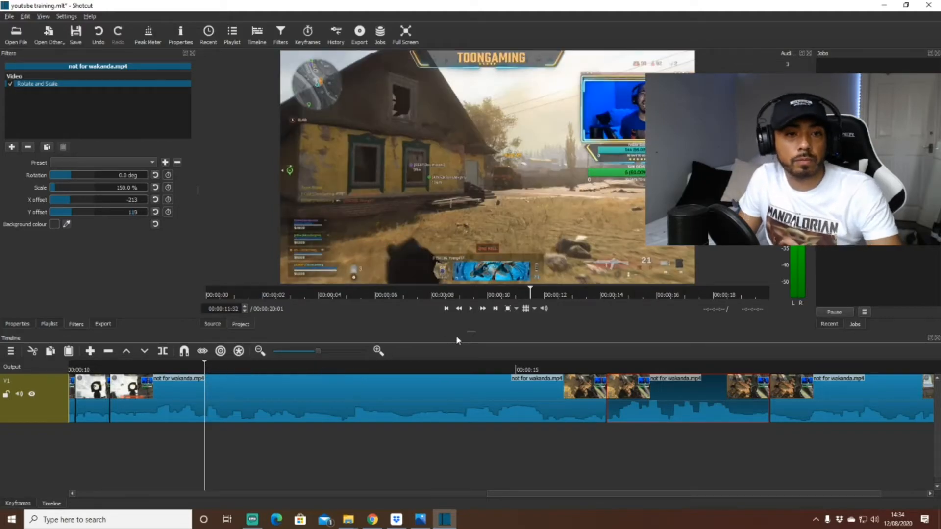
{"action": "key", "text": "space"}
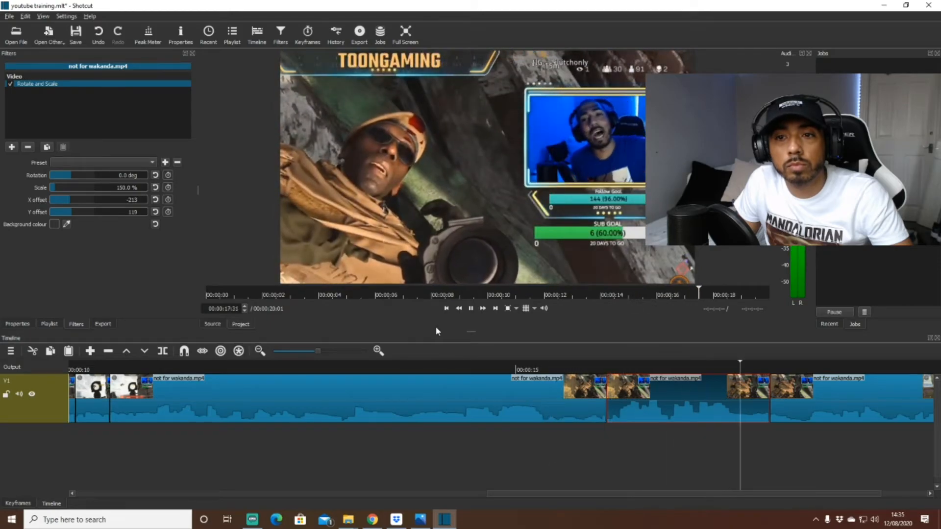
{"action": "key", "text": "space"}
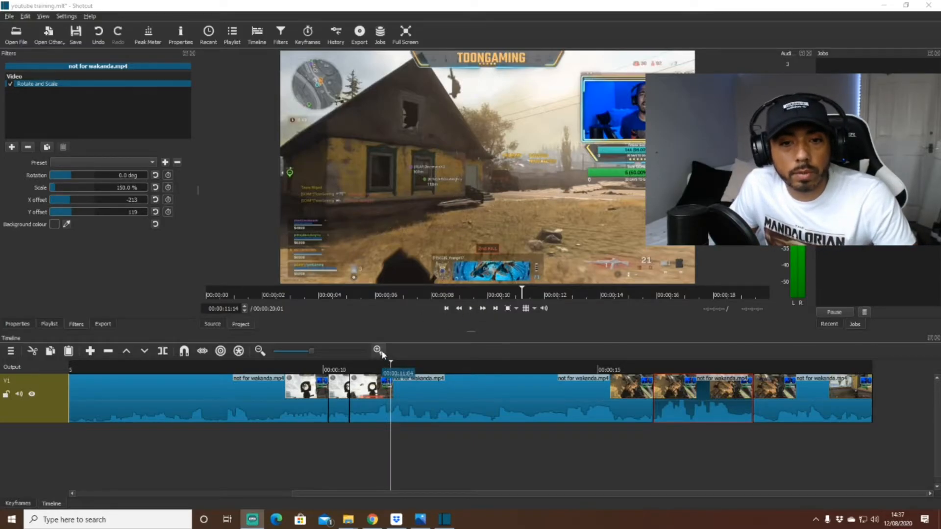
{"action": "left_click_drag", "start_coordinate": [265, 366], "coordinate": [353, 367]}
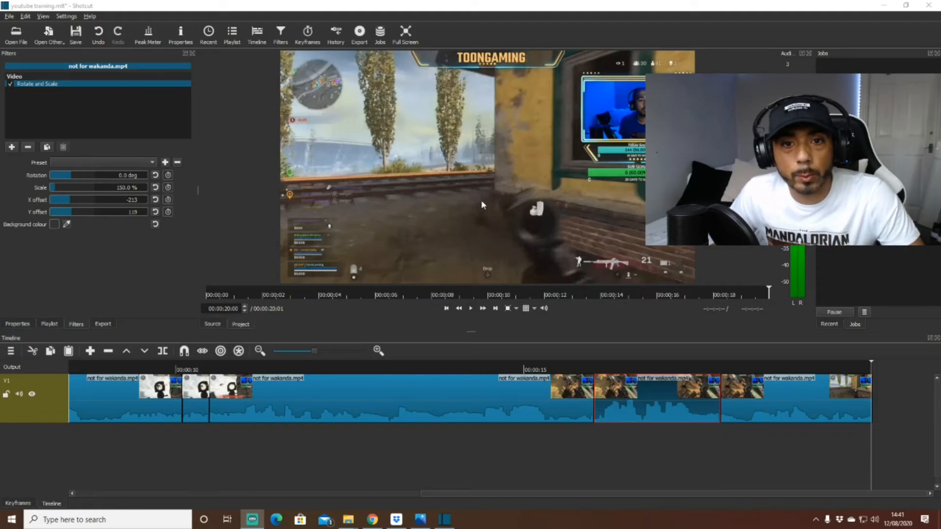
Return to the source recording, find the start of the gulag fight and set the in point at 00:09:02:10.
{"action": "left_click", "coordinate": [213, 324]}
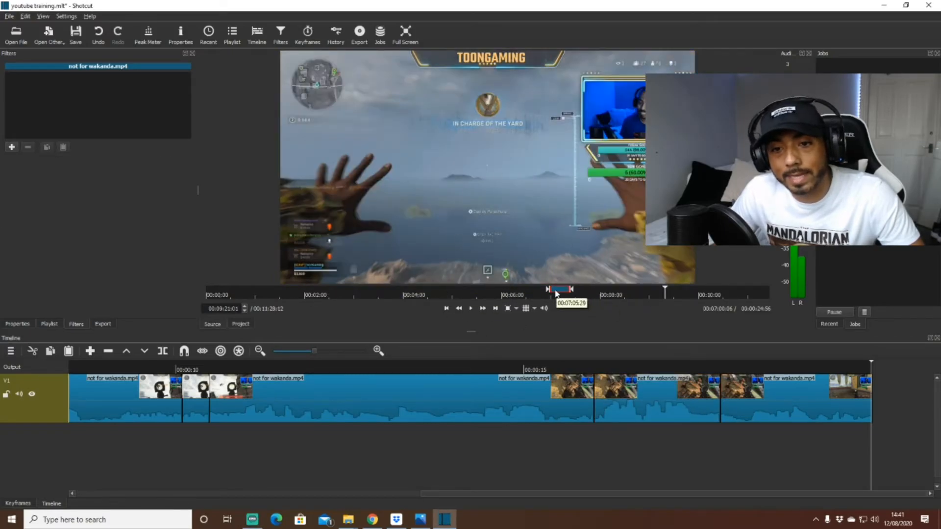
{"action": "left_click", "coordinate": [582, 293]}
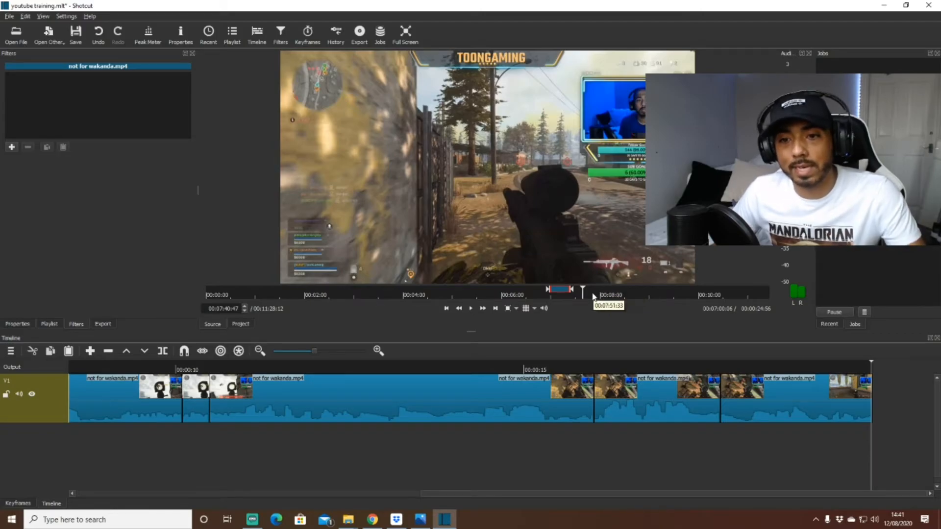
{"action": "left_click", "coordinate": [595, 294]}
{"action": "left_click", "coordinate": [612, 293]}
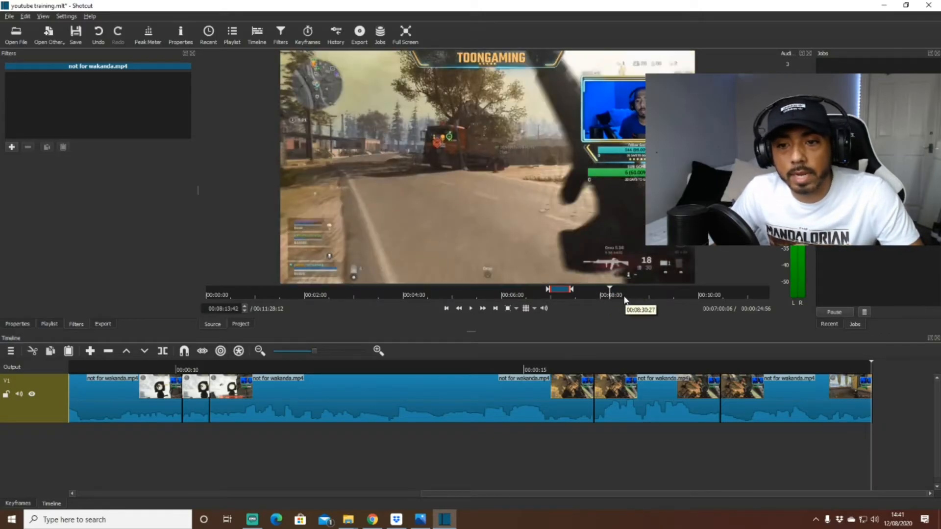
{"action": "left_click", "coordinate": [630, 294]}
{"action": "left_click", "coordinate": [640, 294]}
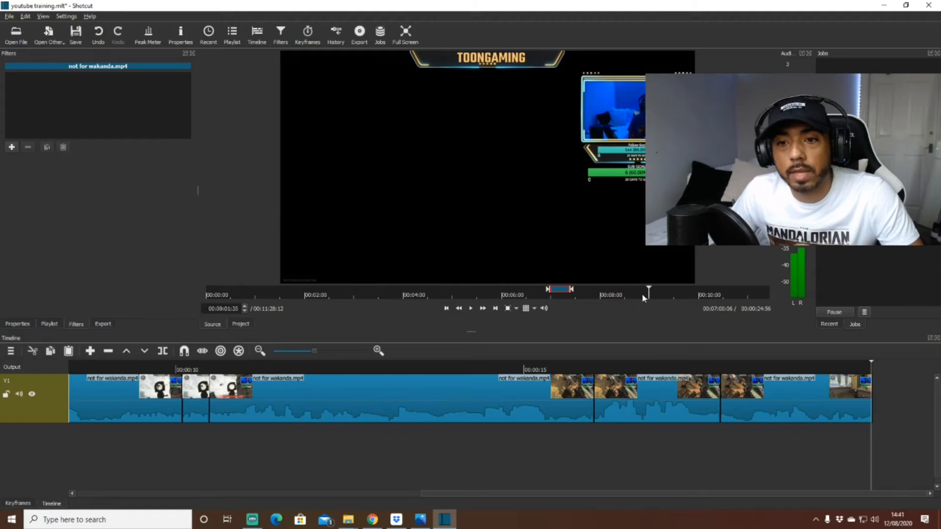
{"action": "left_click", "coordinate": [649, 294]}
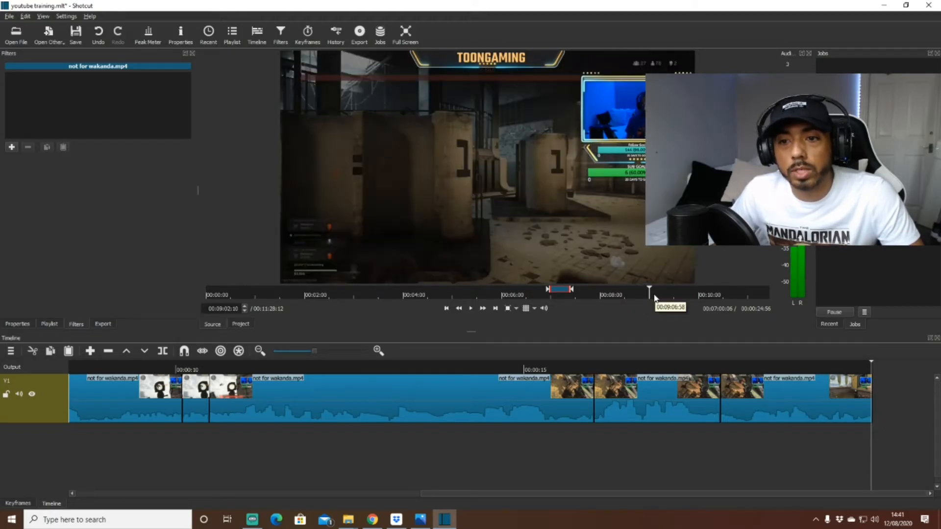
{"action": "key", "text": "i"}
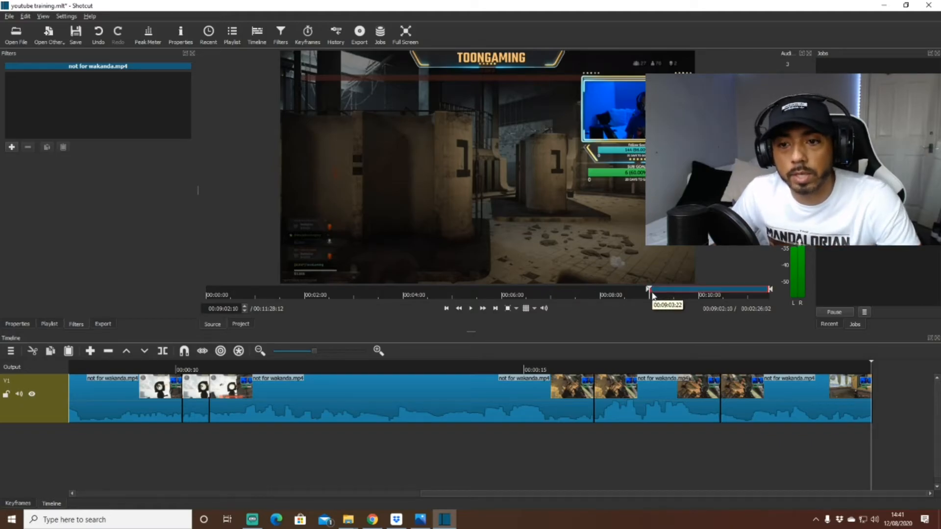
Look through the gulag fight in the source and move the in point to 00:09:03:58.
{"action": "left_click", "coordinate": [656, 294]}
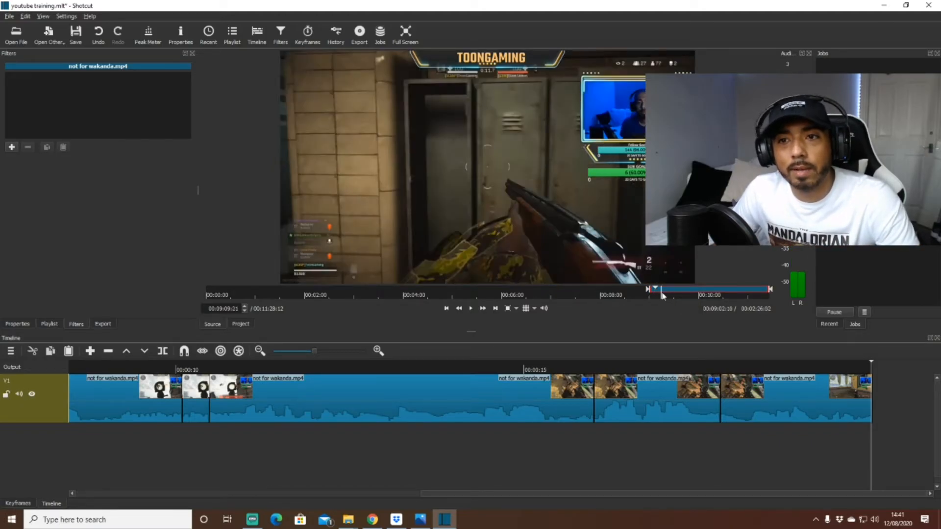
{"action": "left_click", "coordinate": [661, 294]}
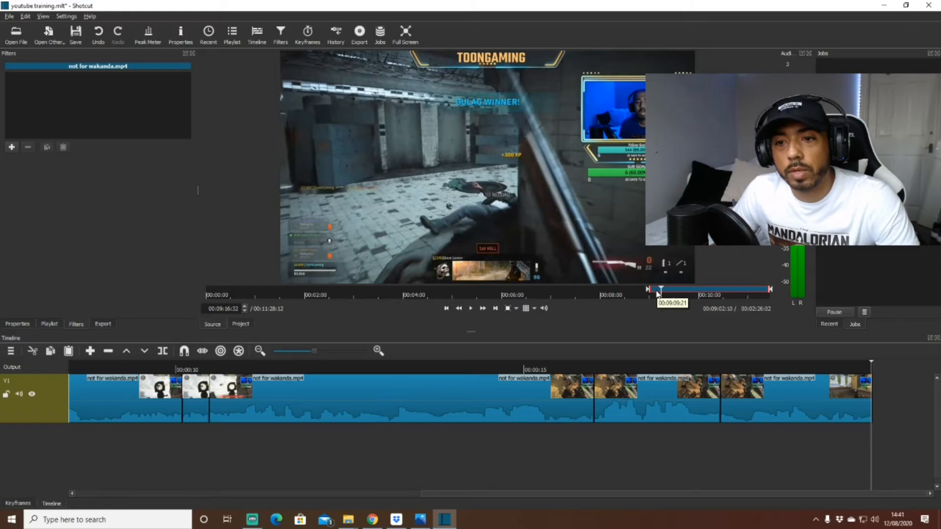
{"action": "left_click", "coordinate": [658, 293]}
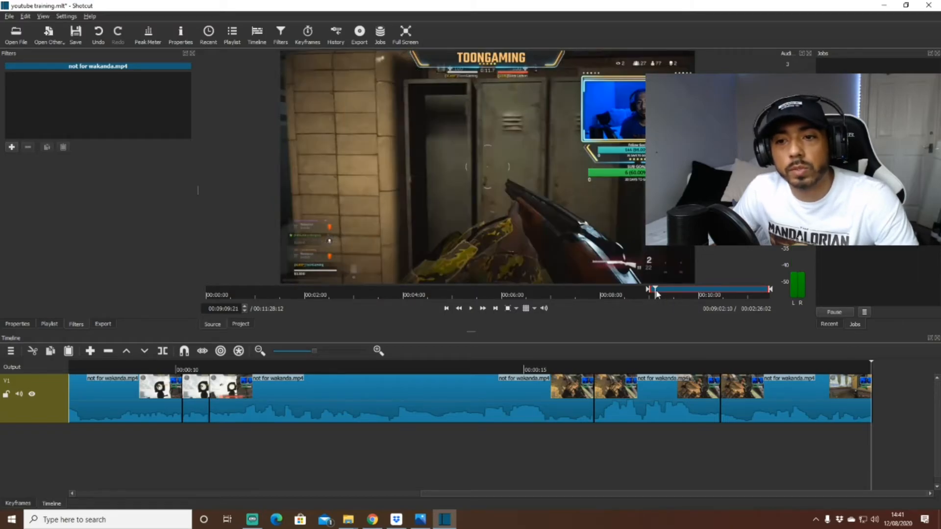
{"action": "left_click", "coordinate": [652, 293]}
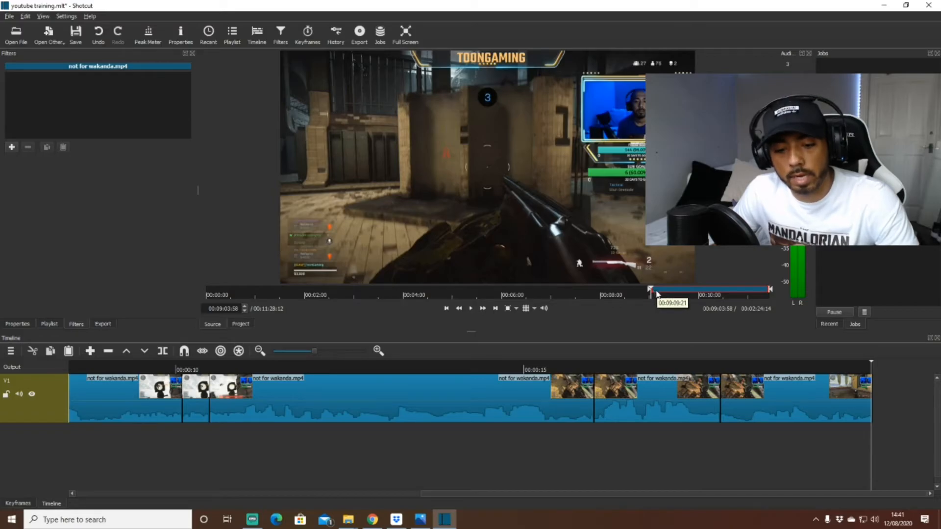
Play the gulag fight through to the drop back into the map and set the out point at 00:09:23:08.
{"action": "key", "text": "space"}
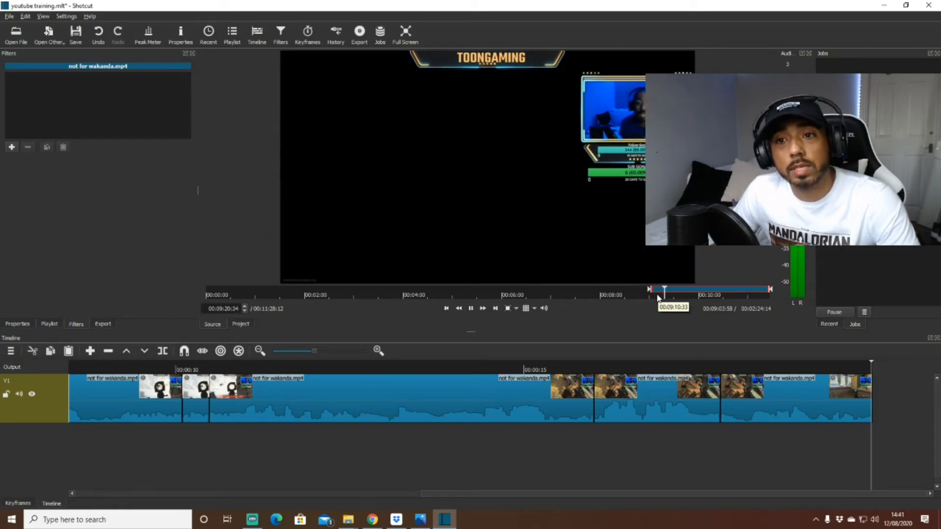
{"action": "key", "text": "space"}
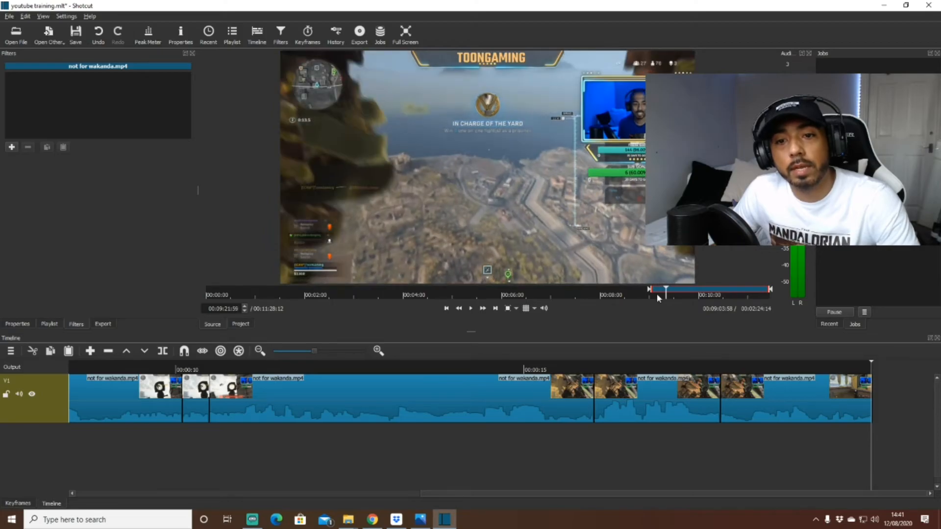
{"action": "key", "text": "o"}
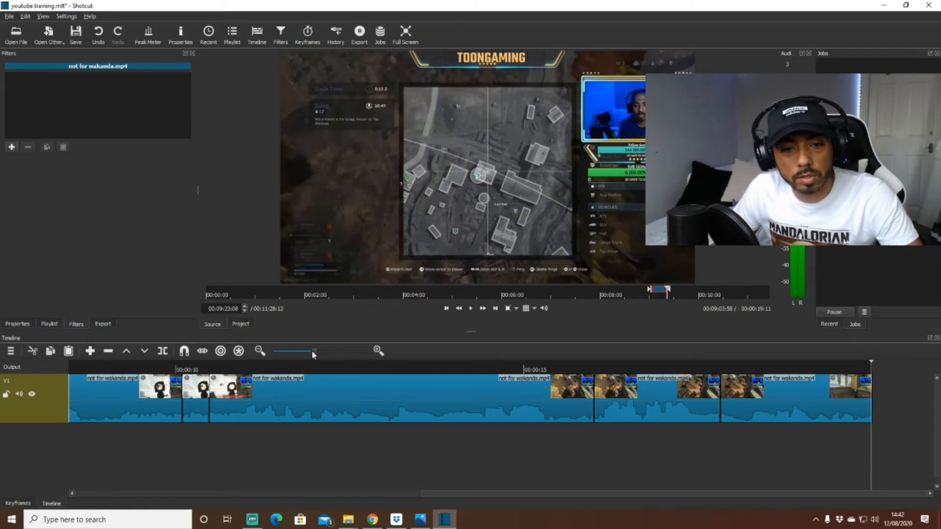
Zoom the timeline out and add the trimmed gulag clip to track V1 after the last clip.
{"action": "left_click_drag", "start_coordinate": [309, 352], "coordinate": [301, 352]}
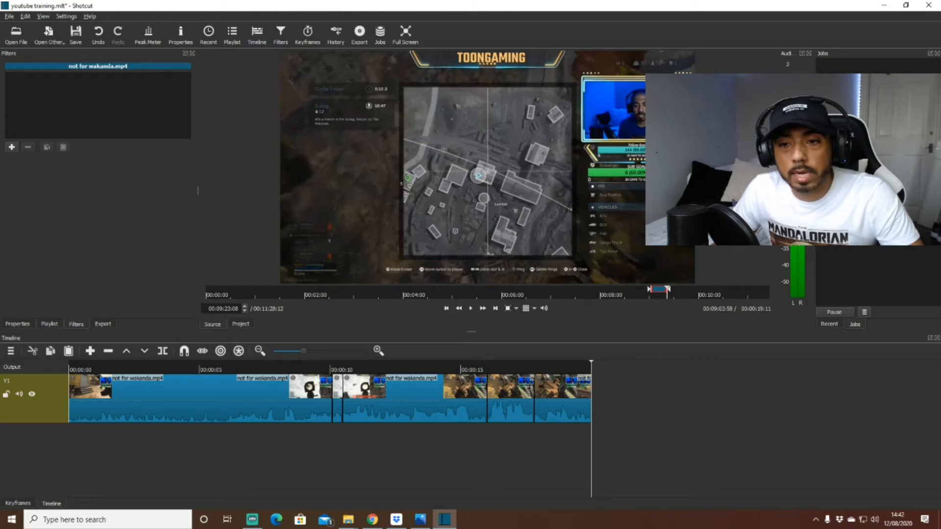
{"action": "left_click_drag", "start_coordinate": [632, 217], "coordinate": [612, 407]}
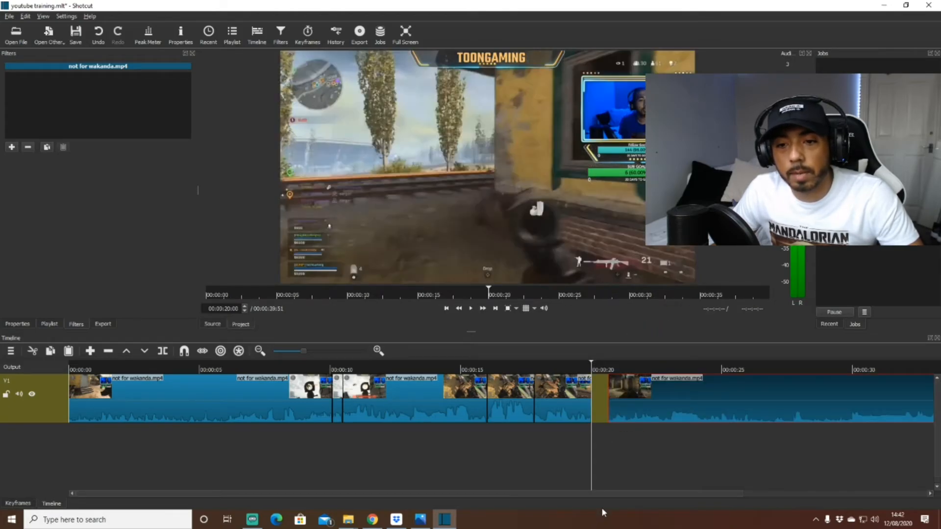
Check the black gap before the gulag clip and move the clip back against the previous one to close it.
{"action": "left_click", "coordinate": [575, 371]}
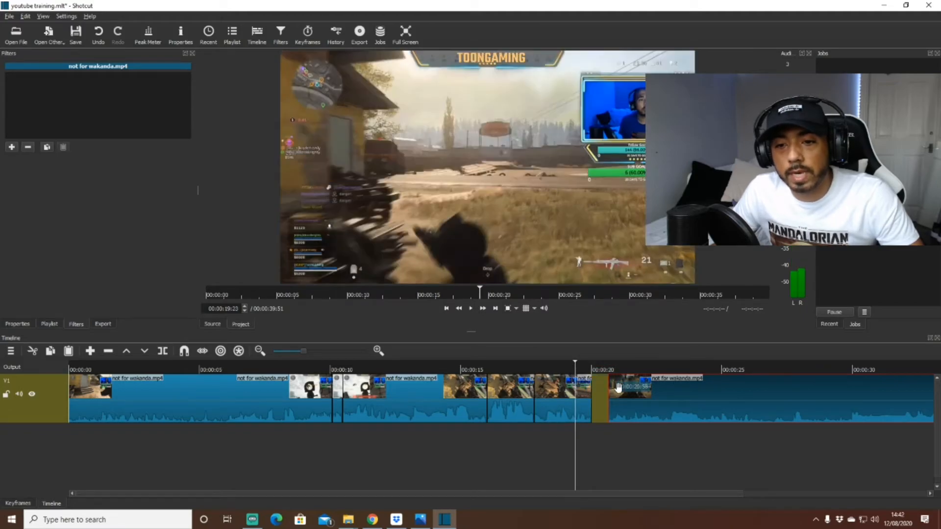
{"action": "left_click", "coordinate": [597, 368]}
{"action": "left_click", "coordinate": [582, 371]}
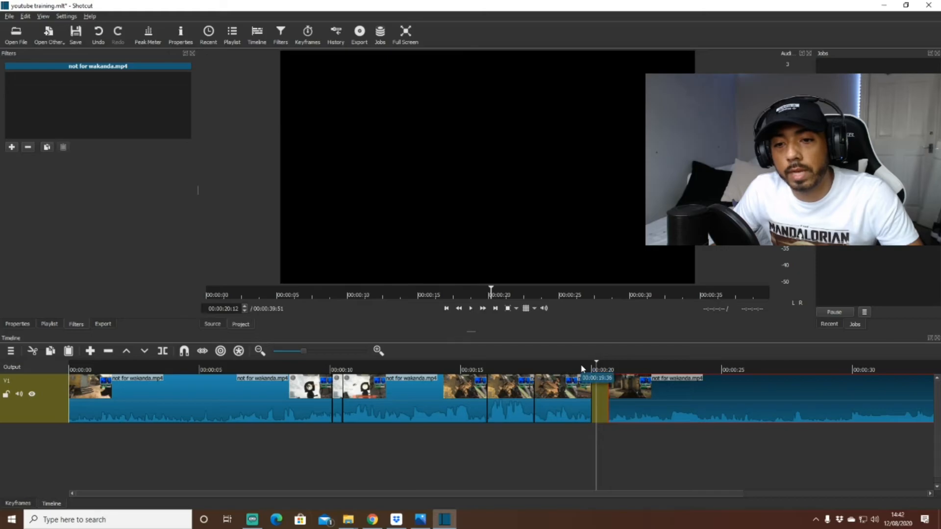
{"action": "mouse_move", "coordinate": [661, 398]}
{"action": "left_mouse_down"}
{"action": "mouse_move", "coordinate": [675, 397]}
{"action": "mouse_move", "coordinate": [647, 394]}
{"action": "left_mouse_up"}
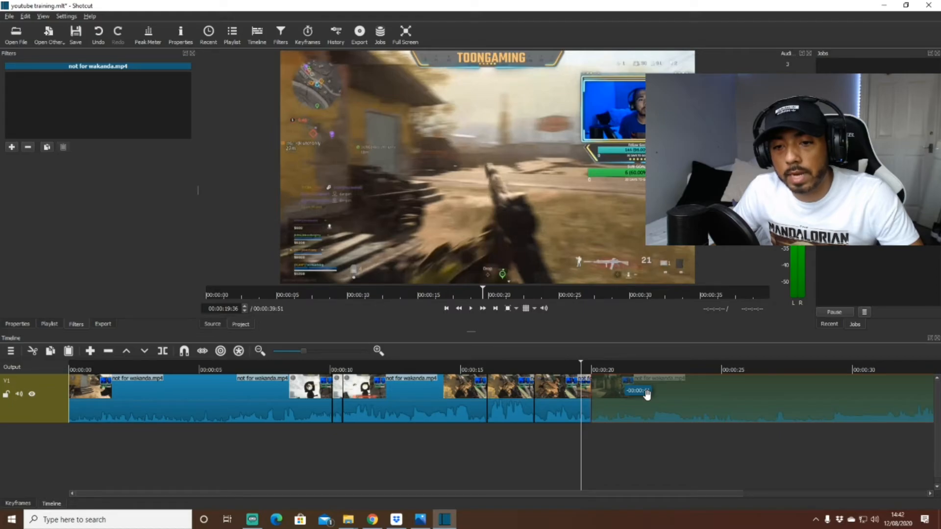
{"action": "left_click_drag", "start_coordinate": [647, 395], "coordinate": [645, 393]}
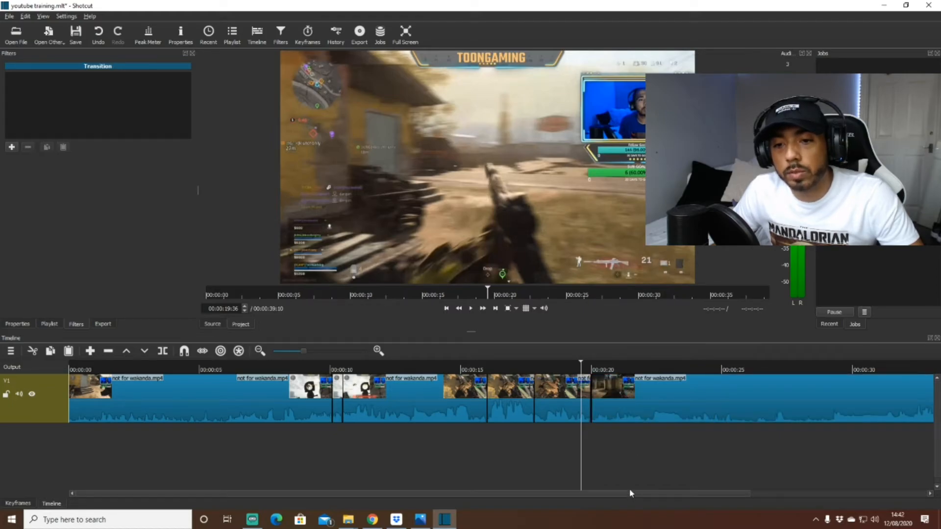
Play from about 00:00:18:17 across the join into the gulag clip, and compare the source and project views.
{"action": "left_click", "coordinate": [565, 366]}
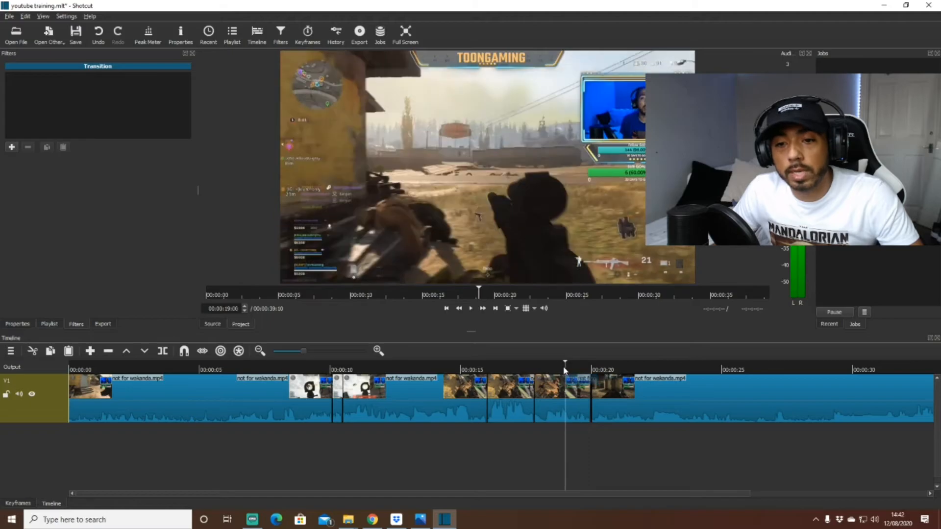
{"action": "left_click", "coordinate": [542, 369]}
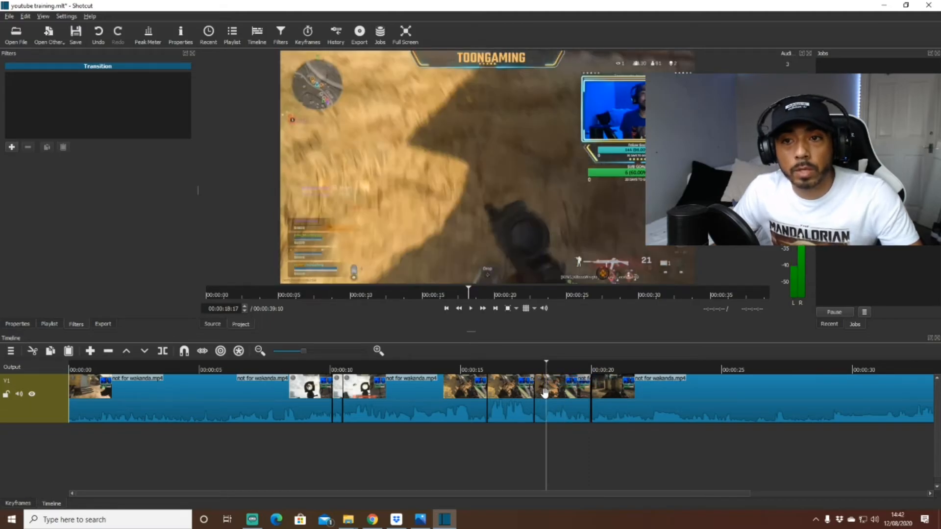
{"action": "key", "text": "space"}
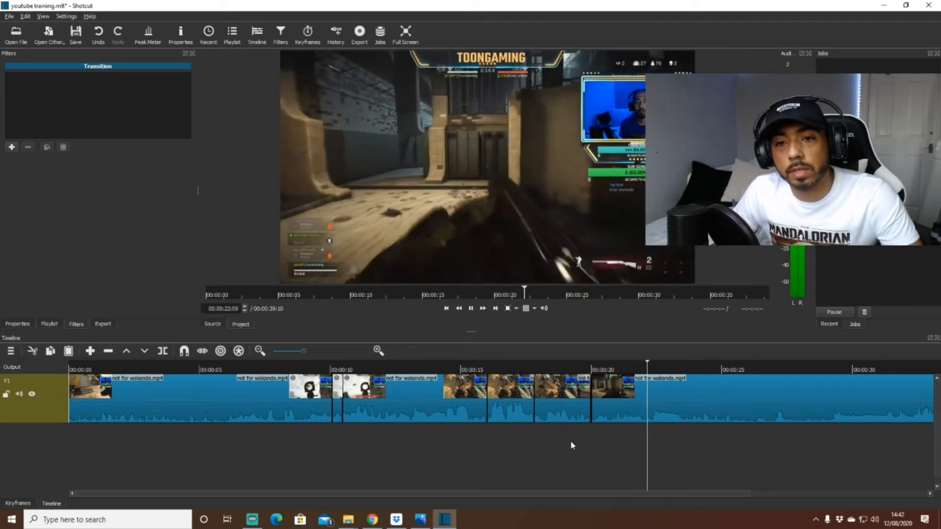
{"action": "key", "text": "space"}
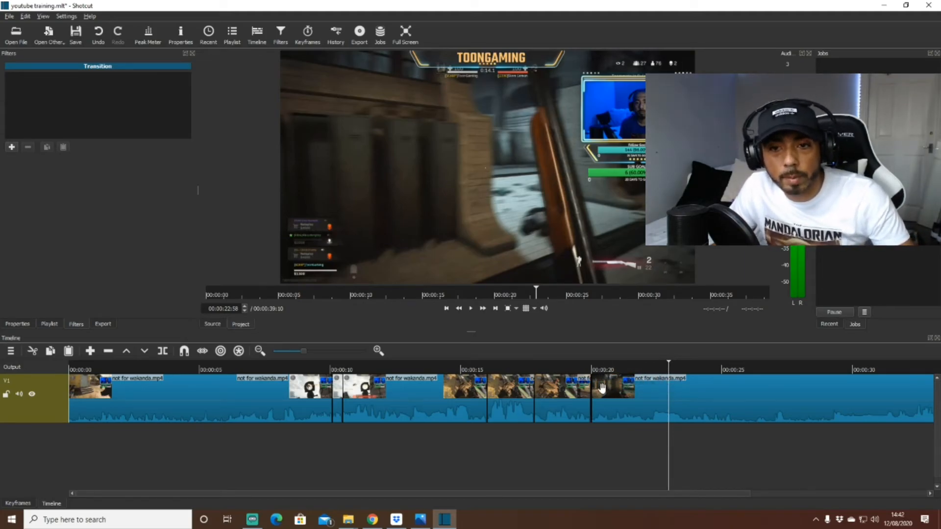
{"action": "key", "text": "space"}
{"action": "key", "text": "space"}
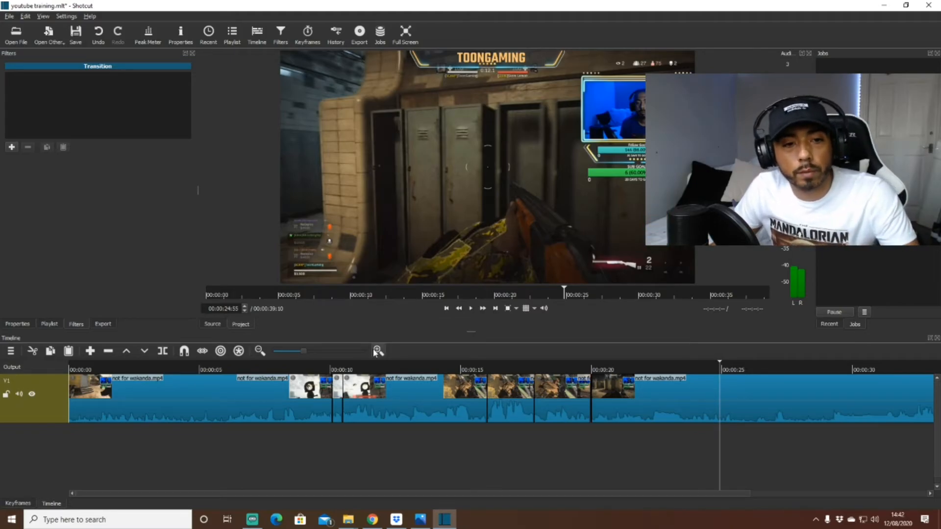
{"action": "left_click", "coordinate": [213, 326]}
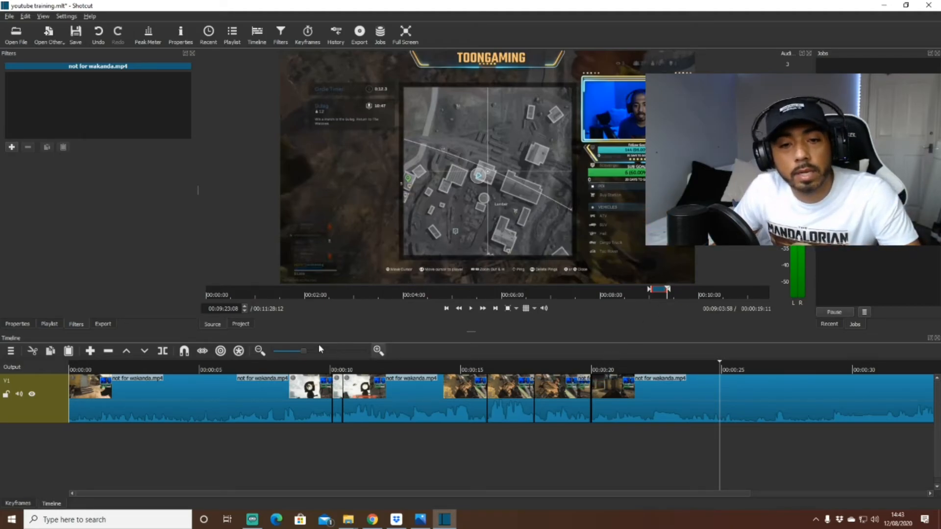
{"action": "left_click", "coordinate": [241, 324]}
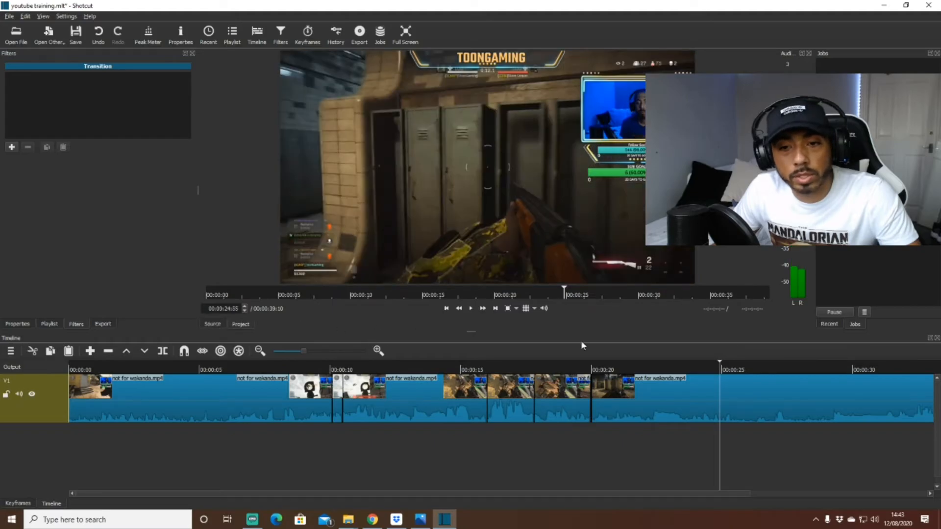
Play the gulag clip from about 00:00:24:55 to check it, and bring the start of the timeline back into view.
{"action": "key", "text": "space"}
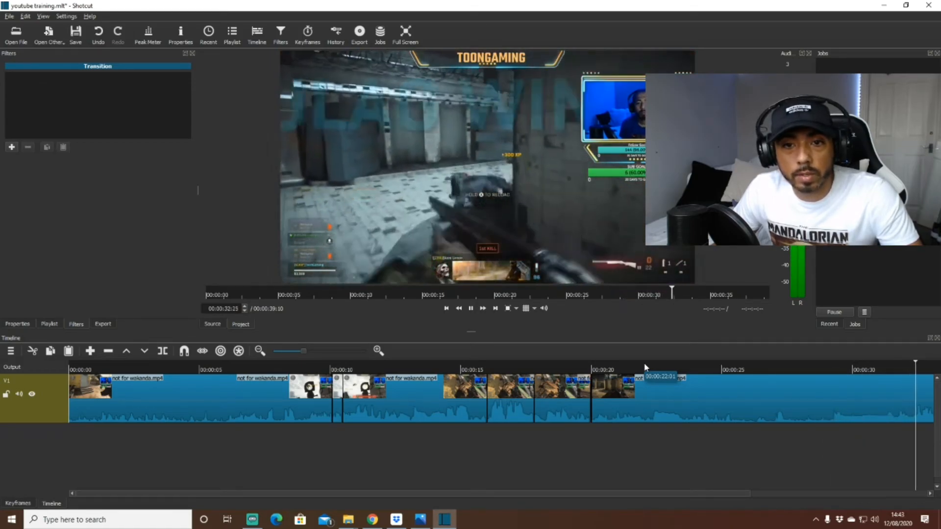
{"action": "key", "text": "space"}
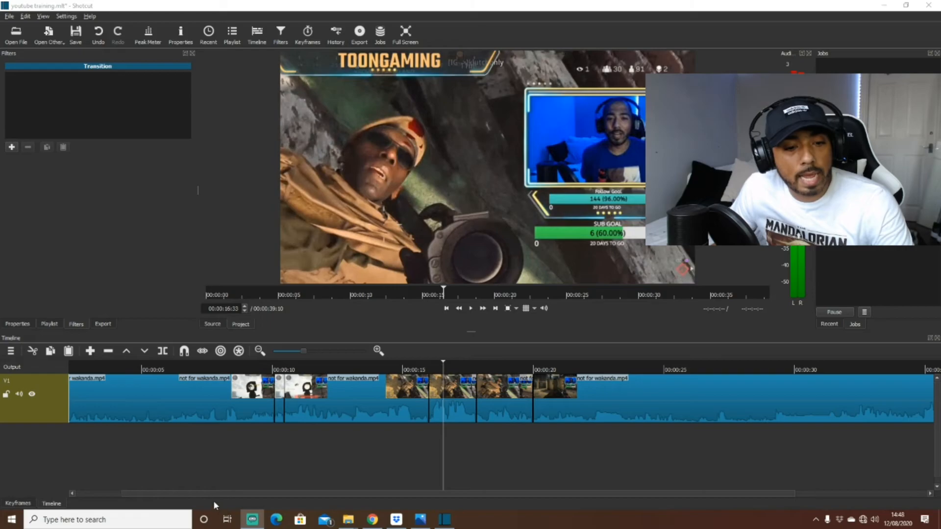
{"action": "left_click_drag", "start_coordinate": [213, 494], "coordinate": [163, 490]}
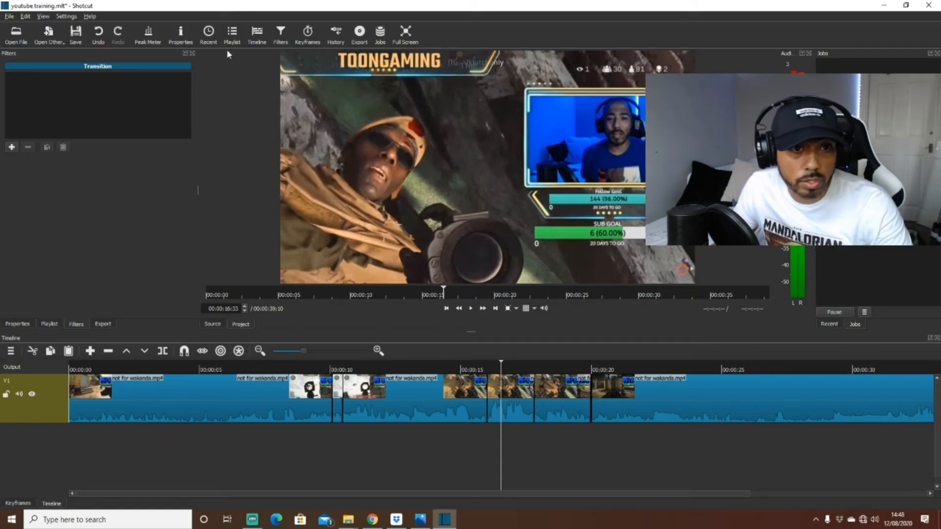
Open the advanced export settings for the timeline and review the video options and the list of available codecs.
{"action": "left_click", "coordinate": [358, 36]}
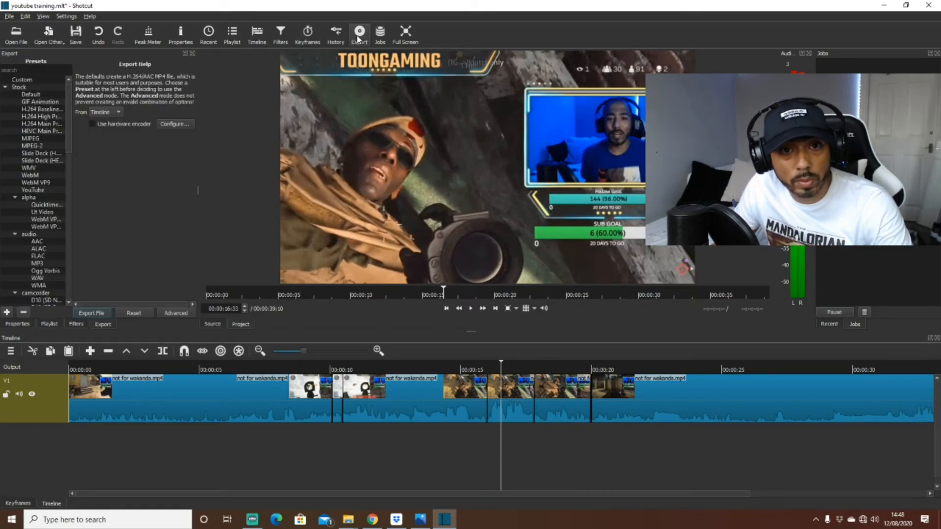
{"action": "left_click", "coordinate": [172, 315]}
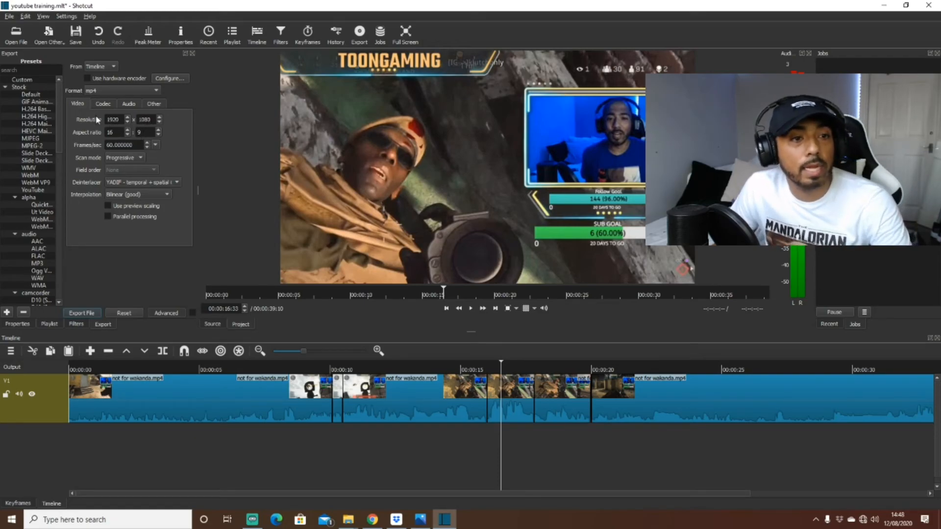
{"action": "left_click", "coordinate": [101, 103]}
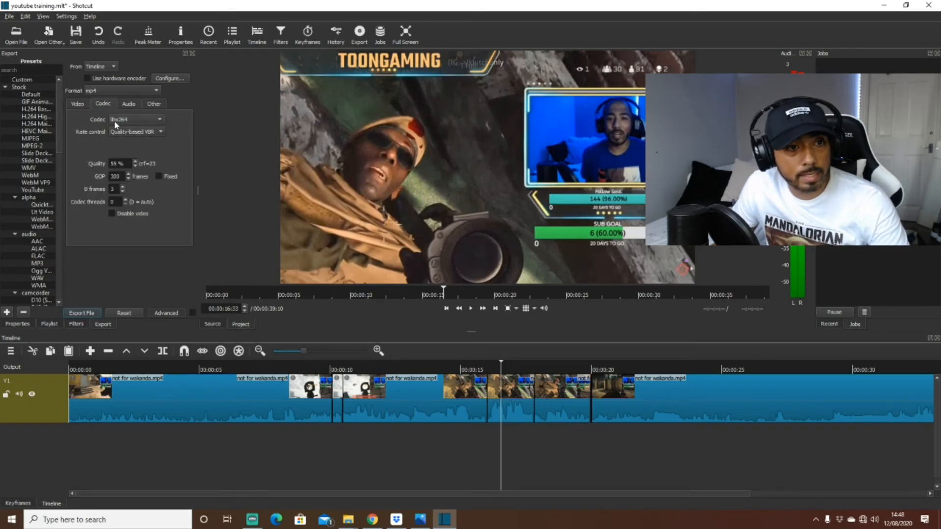
{"action": "left_click", "coordinate": [132, 119]}
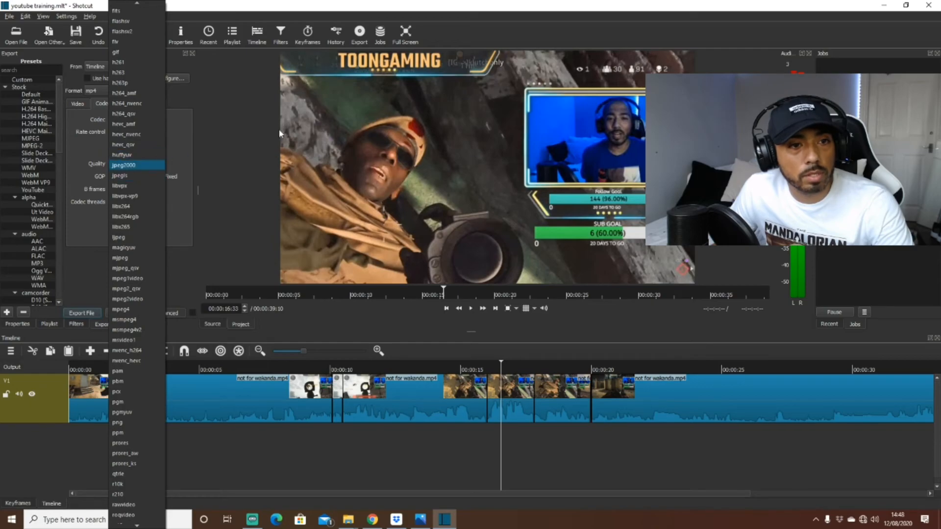
{"action": "left_click", "coordinate": [217, 153]}
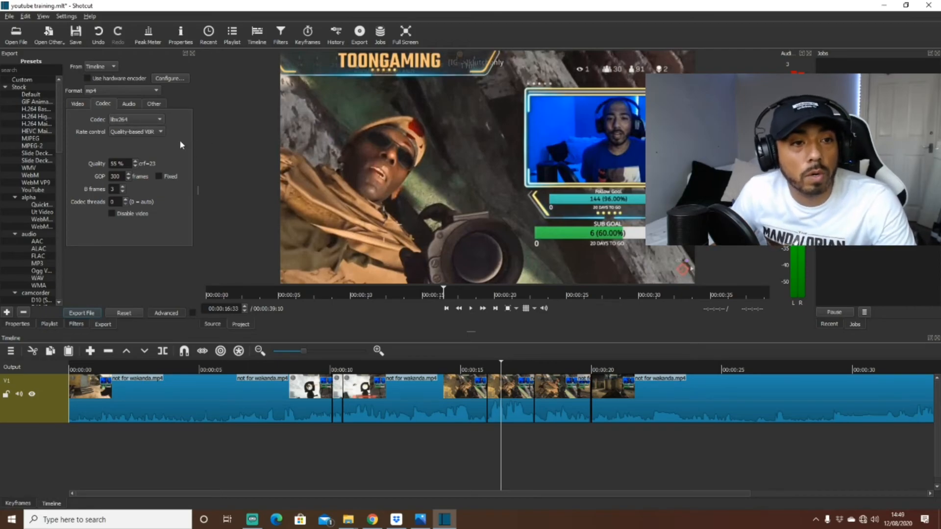
Set the export rate control to Constant Bitrate with a bitrate of 18M.
{"action": "left_click", "coordinate": [140, 133]}
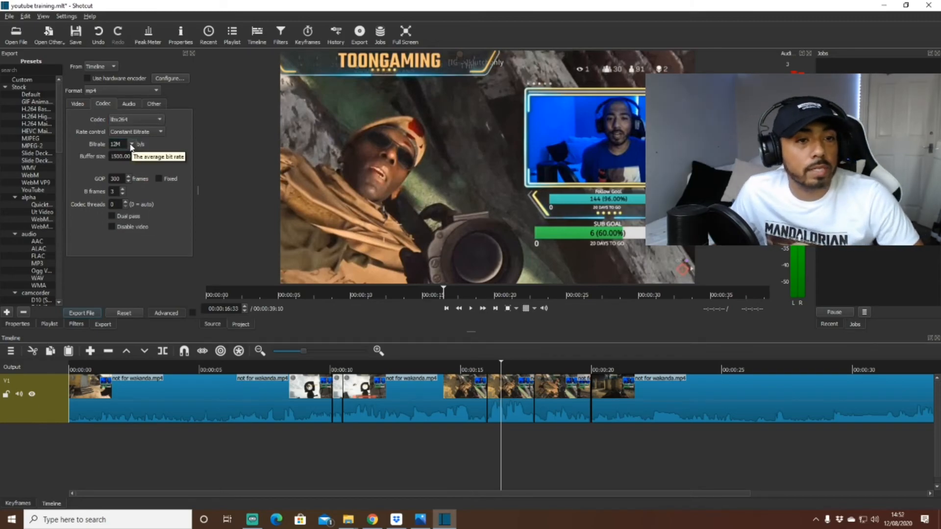
{"action": "left_click", "coordinate": [132, 144]}
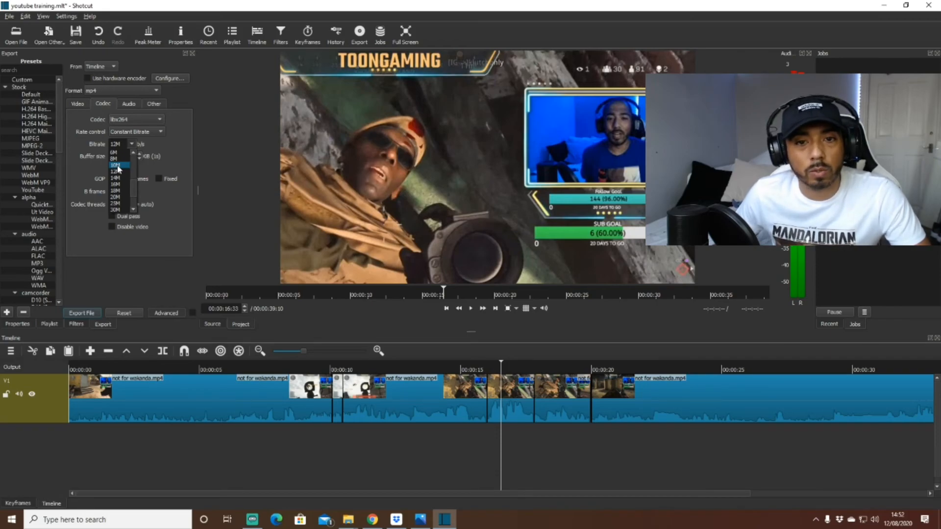
{"action": "left_click", "coordinate": [122, 192]}
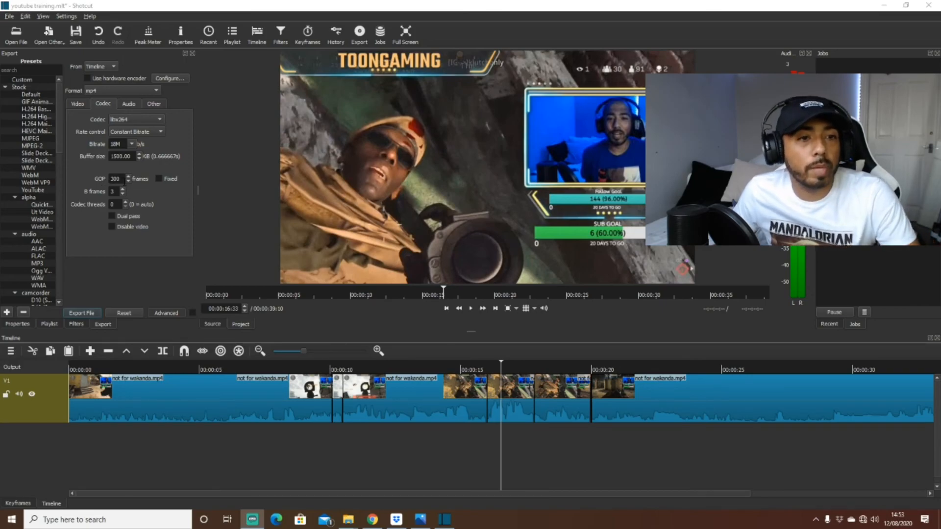
Review the export's video and audio settings and set the codec's GOP to 30 frames.
{"action": "left_click", "coordinate": [79, 105]}
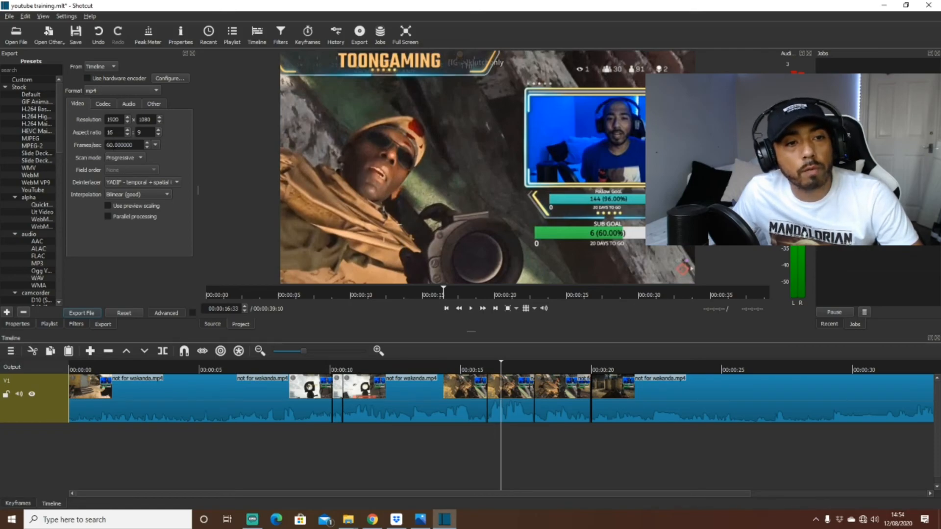
{"action": "left_click", "coordinate": [105, 106]}
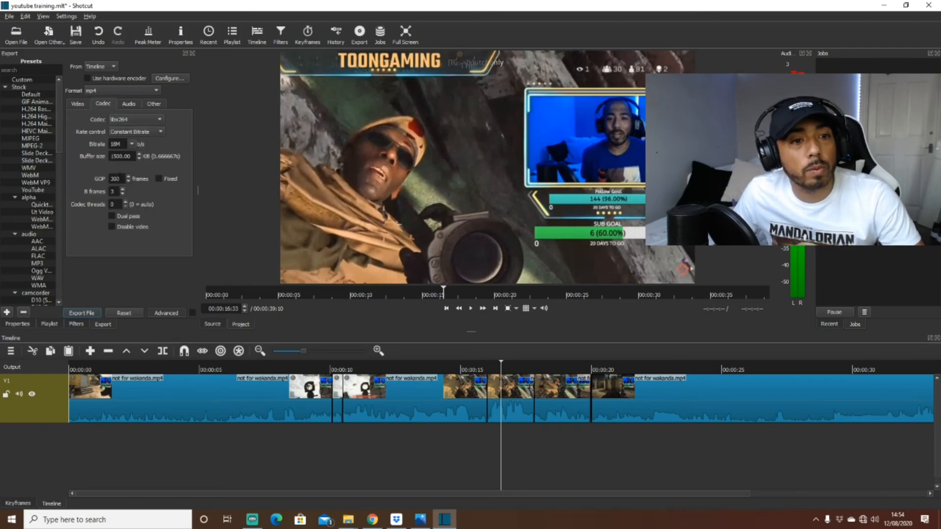
{"action": "left_click_drag", "start_coordinate": [118, 179], "coordinate": [102, 177]}
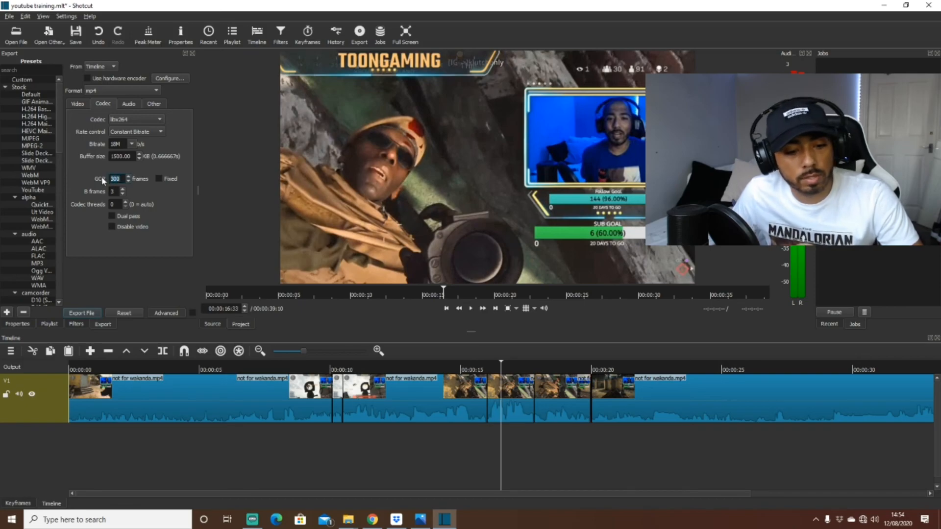
{"action": "type", "text": "3"}
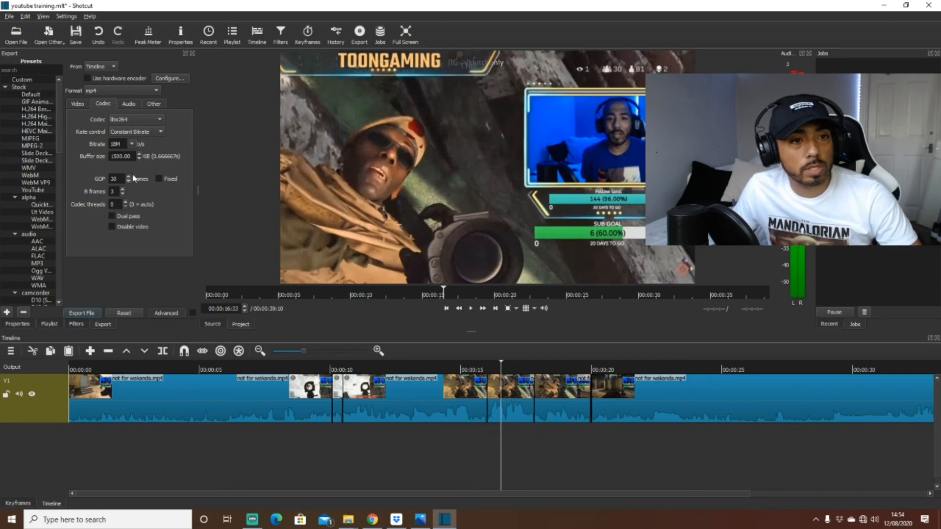
{"action": "left_click", "coordinate": [129, 104]}
{"action": "left_click", "coordinate": [103, 104]}
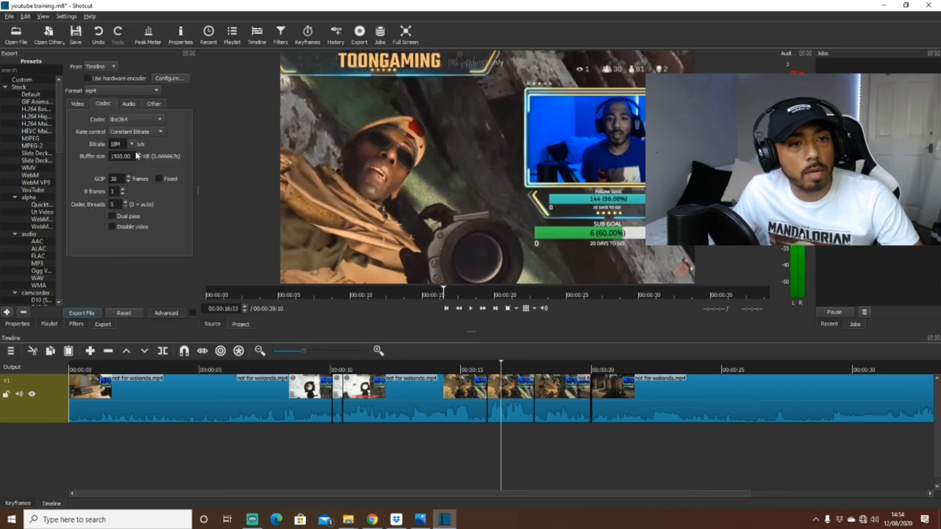
Export the timeline as the mp4 file "youtube training" in the Videos folder and open the exported video for playback.
{"action": "left_click", "coordinate": [80, 312]}
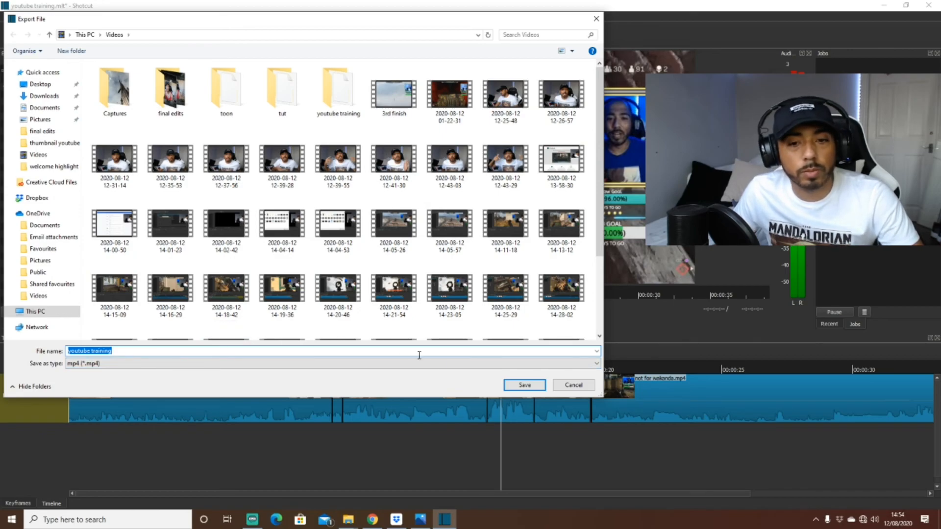
{"action": "left_click", "coordinate": [522, 387]}
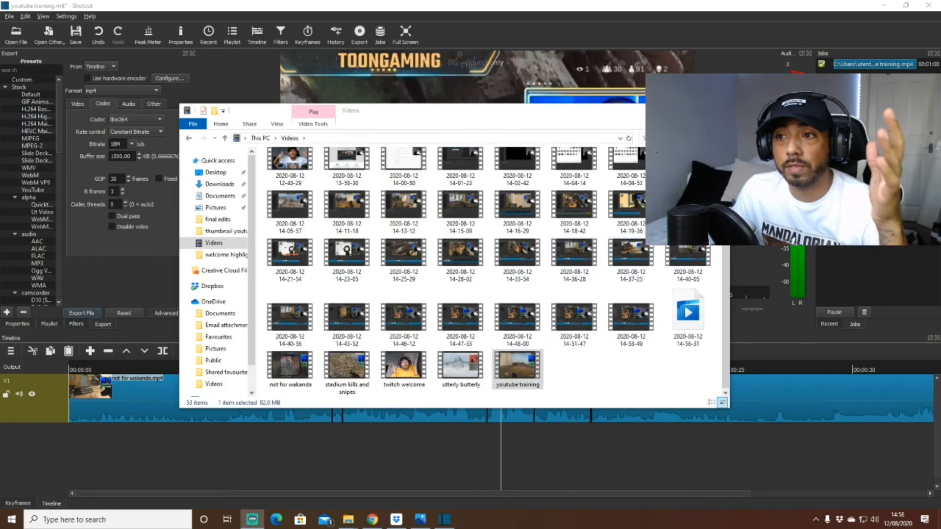
{"action": "left_click", "coordinate": [568, 377]}
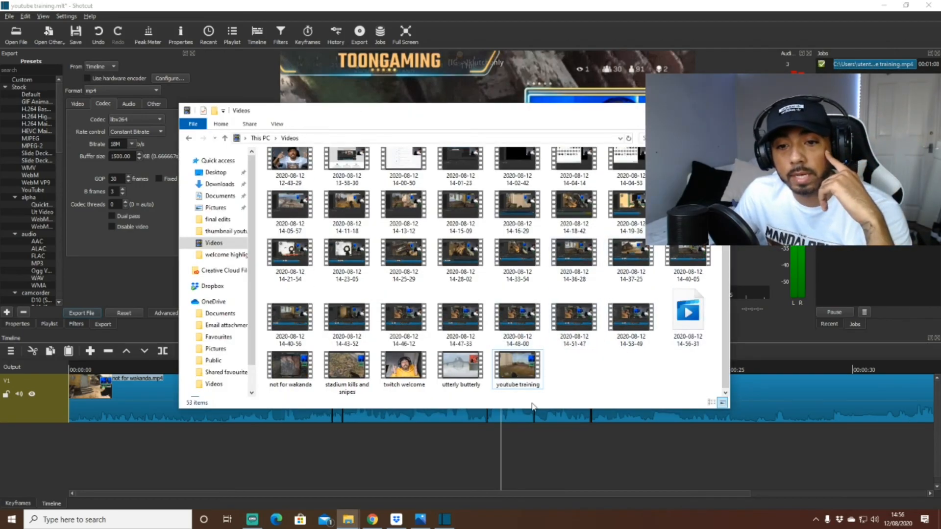
{"action": "double_click", "coordinate": [523, 375]}
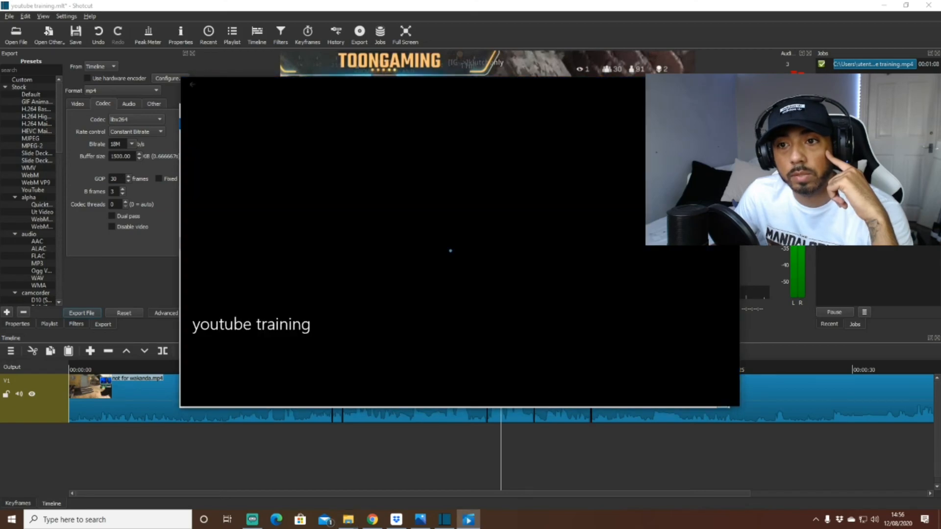